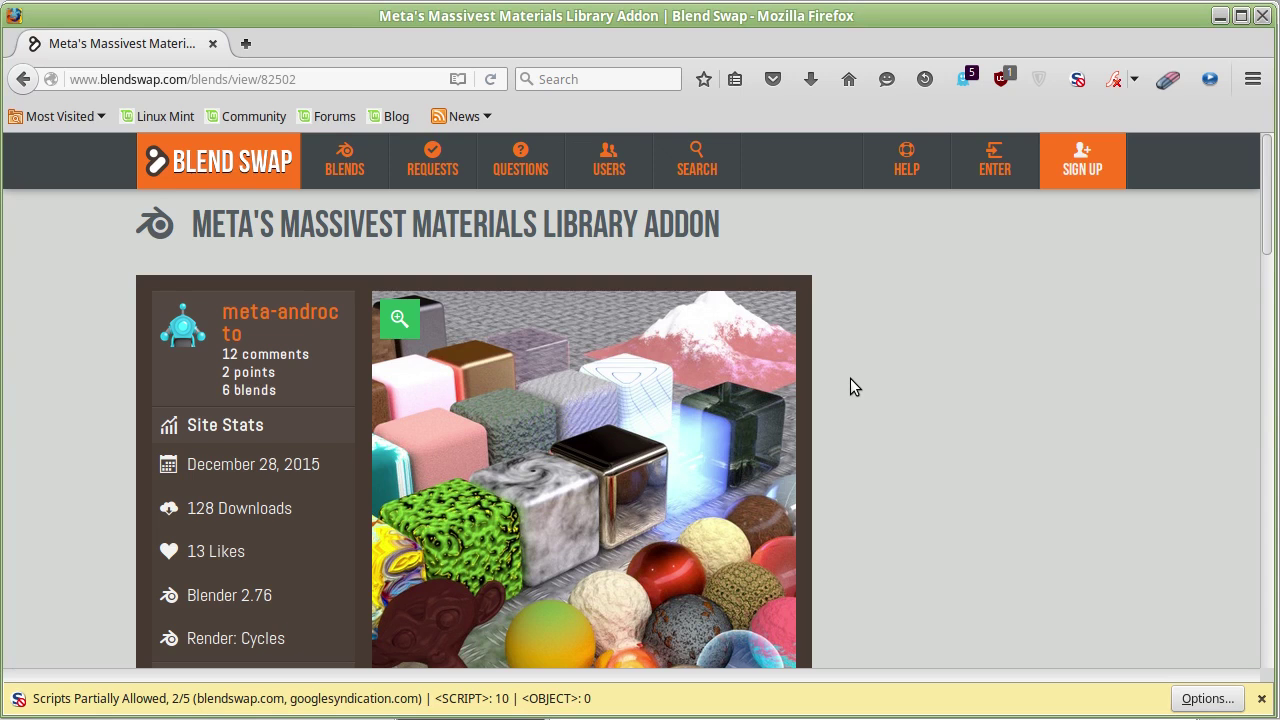
Scroll through the Blend Swap page's description of Meta's Massivest Materials Library Addon
{"action": "scroll", "coordinate": [840, 372], "scroll_direction": "down", "scroll_amount": 5}
{"action": "scroll", "coordinate": [837, 372], "scroll_direction": "down", "scroll_amount": 2}
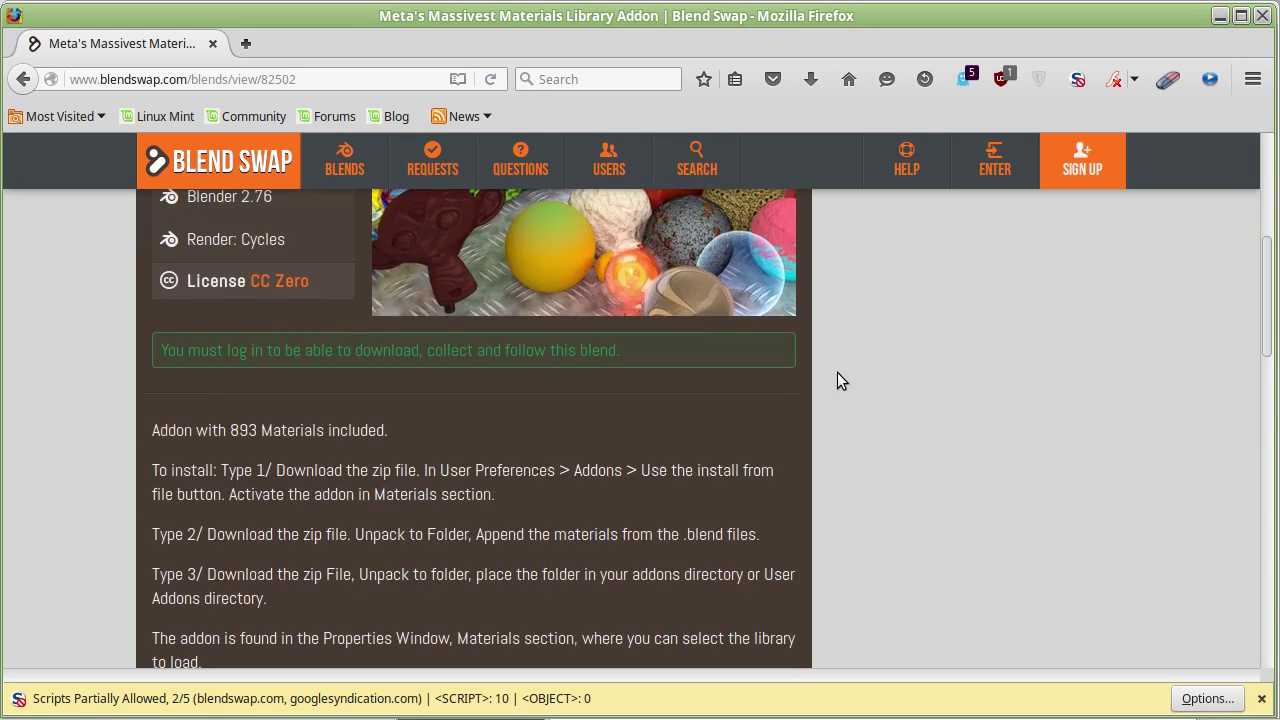
{"action": "scroll", "coordinate": [837, 372], "scroll_direction": "down", "scroll_amount": 3}
{"action": "scroll", "coordinate": [837, 372], "scroll_direction": "down", "scroll_amount": 1}
{"action": "scroll", "coordinate": [837, 372], "scroll_direction": "down", "scroll_amount": 2}
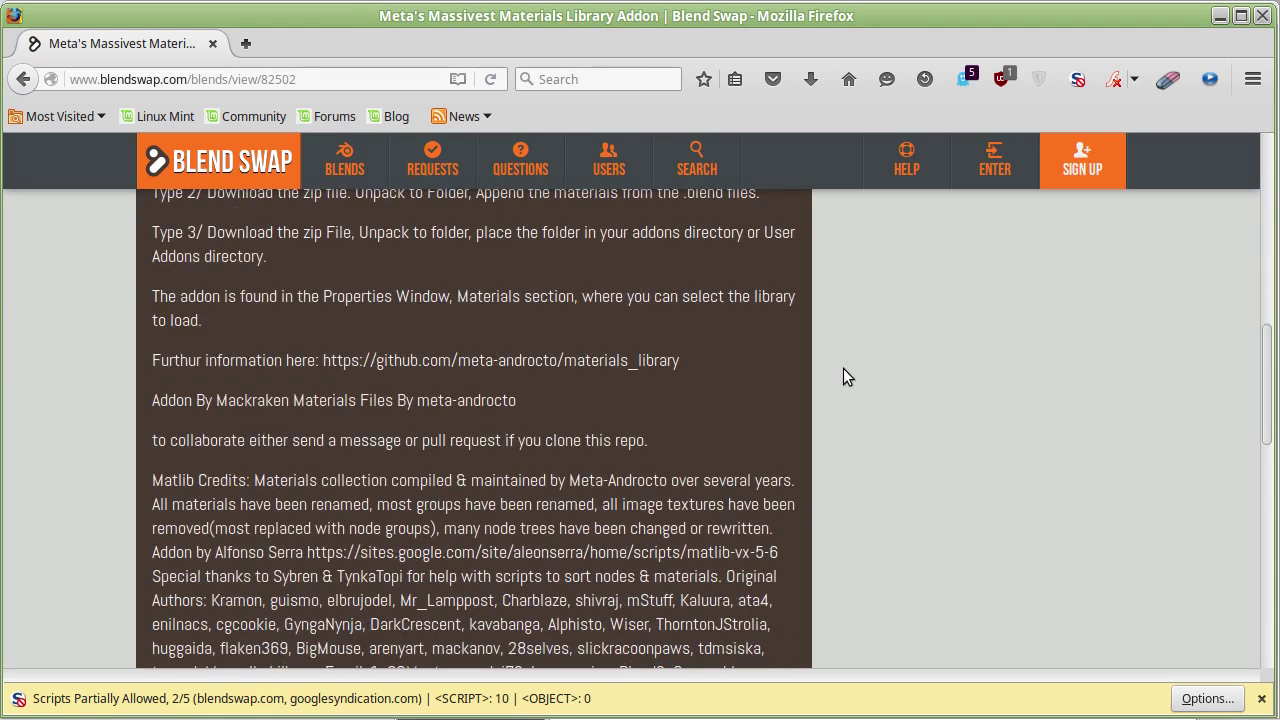
{"action": "mouse_move", "coordinate": [1271, 386]}
{"action": "left_mouse_down"}
{"action": "mouse_move", "coordinate": [1266, 566]}
{"action": "mouse_move", "coordinate": [1268, 170]}
{"action": "left_mouse_up"}
Select the page URL in the address bar, then read the install instructions
{"action": "left_click_drag", "start_coordinate": [300, 79], "coordinate": [50, 75]}
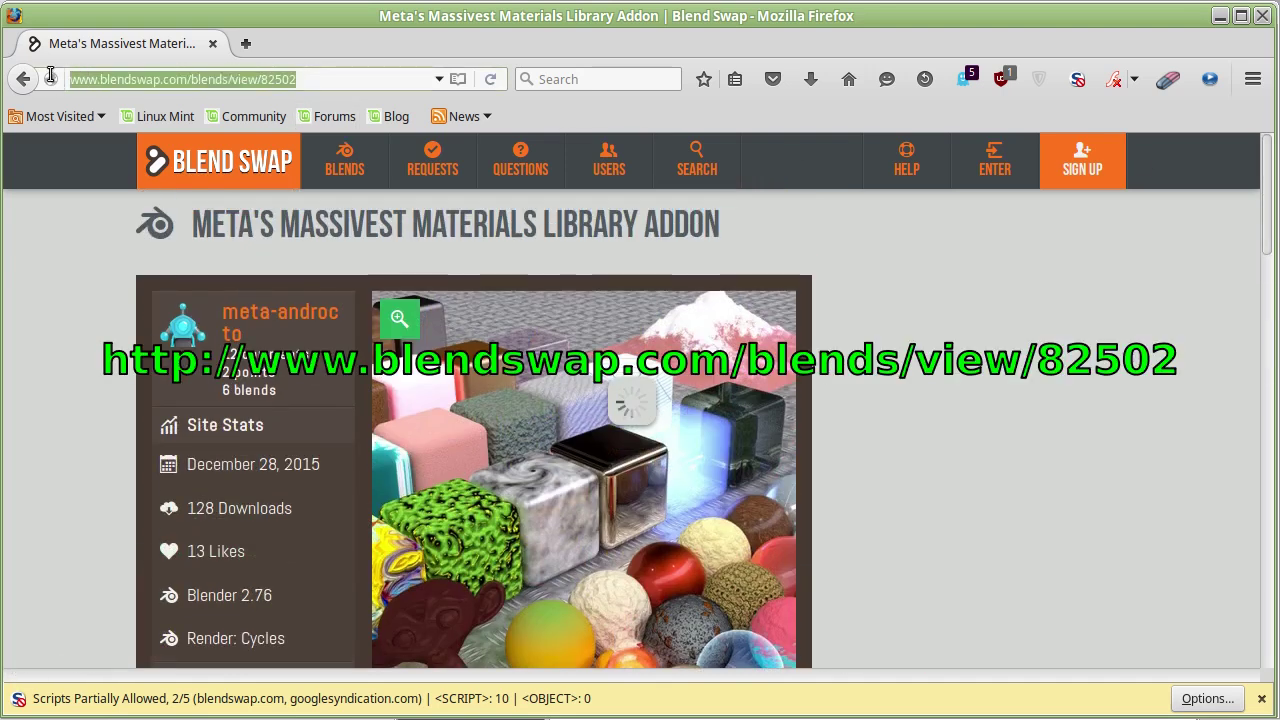
{"action": "left_click", "coordinate": [55, 298]}
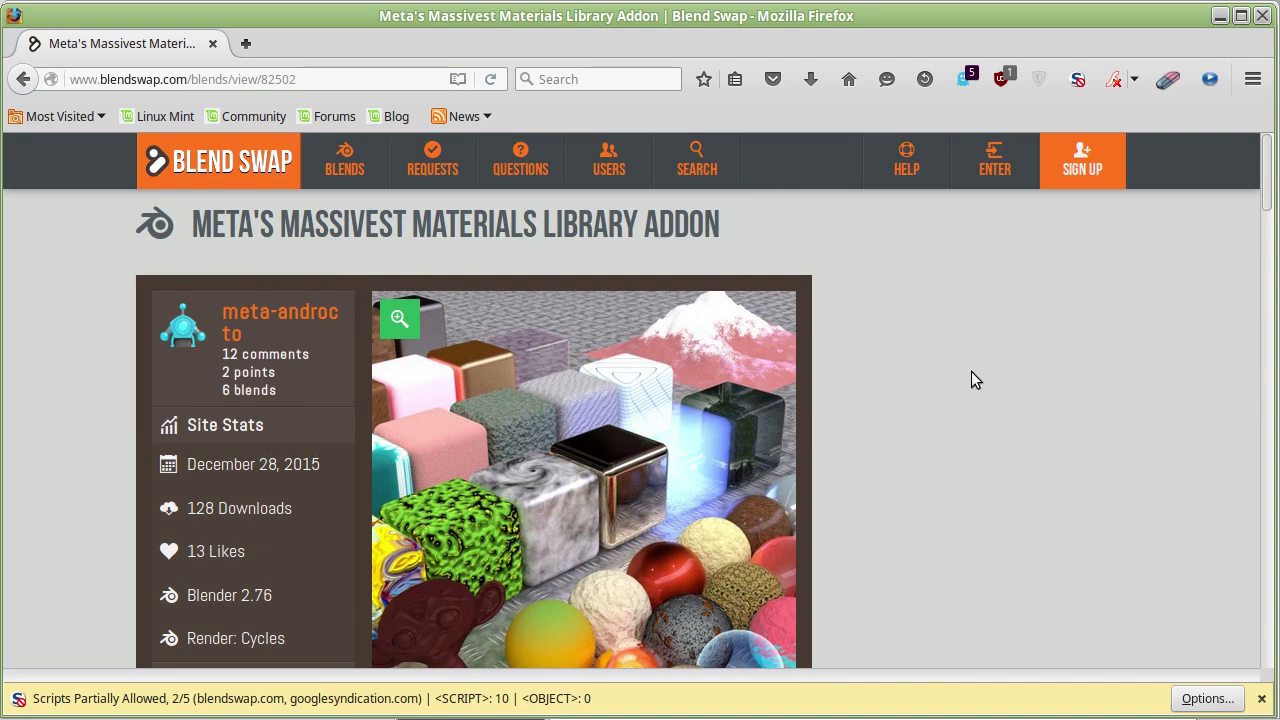
{"action": "scroll", "coordinate": [971, 371], "scroll_direction": "down", "scroll_amount": 1}
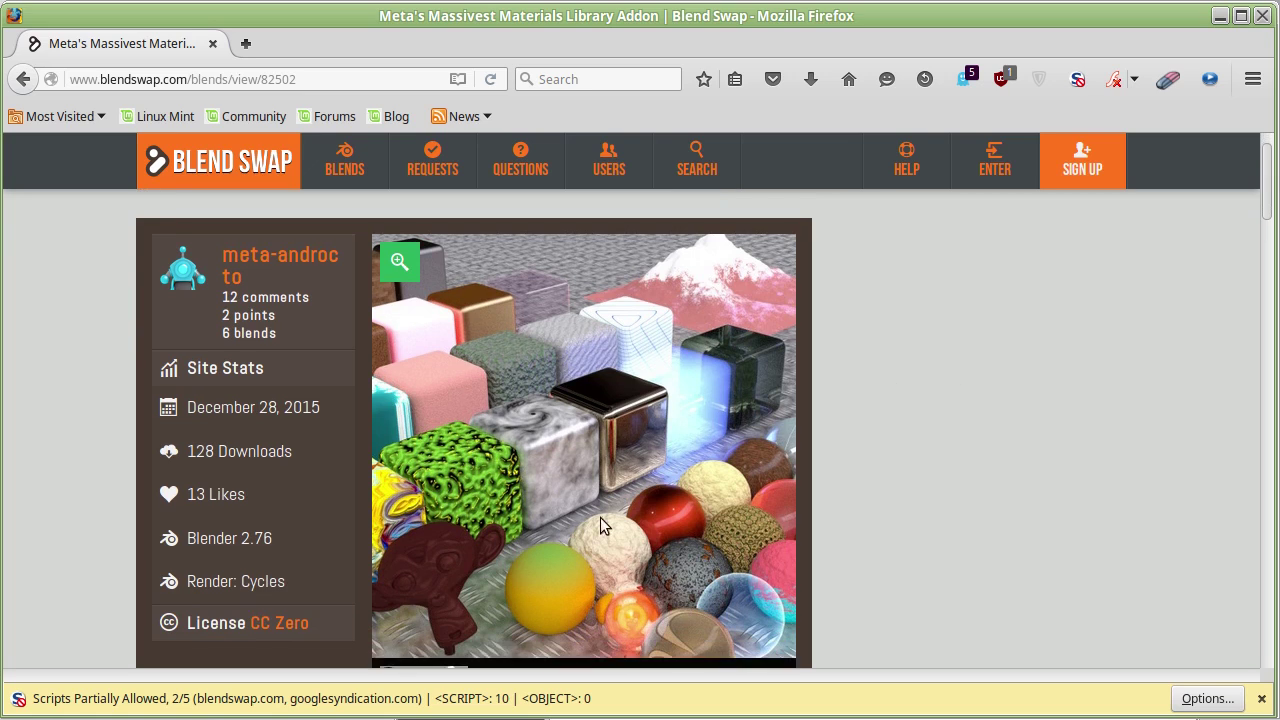
{"action": "scroll", "coordinate": [843, 476], "scroll_direction": "up", "scroll_amount": 1}
{"action": "scroll", "coordinate": [843, 476], "scroll_direction": "down", "scroll_amount": 4}
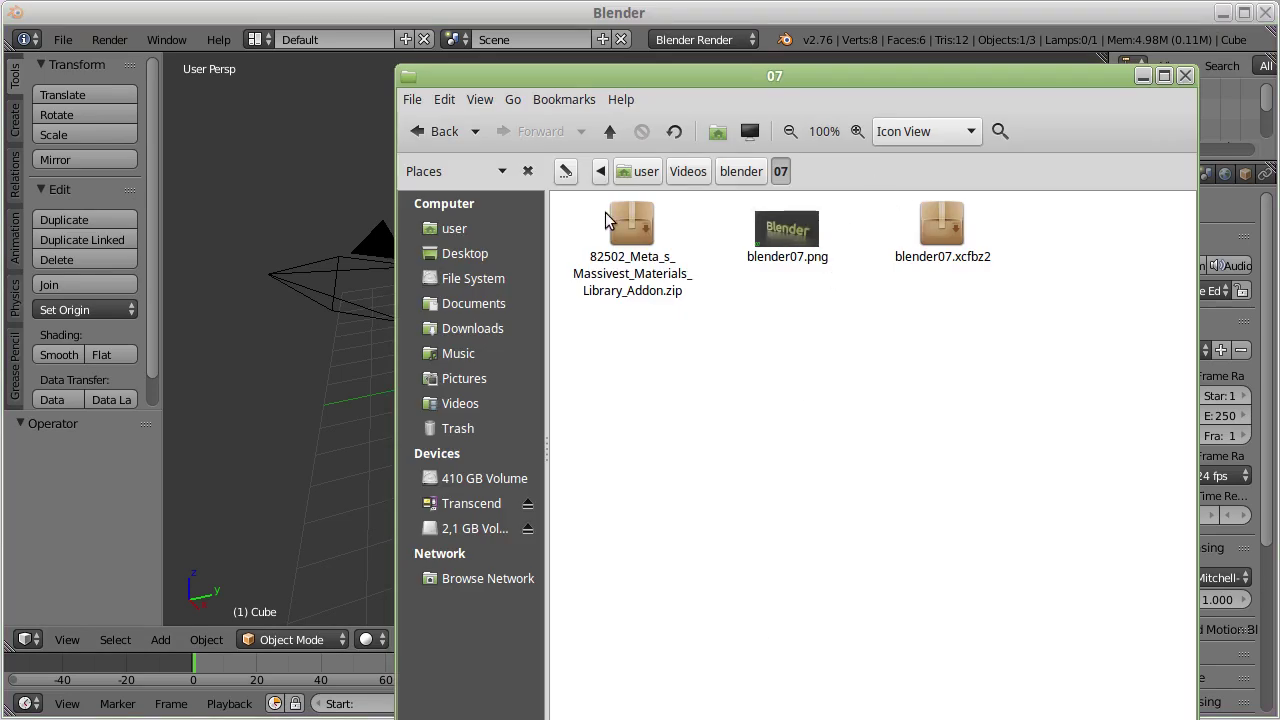
Select the 82502 addon zip in Nemo's folder 07 and bring Blender back to the front
{"action": "left_click", "coordinate": [615, 225]}
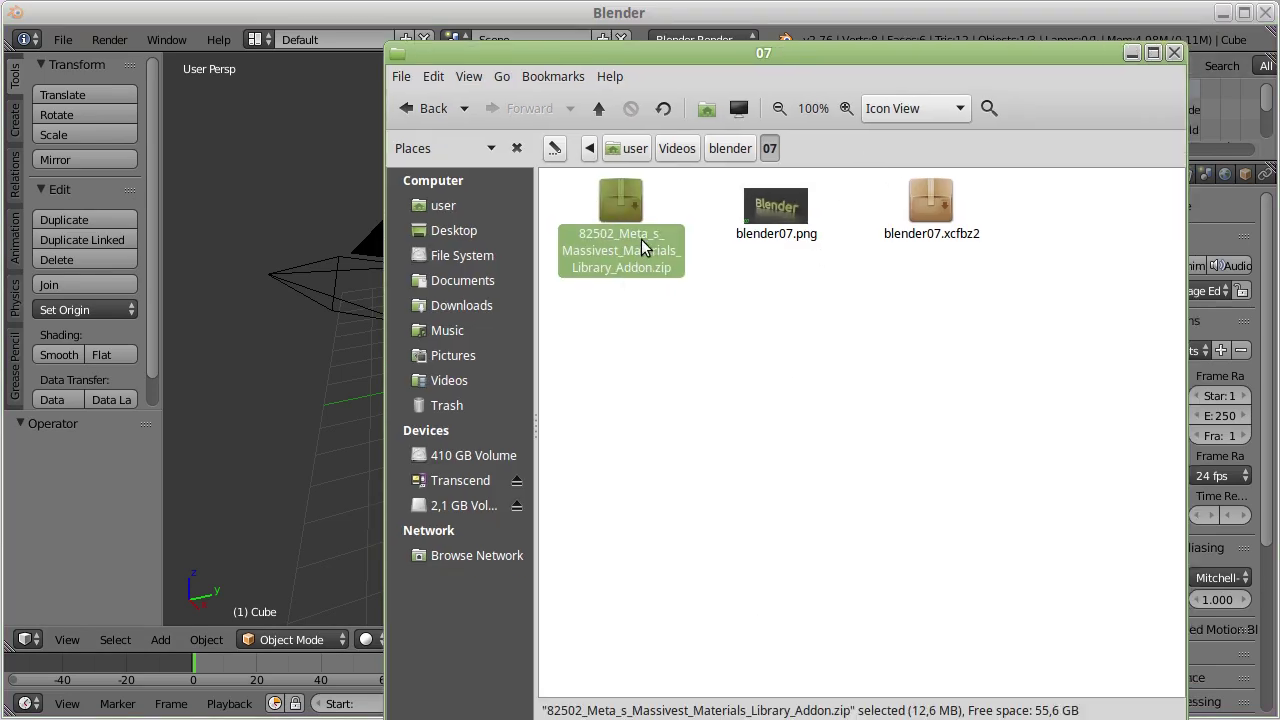
{"action": "left_click", "coordinate": [778, 20]}
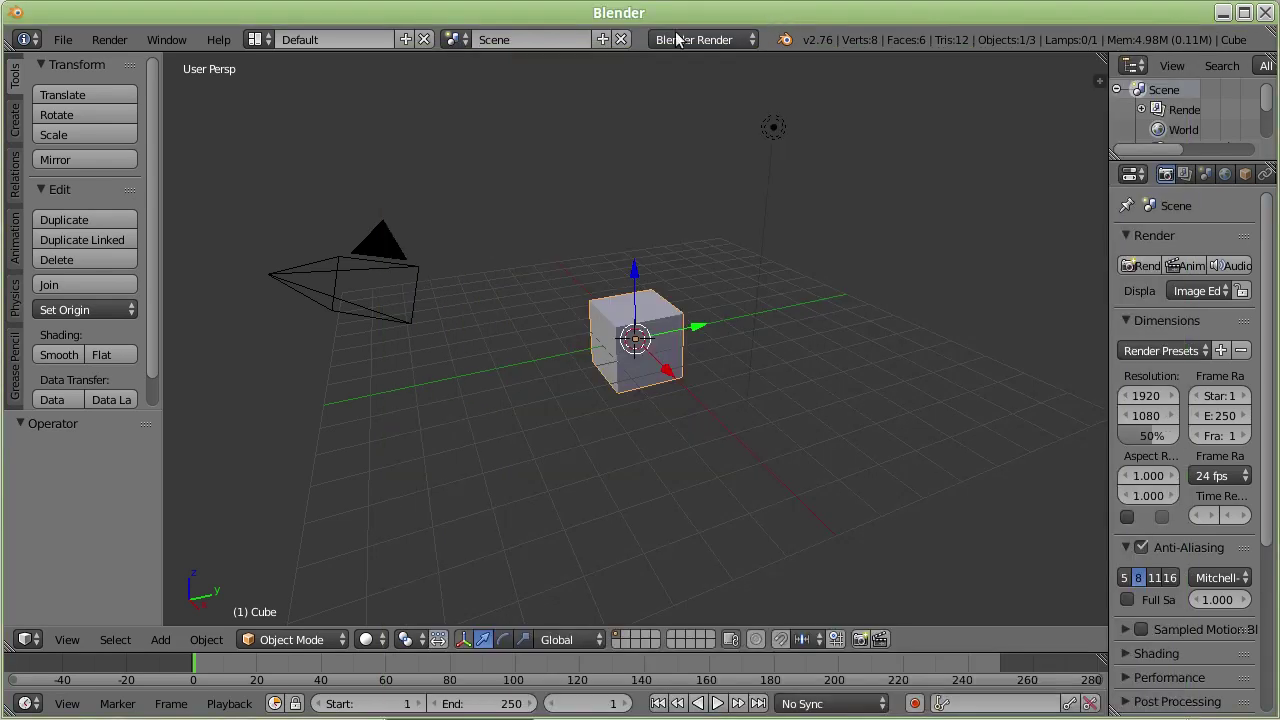
{"action": "key", "text": "alt+Tab"}
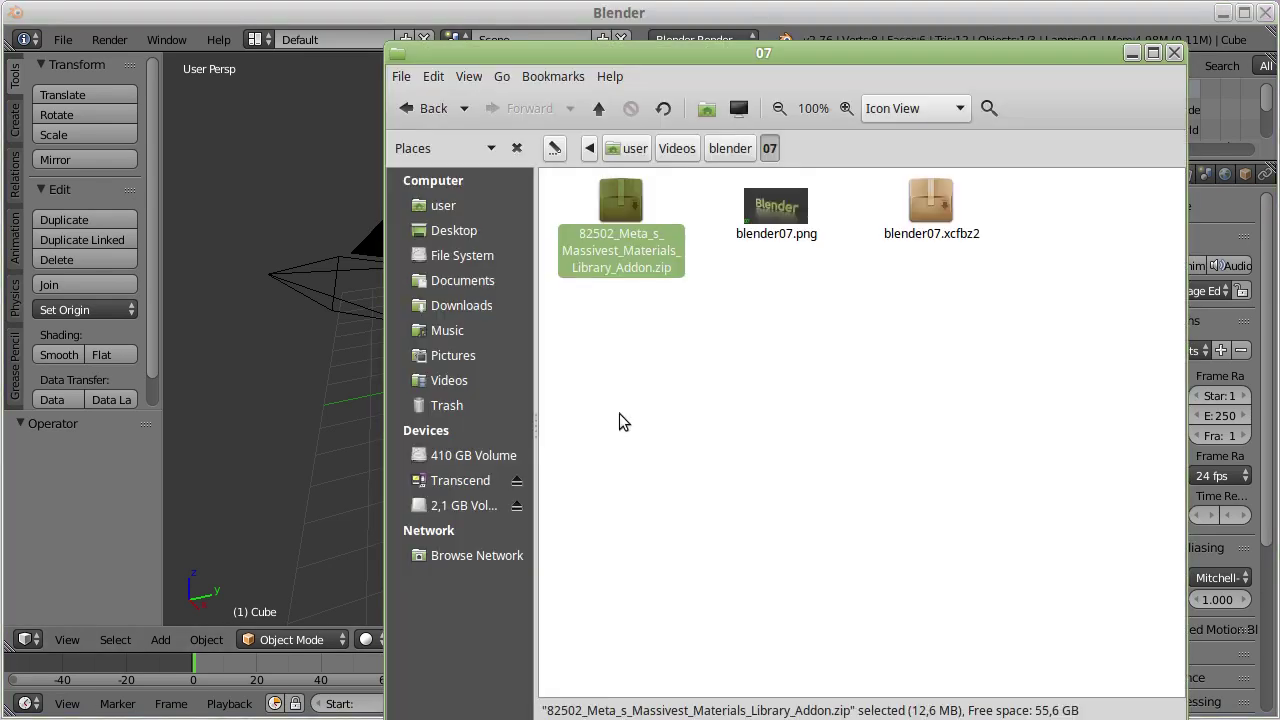
{"action": "left_click", "coordinate": [986, 22]}
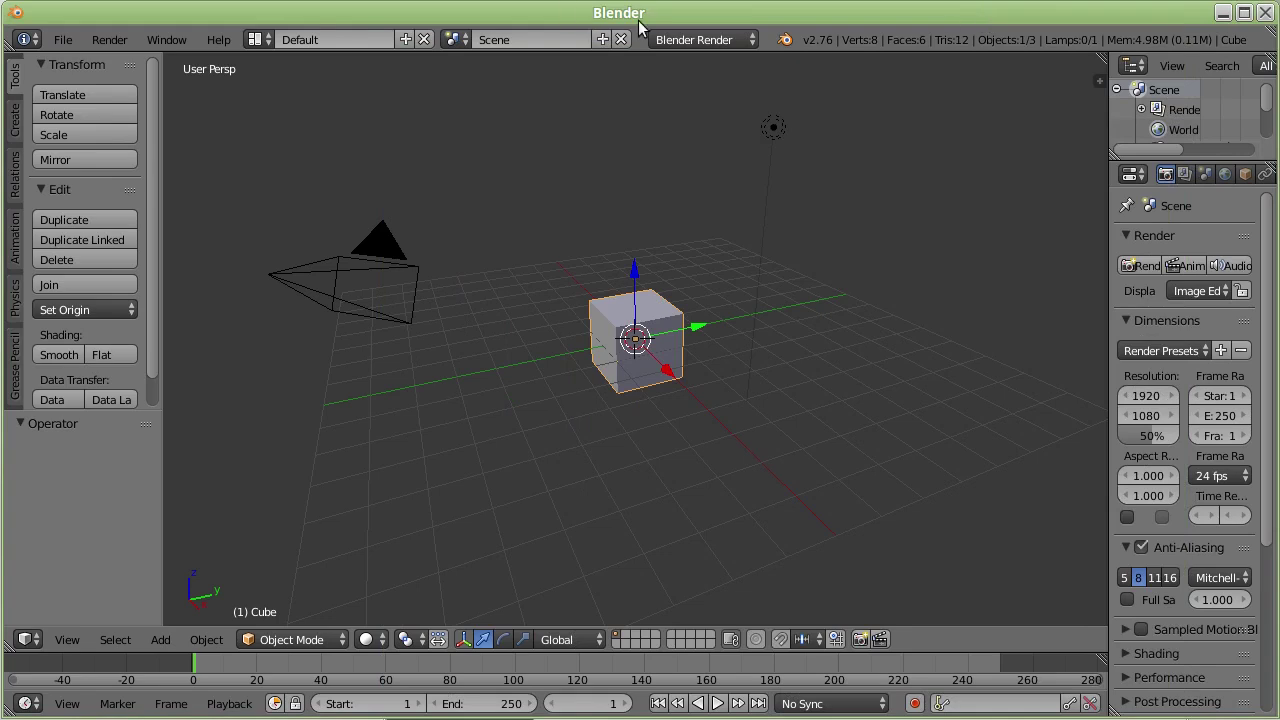
Show the User Preferences Add-ons list, briefly ticking and unticking 3D View: Dynamic Spacebar Menu
{"action": "left_click", "coordinate": [68, 38]}
{"action": "left_click", "coordinate": [115, 258]}
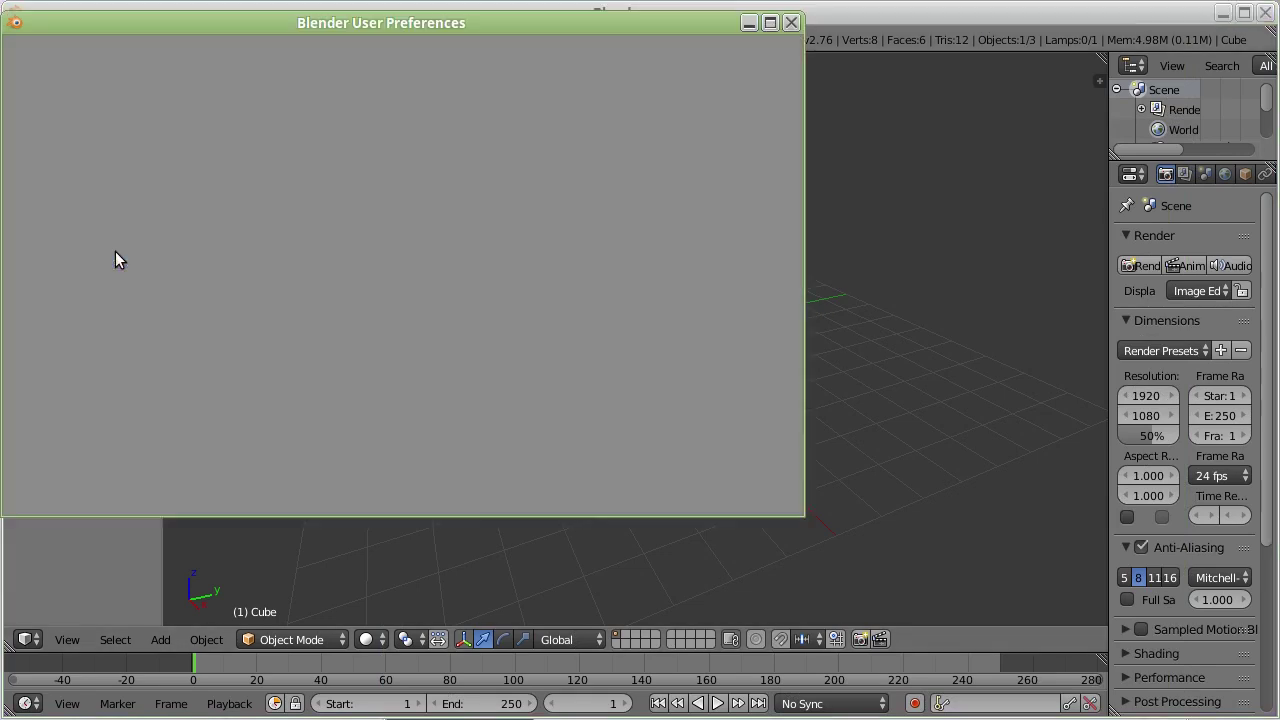
{"action": "left_click", "coordinate": [54, 51]}
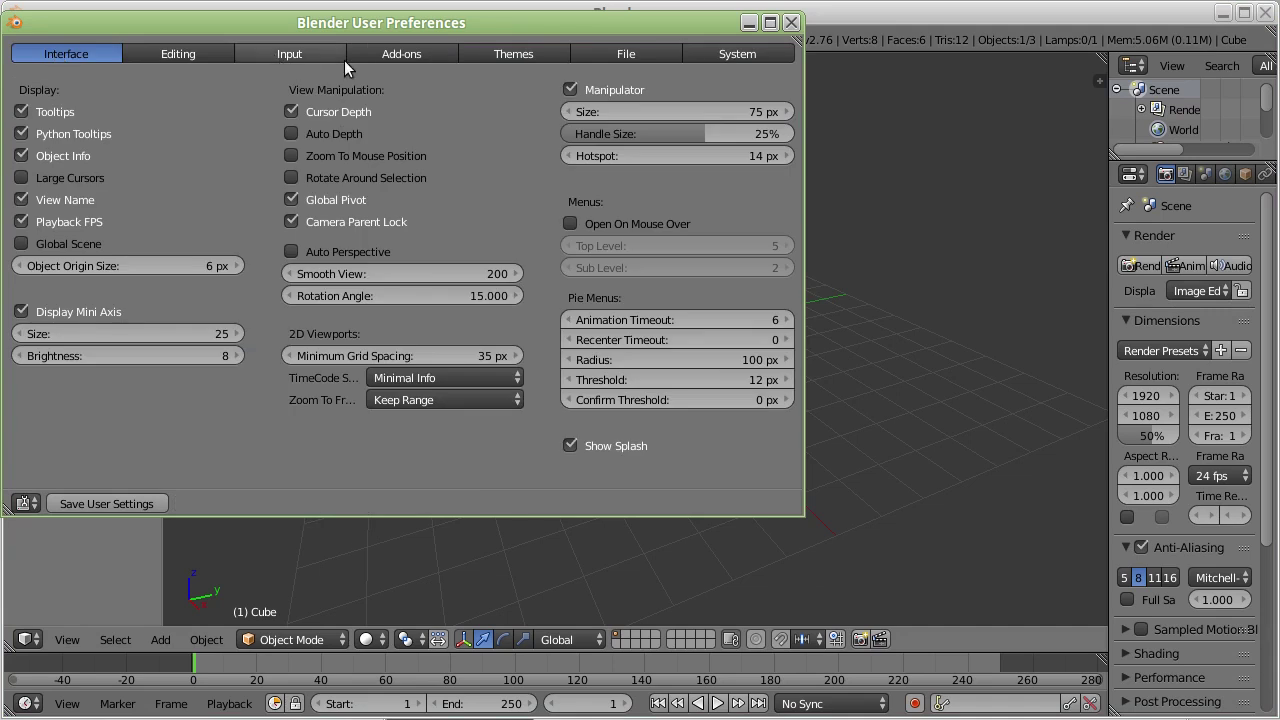
{"action": "left_click", "coordinate": [398, 54]}
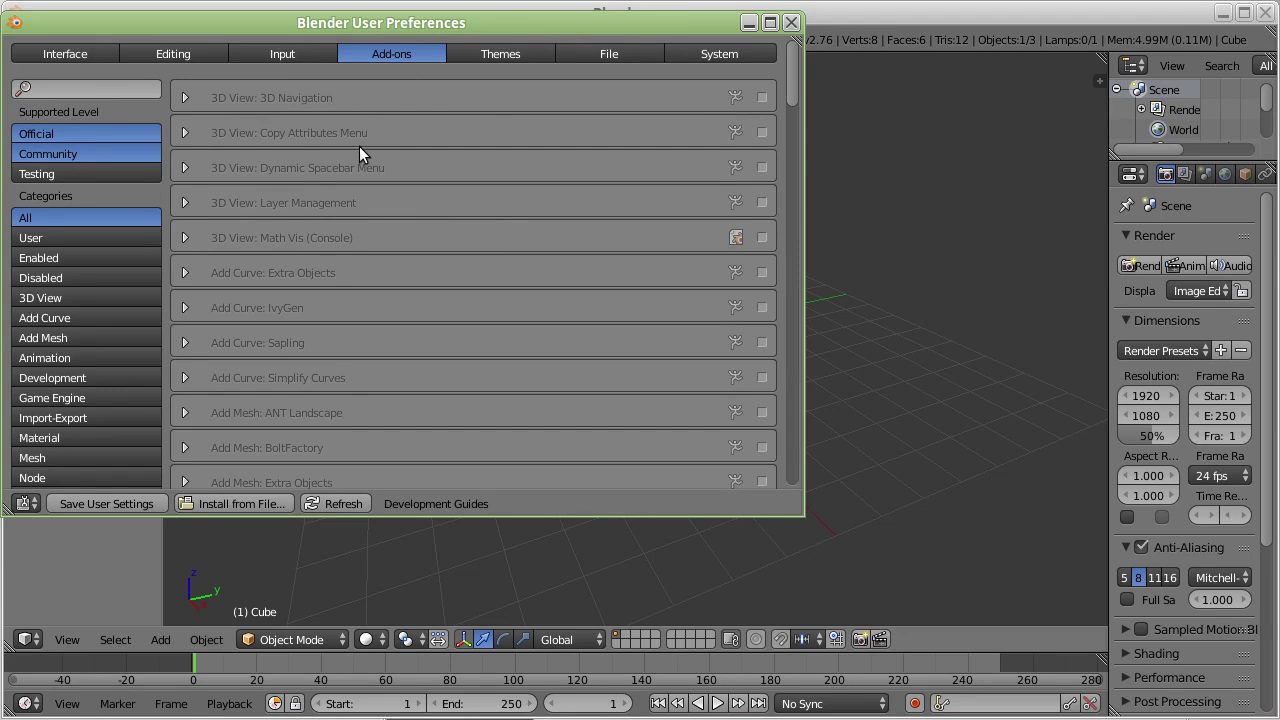
{"action": "mouse_move", "coordinate": [797, 74]}
{"action": "left_mouse_down"}
{"action": "mouse_move", "coordinate": [790, 162]}
{"action": "mouse_move", "coordinate": [792, 86]}
{"action": "left_mouse_up"}
{"action": "left_click", "coordinate": [763, 167]}
{"action": "left_click", "coordinate": [762, 167]}
Install the 82502 materials library zip from folder 07 as an add-on
{"action": "left_click", "coordinate": [232, 503]}
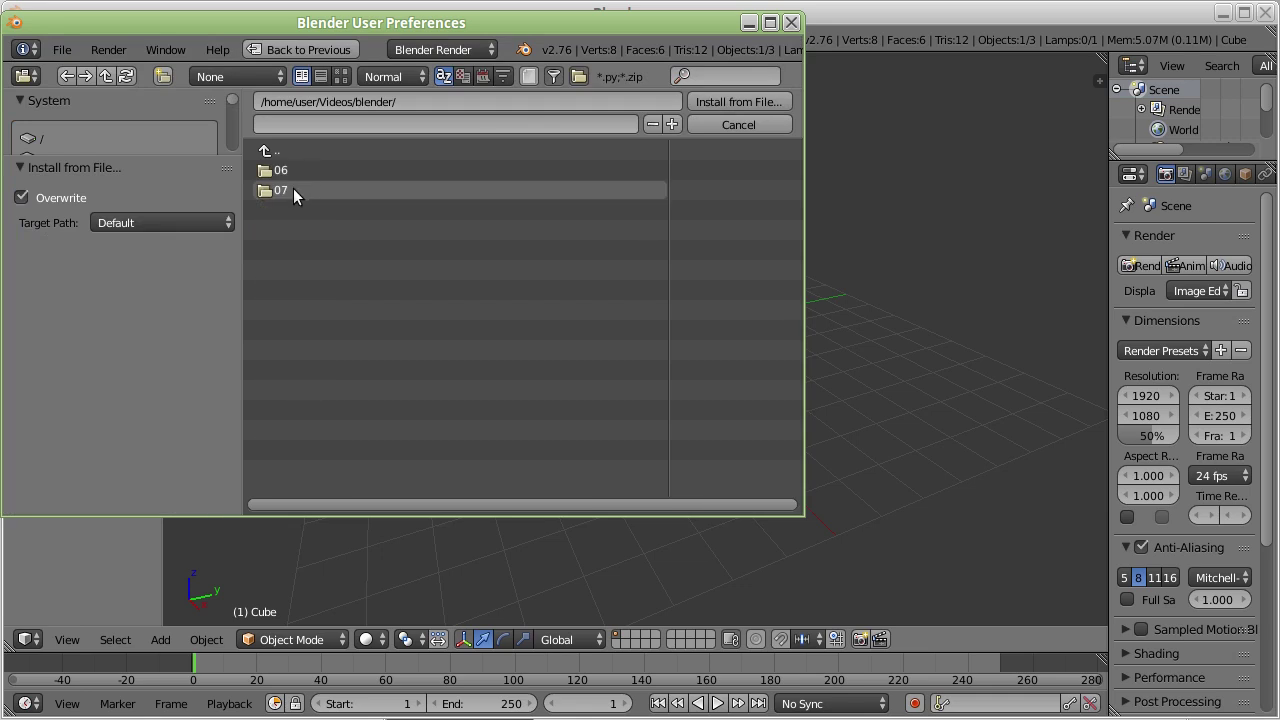
{"action": "left_click", "coordinate": [293, 190]}
{"action": "left_click", "coordinate": [371, 172]}
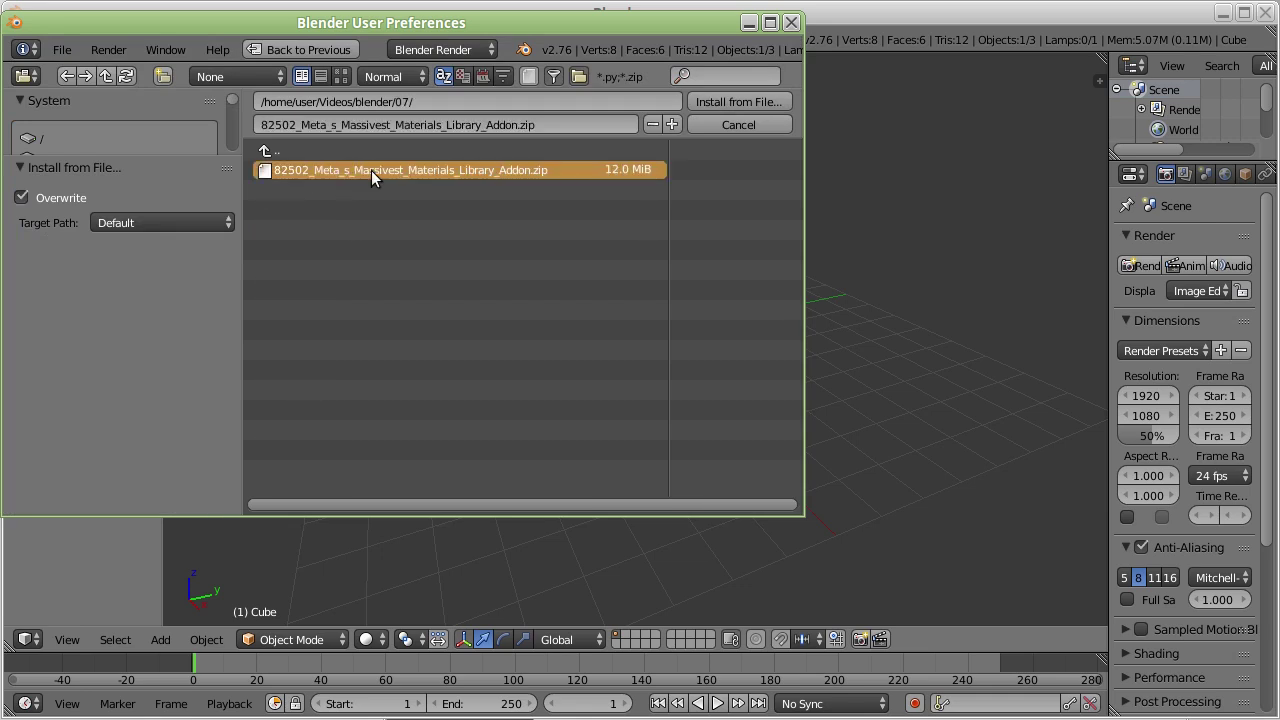
{"action": "left_click", "coordinate": [722, 104]}
Enable Material: Material Library Cycles and save the user settings
{"action": "left_click", "coordinate": [186, 96]}
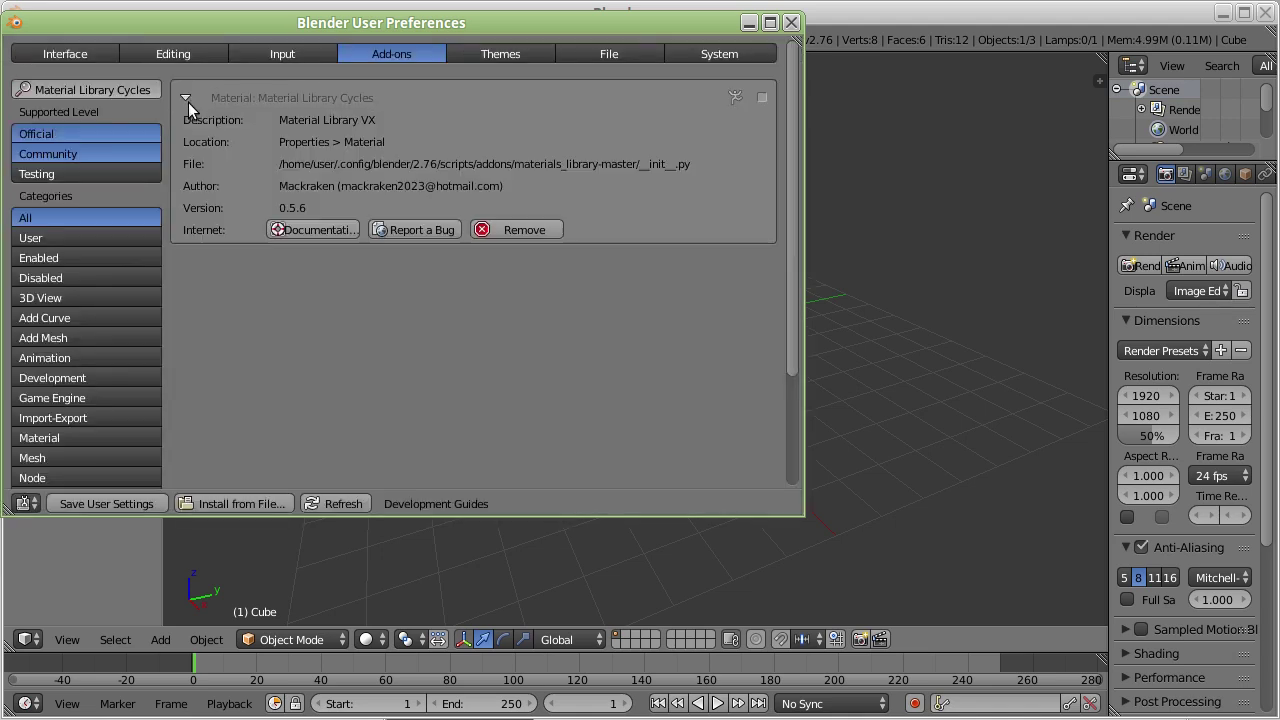
{"action": "left_click", "coordinate": [762, 98]}
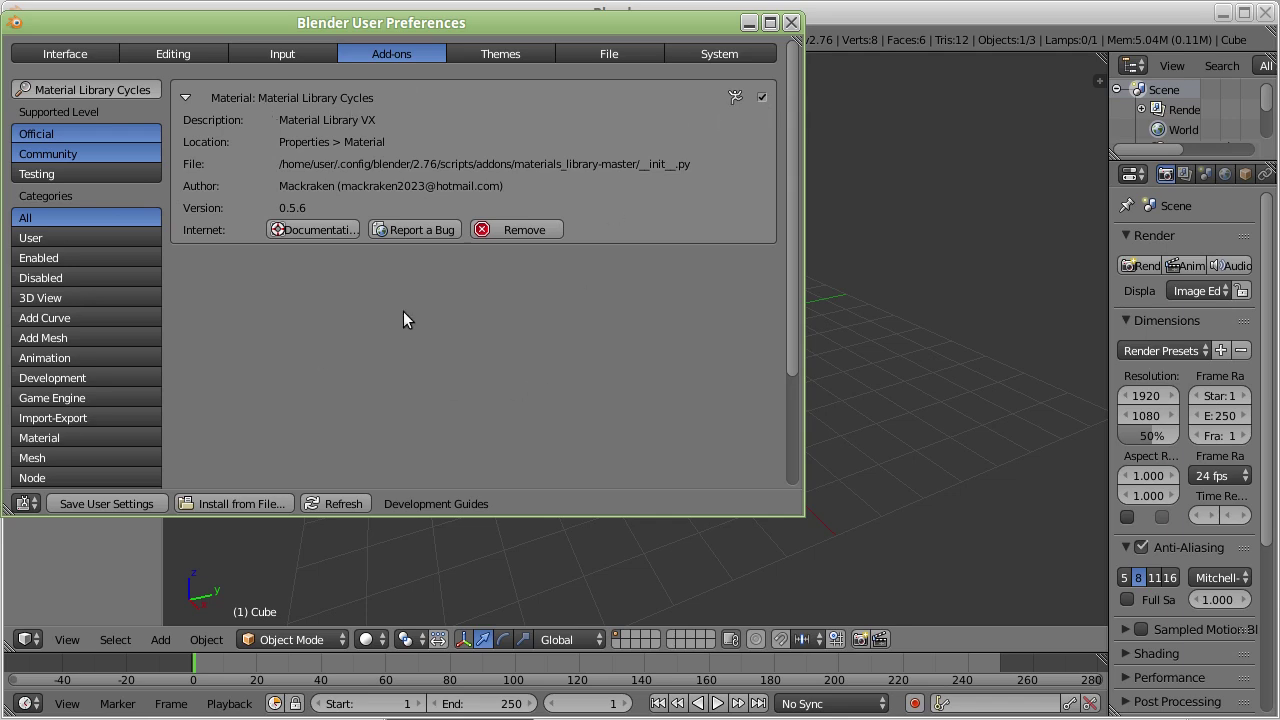
{"action": "left_click", "coordinate": [761, 97]}
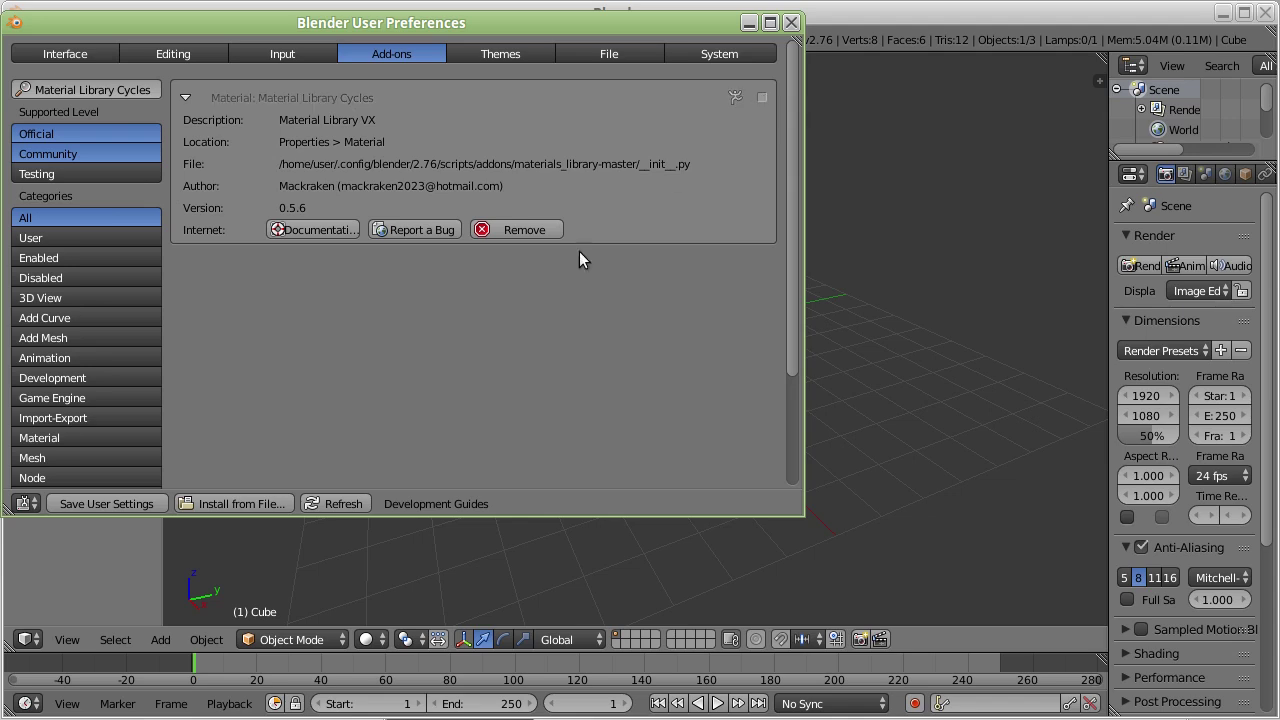
{"action": "left_click", "coordinate": [761, 97]}
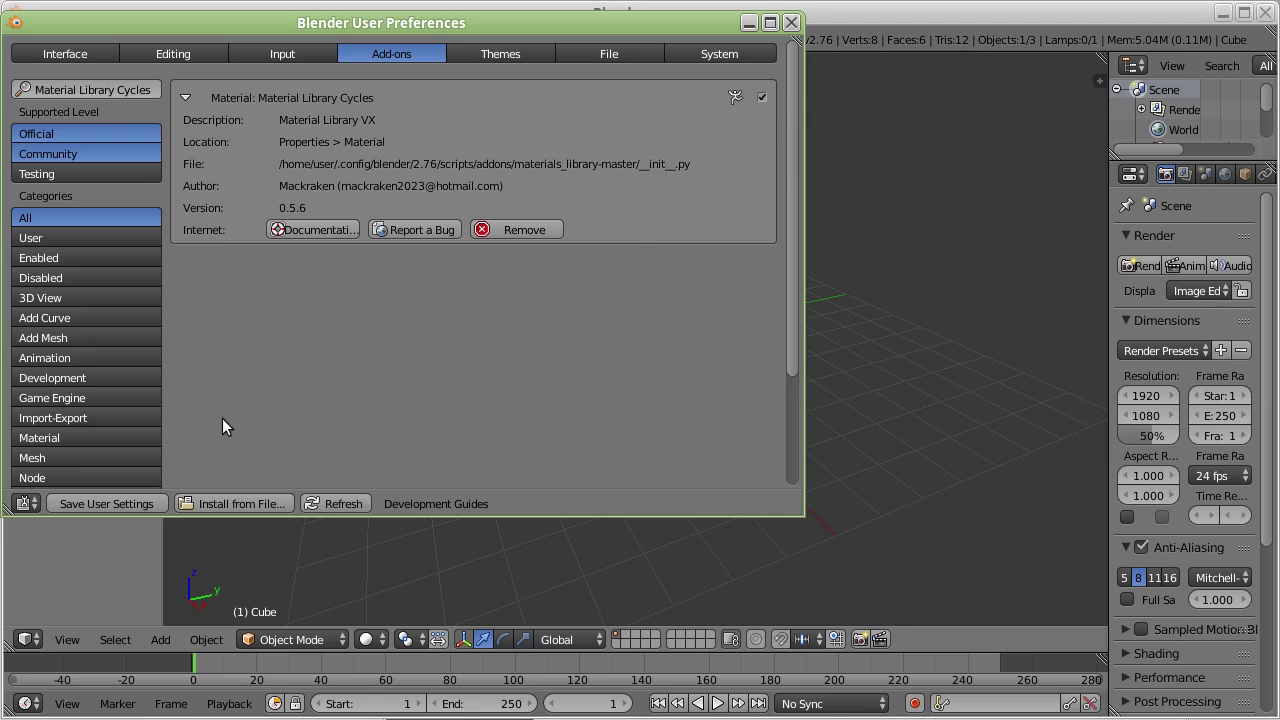
{"action": "left_click", "coordinate": [106, 504]}
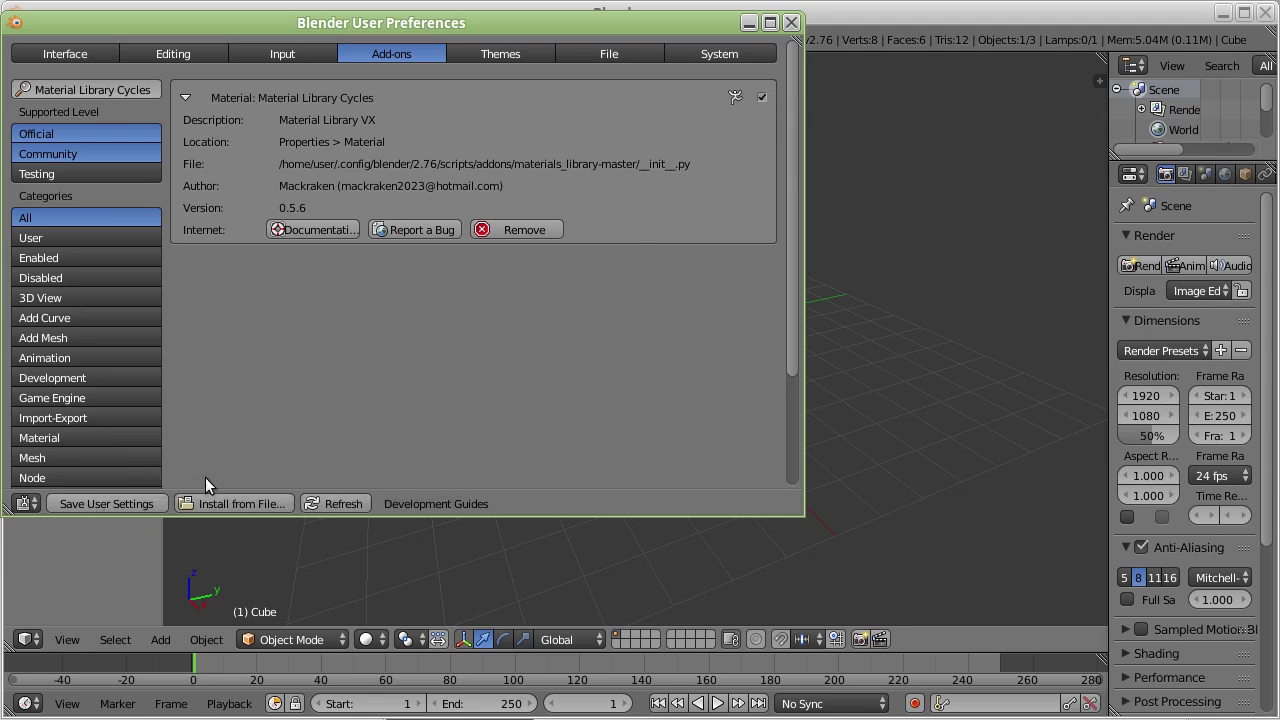
{"action": "left_click", "coordinate": [109, 503]}
Close the preferences and delete the default cube
{"action": "left_click", "coordinate": [791, 22]}
{"action": "key", "text": "x"}
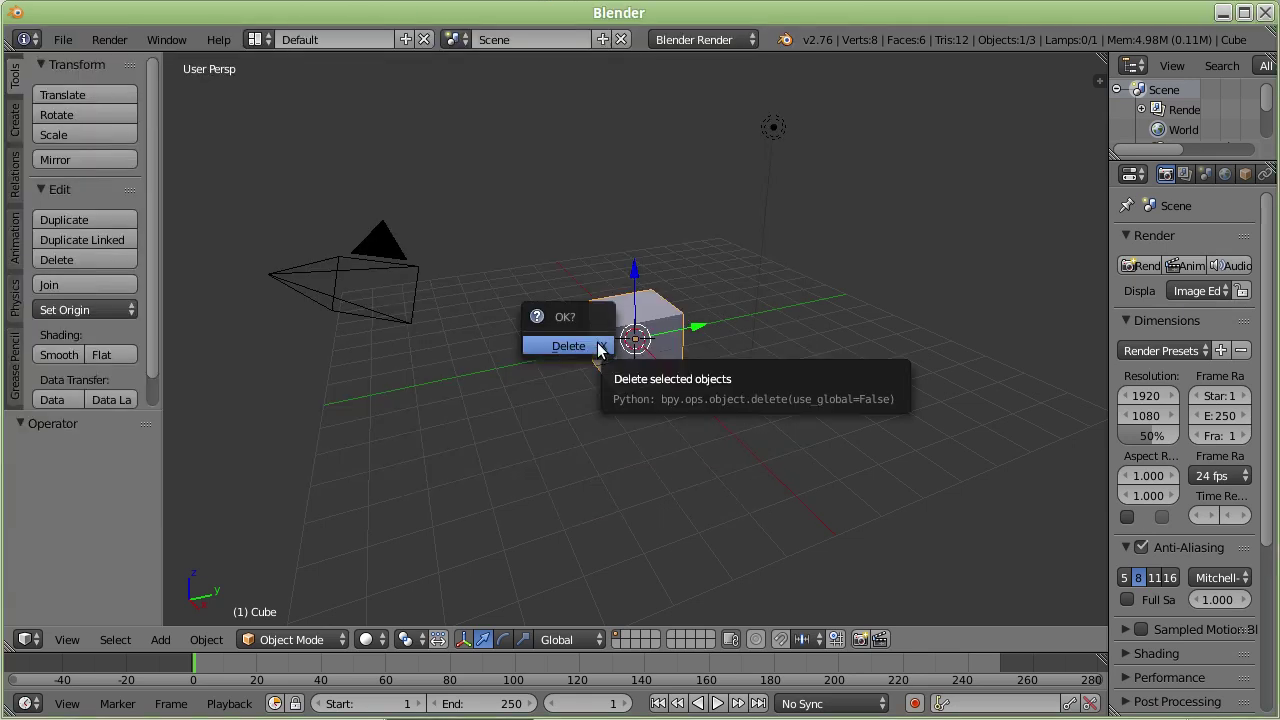
{"action": "left_click", "coordinate": [597, 343]}
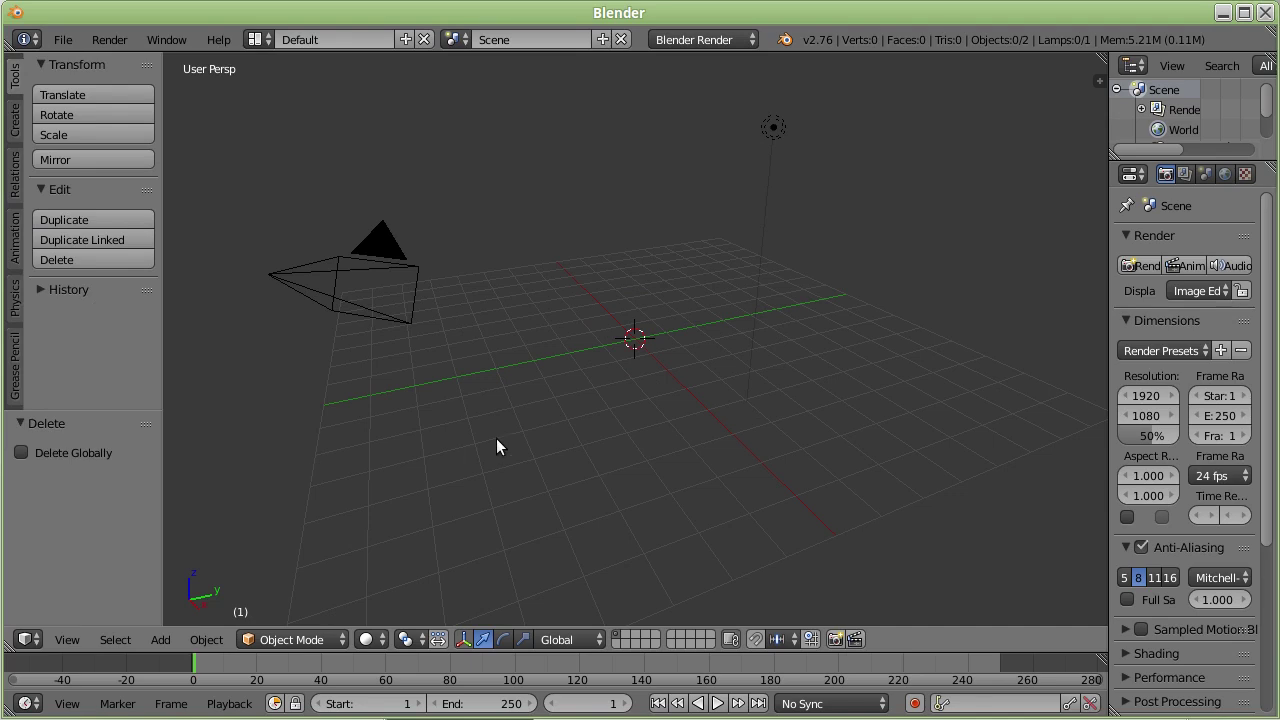
Add a text object reading 2016 and start dragging its Extrude value
{"action": "key", "text": "shift+a"}
{"action": "left_click", "coordinate": [483, 484]}
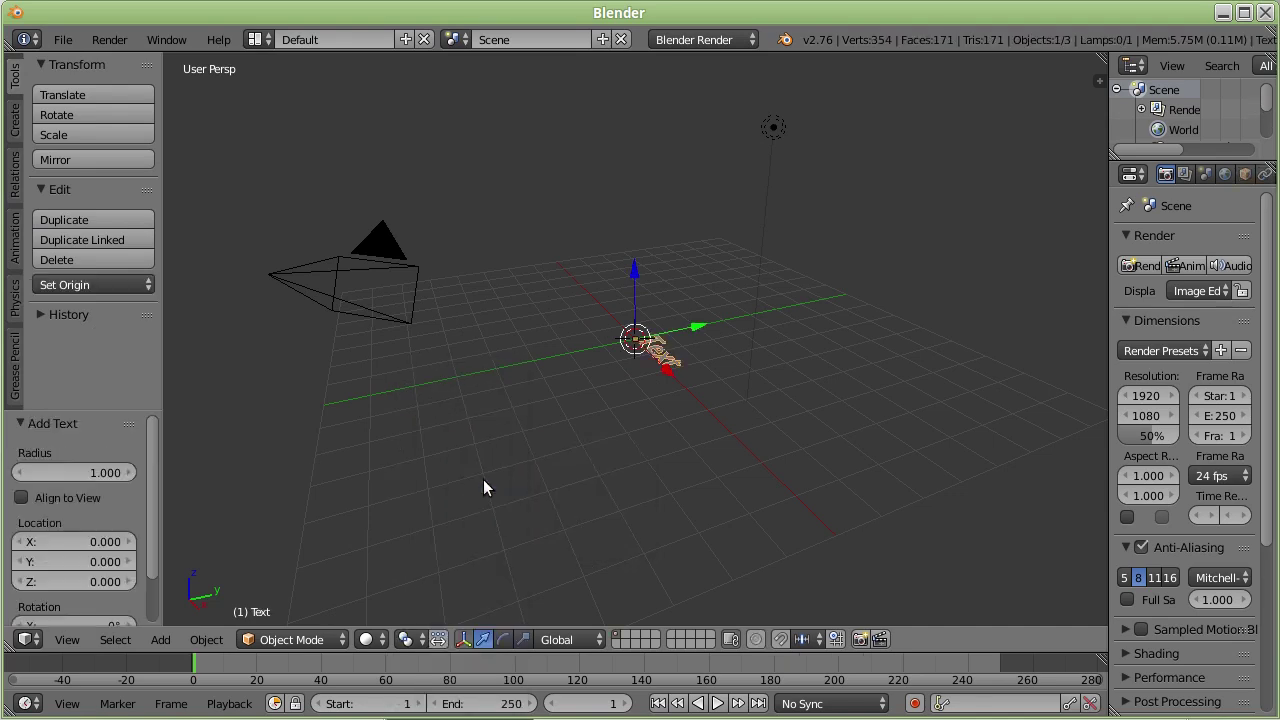
{"action": "key", "text": "Tab"}
{"action": "key", "text": "BackSpace"}
{"action": "key", "text": "BackSpace"}
{"action": "key", "text": "BackSpace"}
{"action": "key", "text": "BackSpace"}
{"action": "type", "text": "2016"}
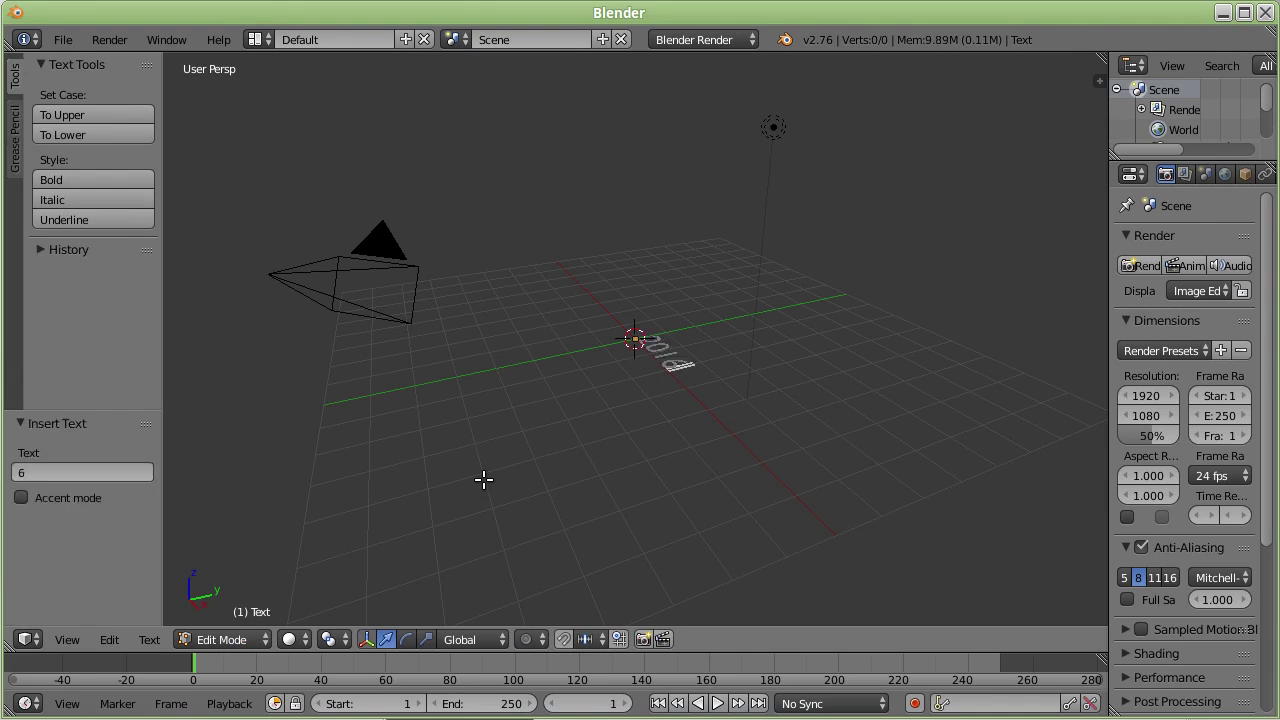
{"action": "key", "text": "Tab"}
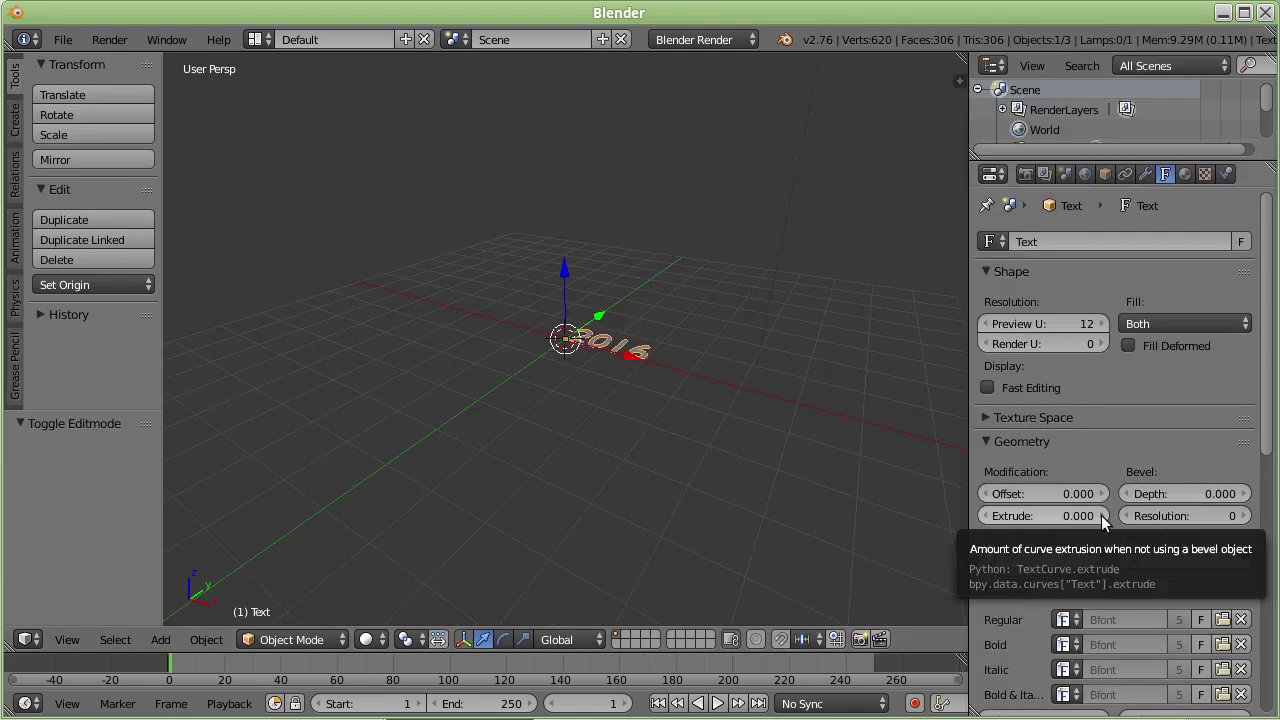
{"action": "left_click_drag", "start_coordinate": [1043, 515], "coordinate": [1090, 512]}
Set the 2016 text's extrude depth to 0.1
{"action": "left_click", "coordinate": [1095, 510]}
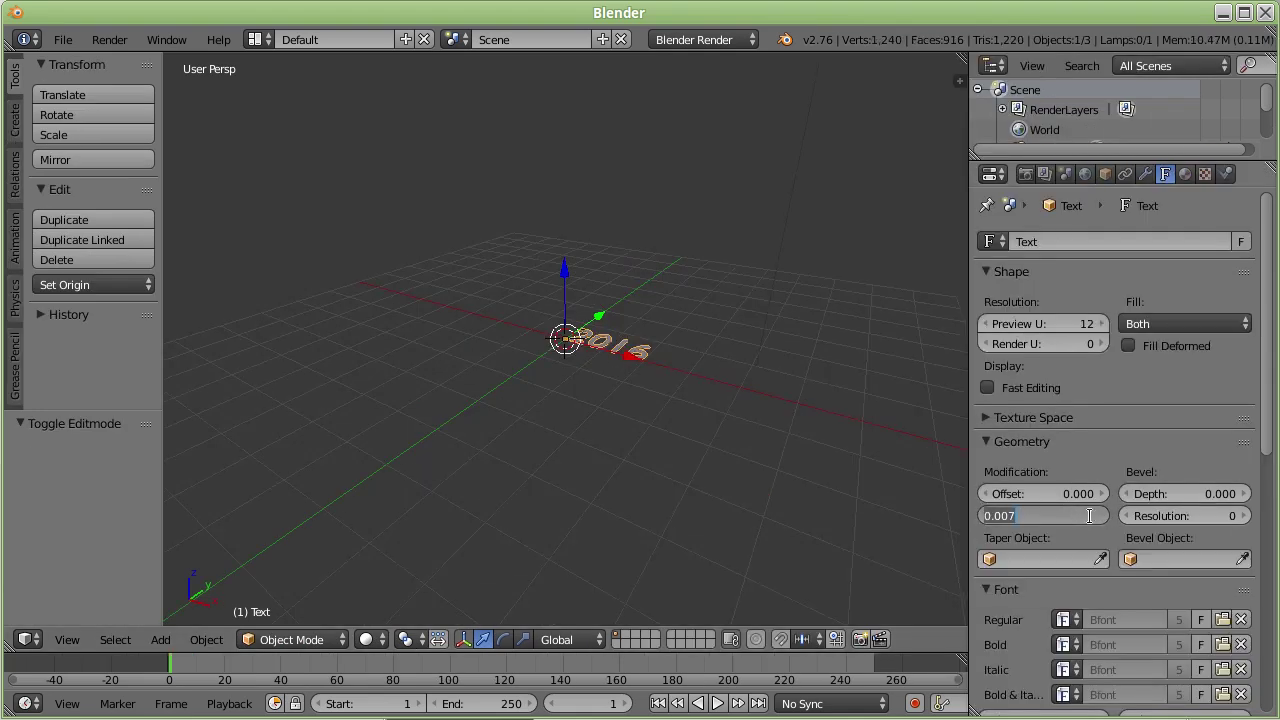
{"action": "type", "text": "0.1"}
{"action": "key", "text": "Return"}
{"action": "scroll", "coordinate": [681, 372], "scroll_direction": "up", "scroll_amount": 4}
{"action": "mouse_move", "coordinate": [681, 372]}
{"action": "middle_mouse_down"}
{"action": "mouse_move", "coordinate": [737, 394]}
{"action": "mouse_move", "coordinate": [586, 389]}
{"action": "mouse_move", "coordinate": [576, 432]}
{"action": "mouse_move", "coordinate": [713, 469]}
{"action": "mouse_move", "coordinate": [709, 498]}
{"action": "middle_mouse_up"}
Switch to the Cycles render engine and render a test image from the camera view
{"action": "key", "text": "KP_0"}
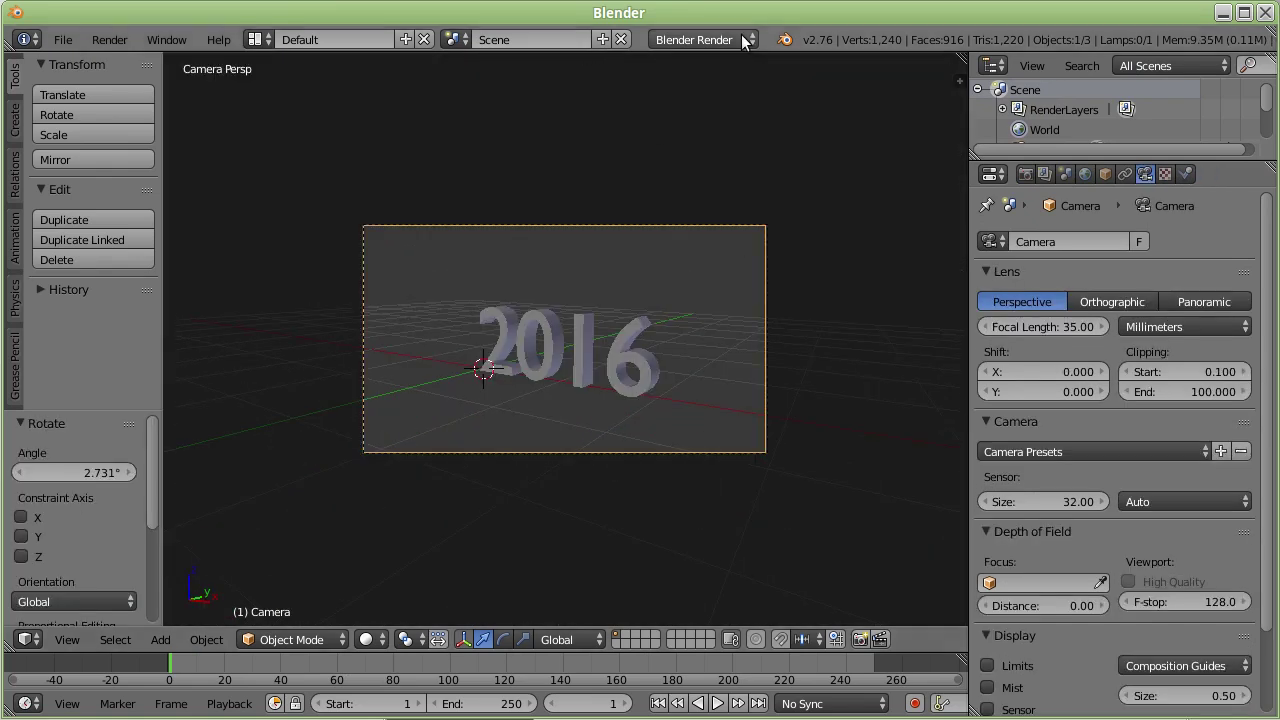
{"action": "left_click", "coordinate": [739, 39]}
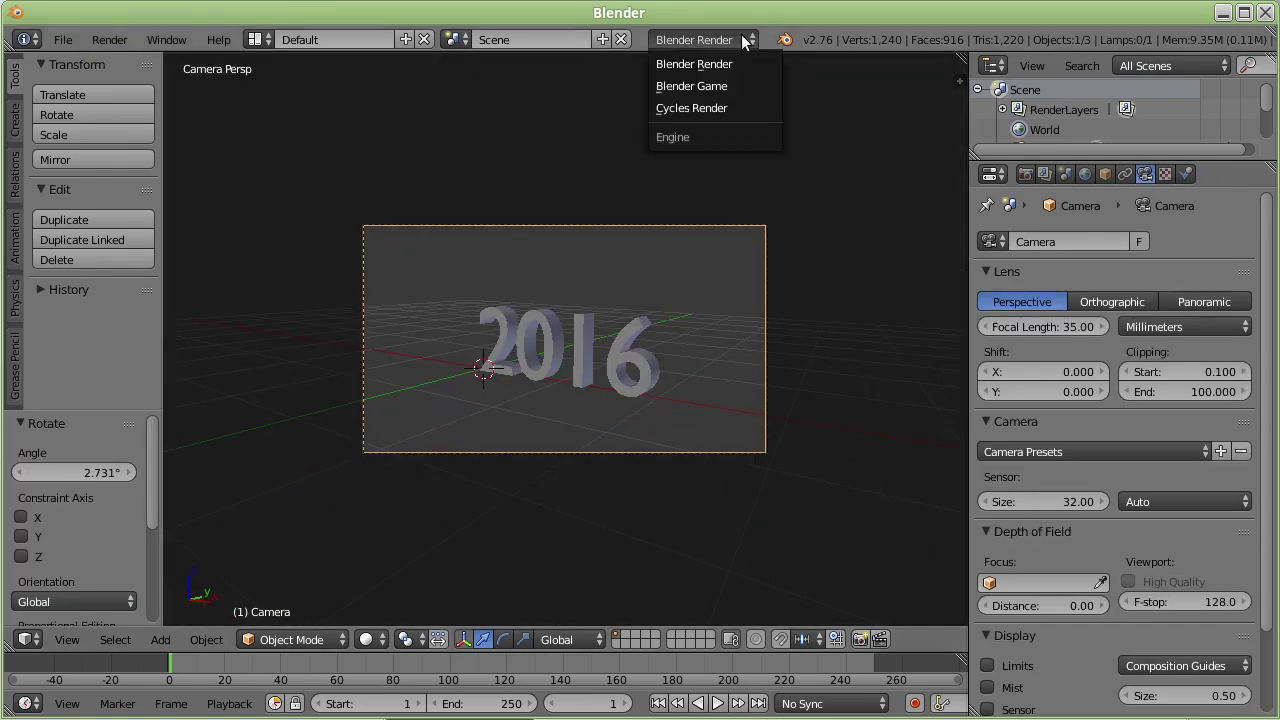
{"action": "left_click", "coordinate": [705, 107]}
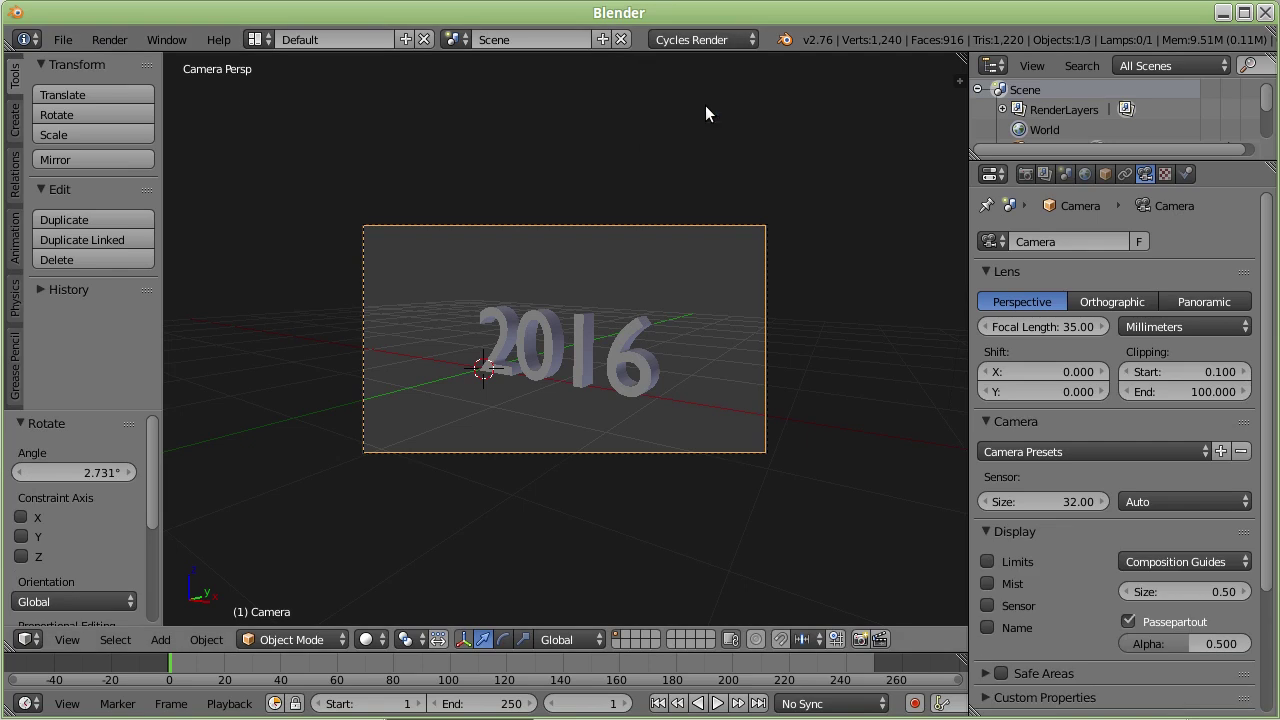
{"action": "key", "text": "F12"}
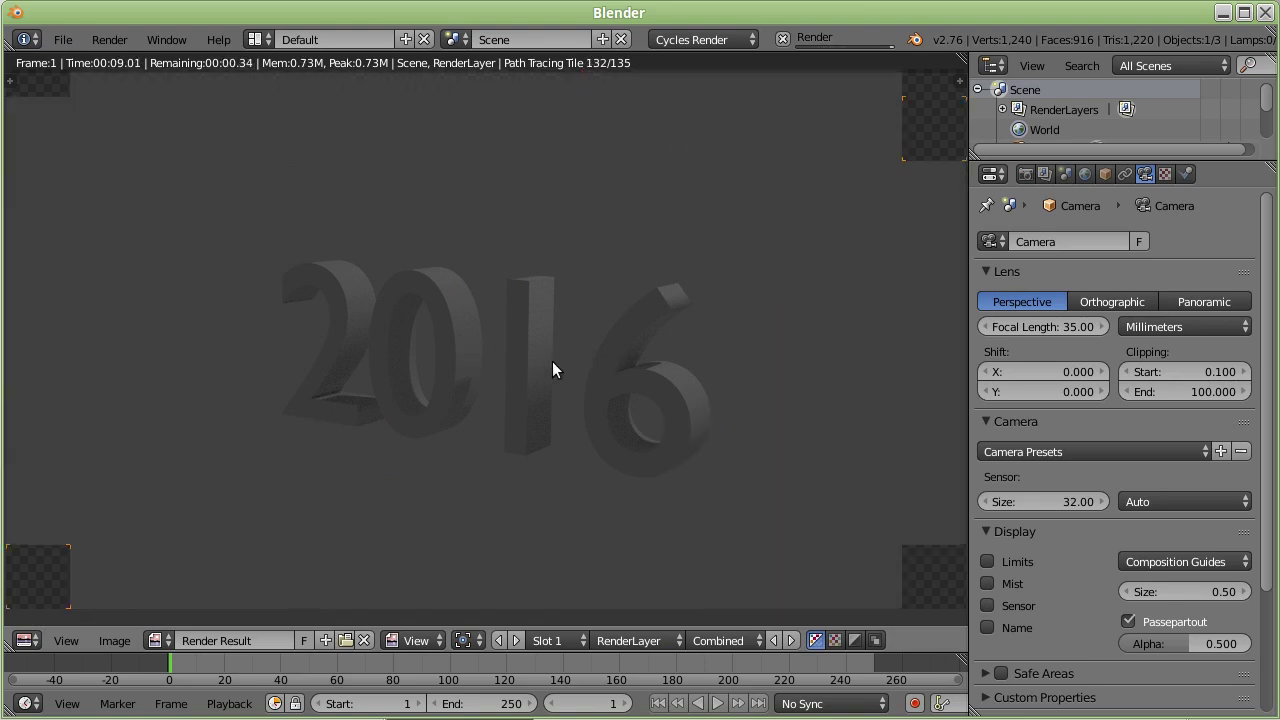
{"action": "key", "text": "Escape"}
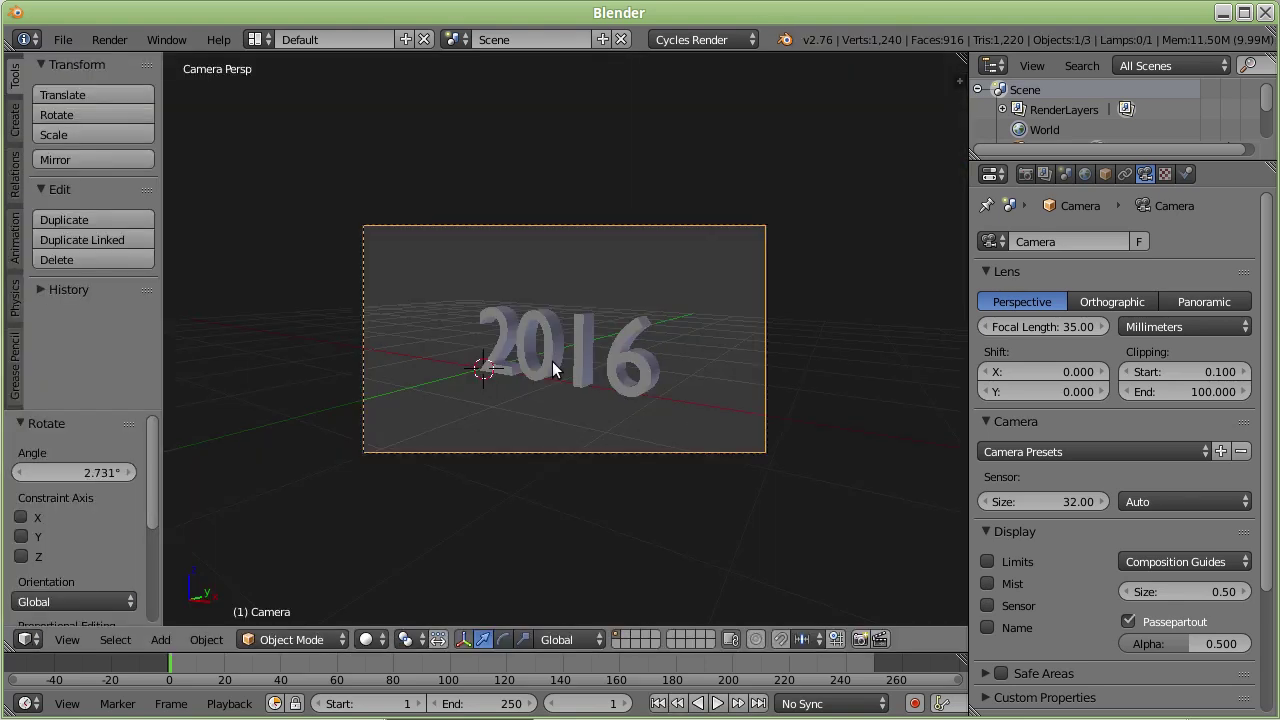
Leave camera view, zoom out, and look down on the scene in Top Ortho
{"action": "key", "text": "KP_0"}
{"action": "scroll", "coordinate": [557, 380], "scroll_direction": "down", "scroll_amount": 3}
{"action": "scroll", "coordinate": [559, 374], "scroll_direction": "down", "scroll_amount": 2}
{"action": "middle_click_drag", "start_coordinate": [559, 374], "coordinate": [673, 347]}
{"action": "key", "text": "KP_7"}
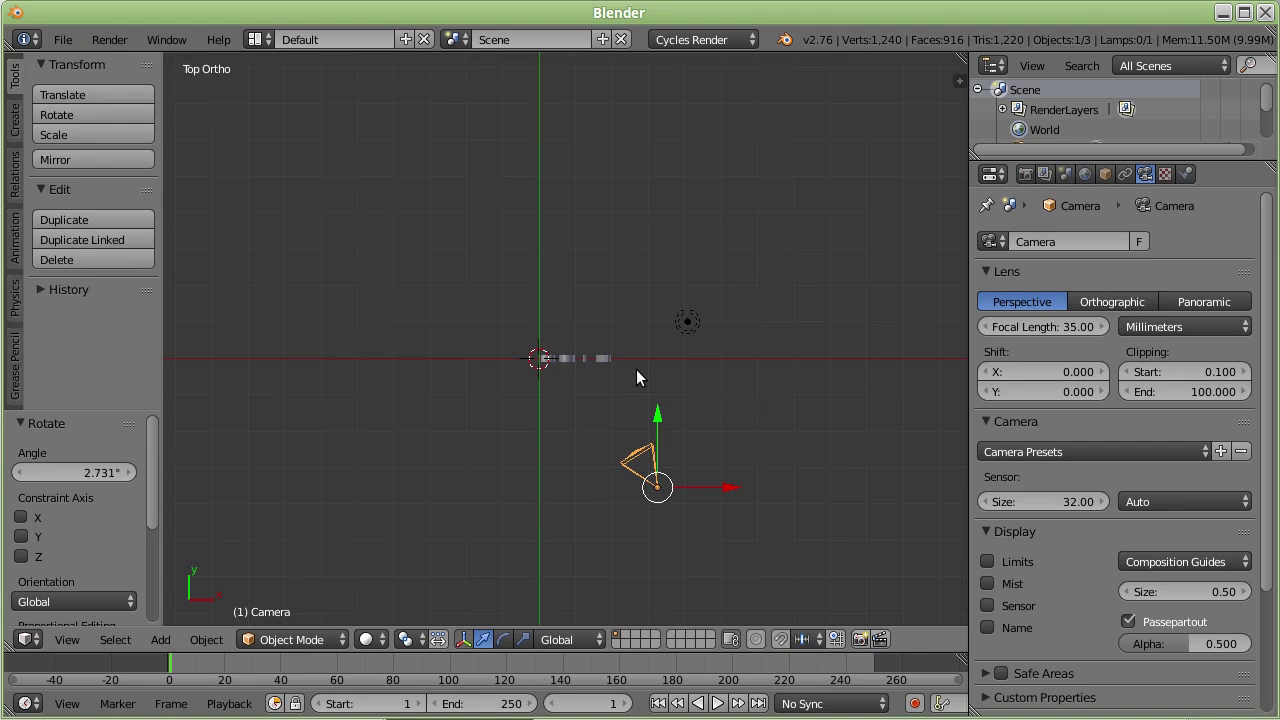
Add a Sun lamp and rotate it to -42.233°
{"action": "key", "text": "shift+a"}
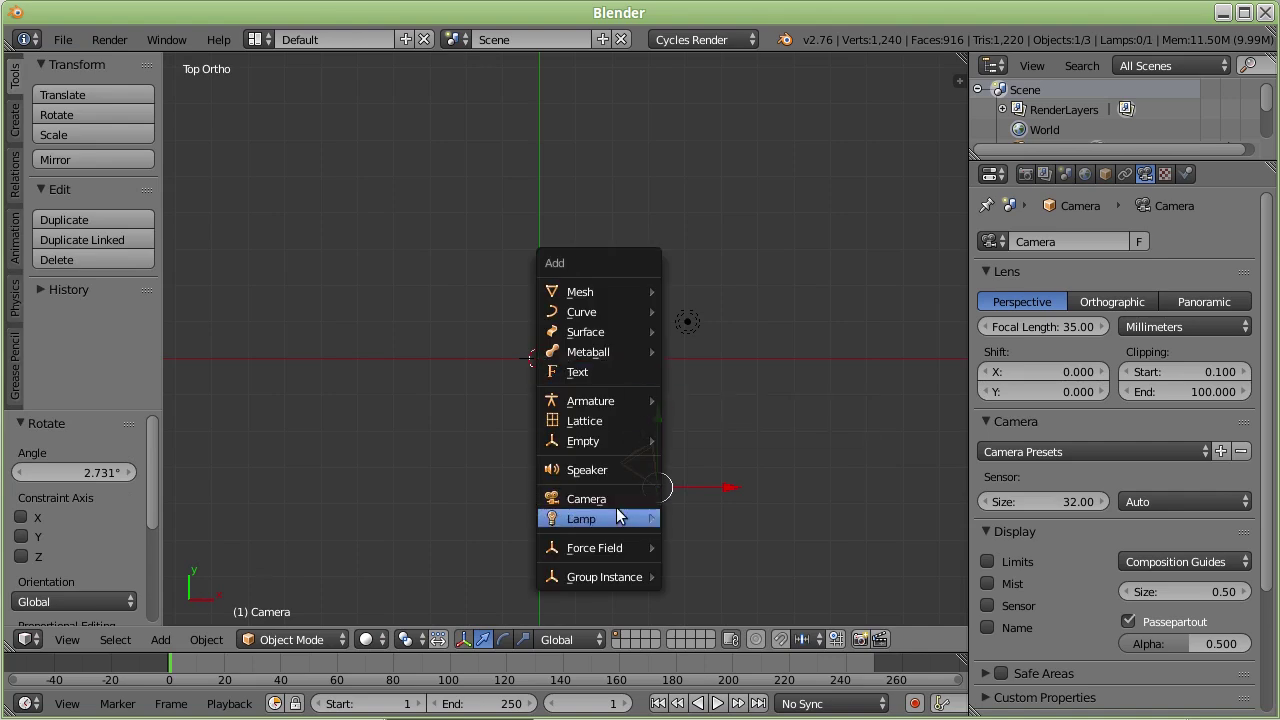
{"action": "mouse_move", "coordinate": [581, 519]}
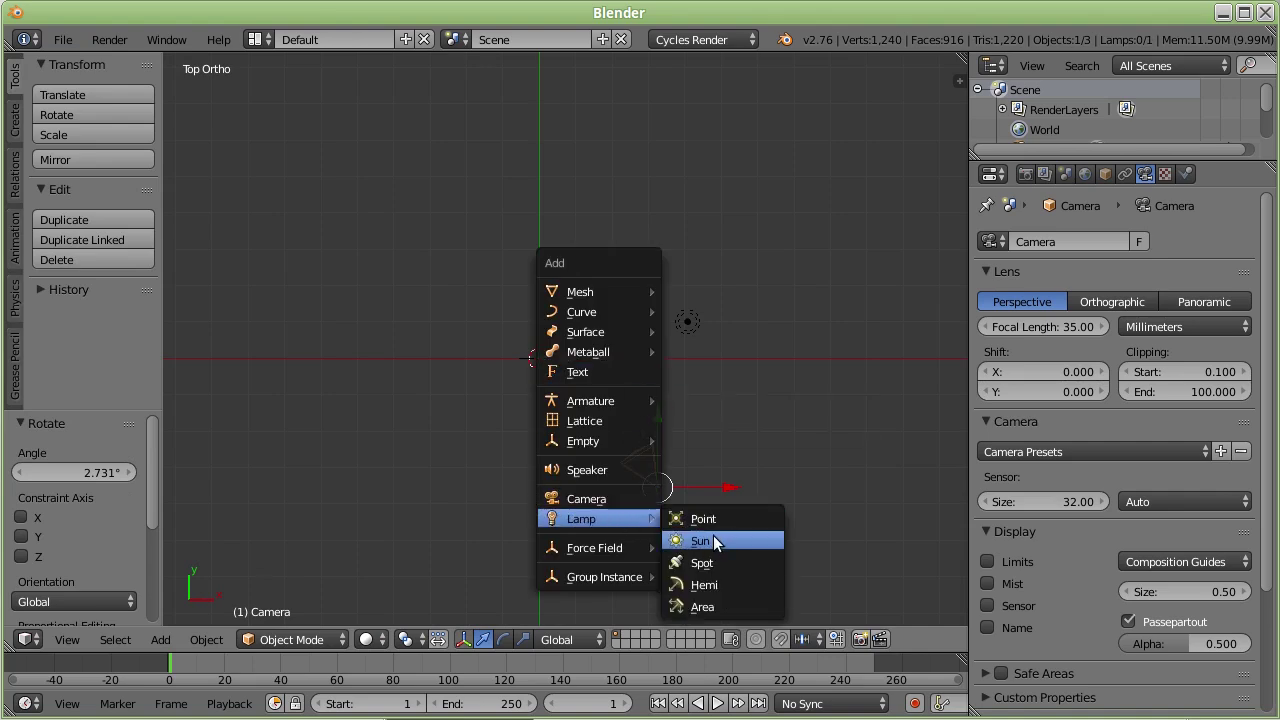
{"action": "left_click", "coordinate": [713, 536]}
{"action": "middle_click_drag", "start_coordinate": [558, 394], "coordinate": [562, 230]}
{"action": "key", "text": "r"}
{"action": "left_click", "coordinate": [561, 199]}
Render the sun-lit 2016 text from the camera view
{"action": "key", "text": "KP_0"}
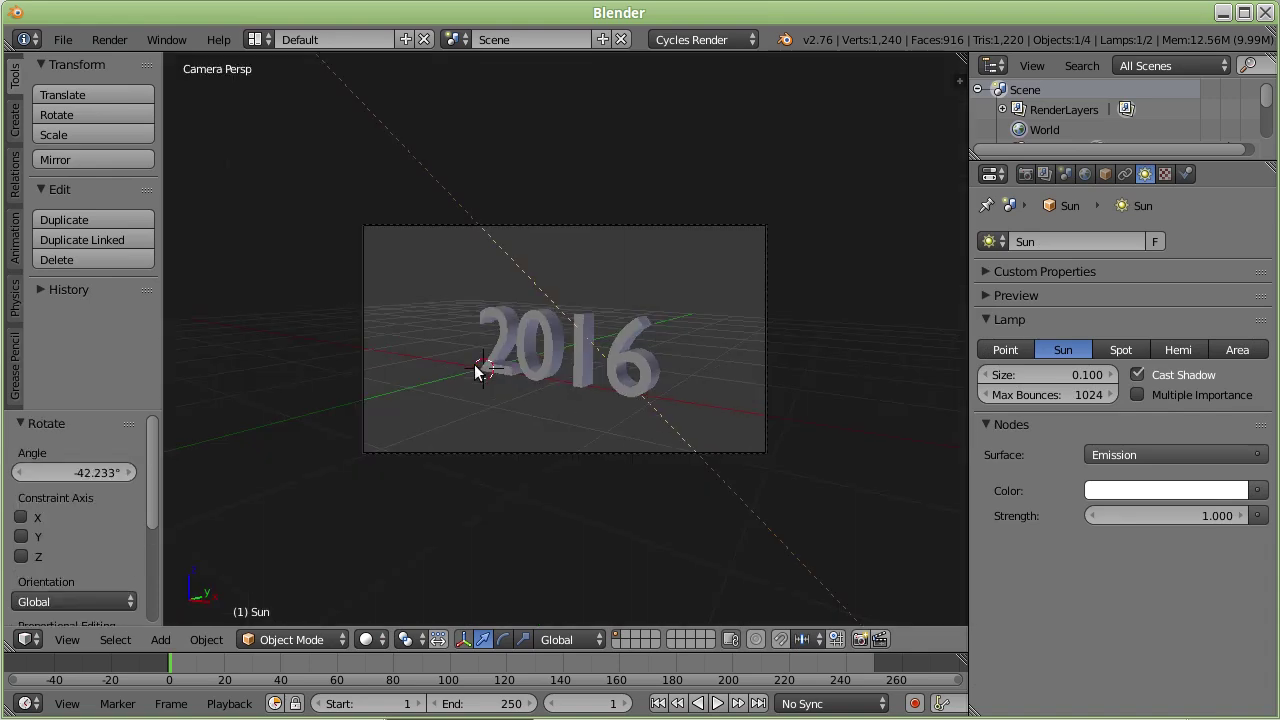
{"action": "key", "text": "F12"}
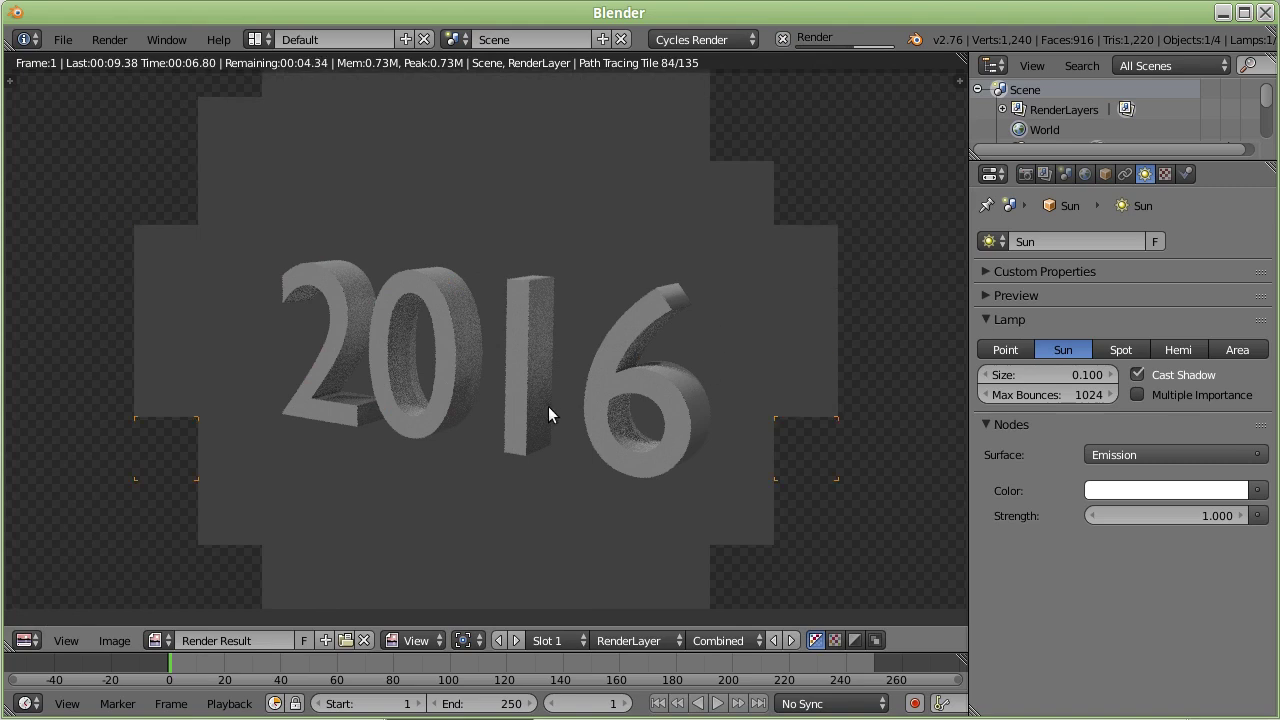
{"action": "key", "text": "Escape"}
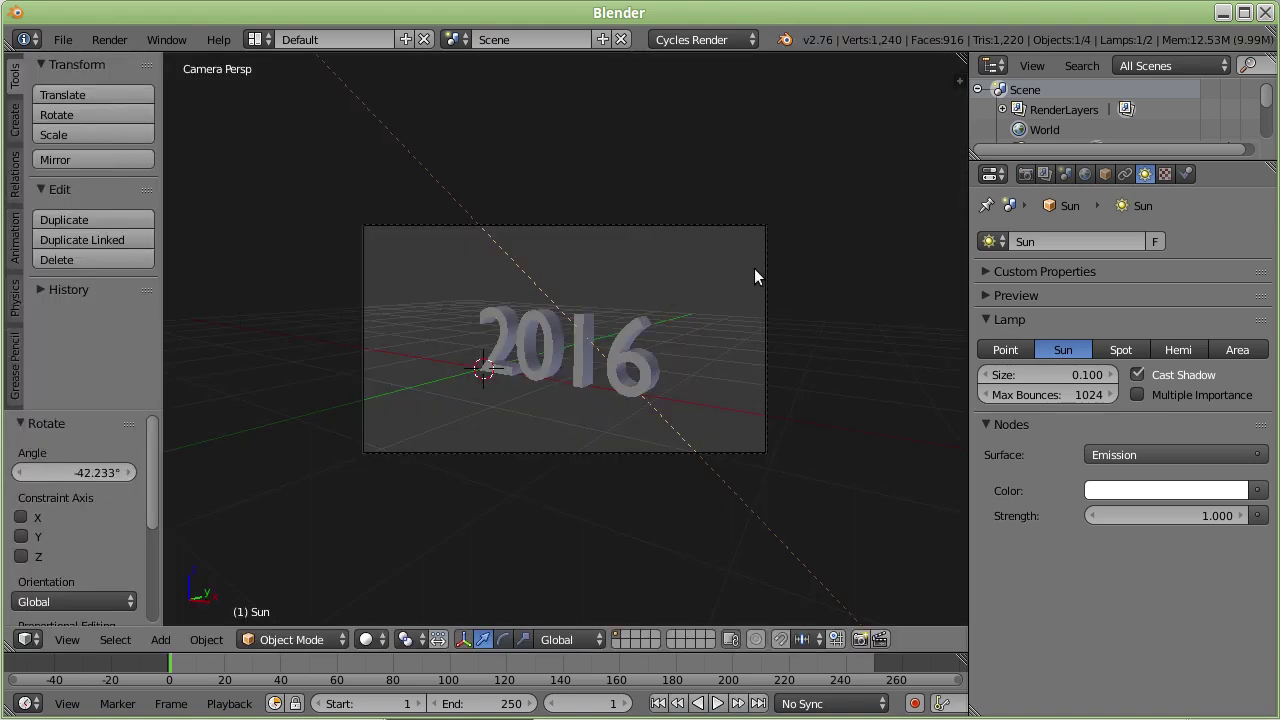
Create the new material Material.001 for the 2016 text in the Material tab
{"action": "scroll", "coordinate": [579, 336], "scroll_direction": "up", "scroll_amount": 1}
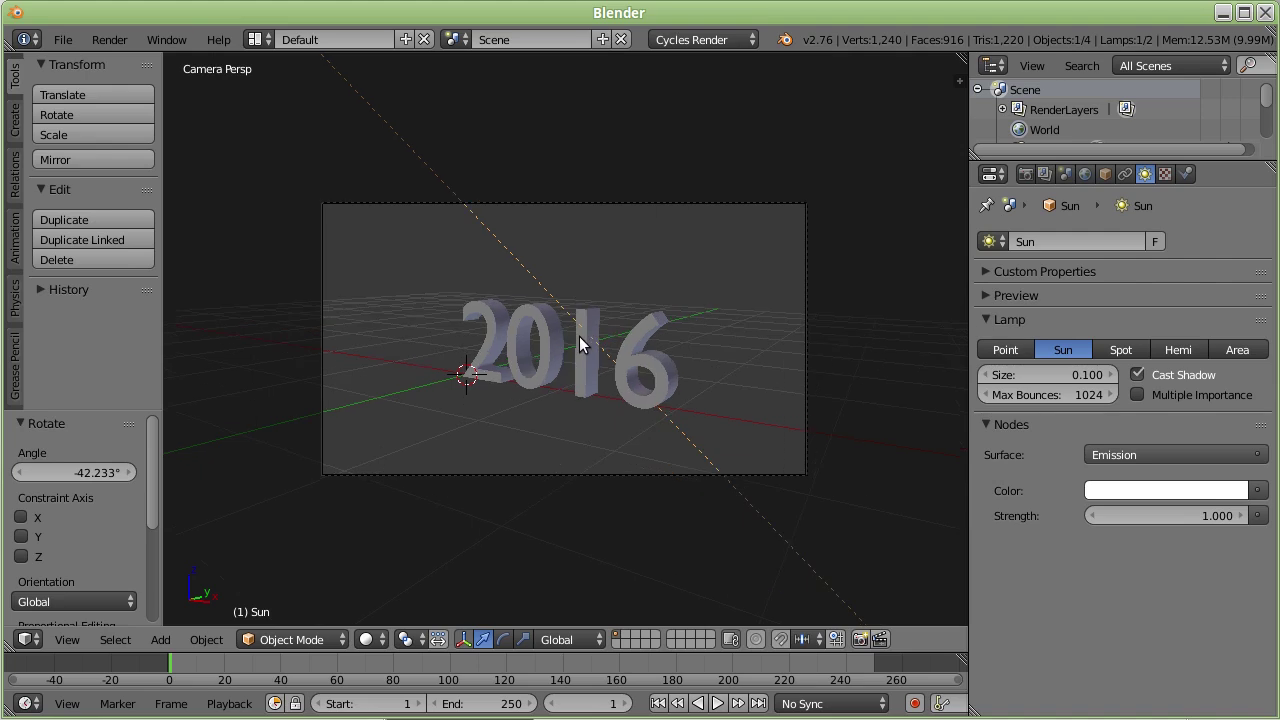
{"action": "scroll", "coordinate": [579, 336], "scroll_direction": "up", "scroll_amount": 1}
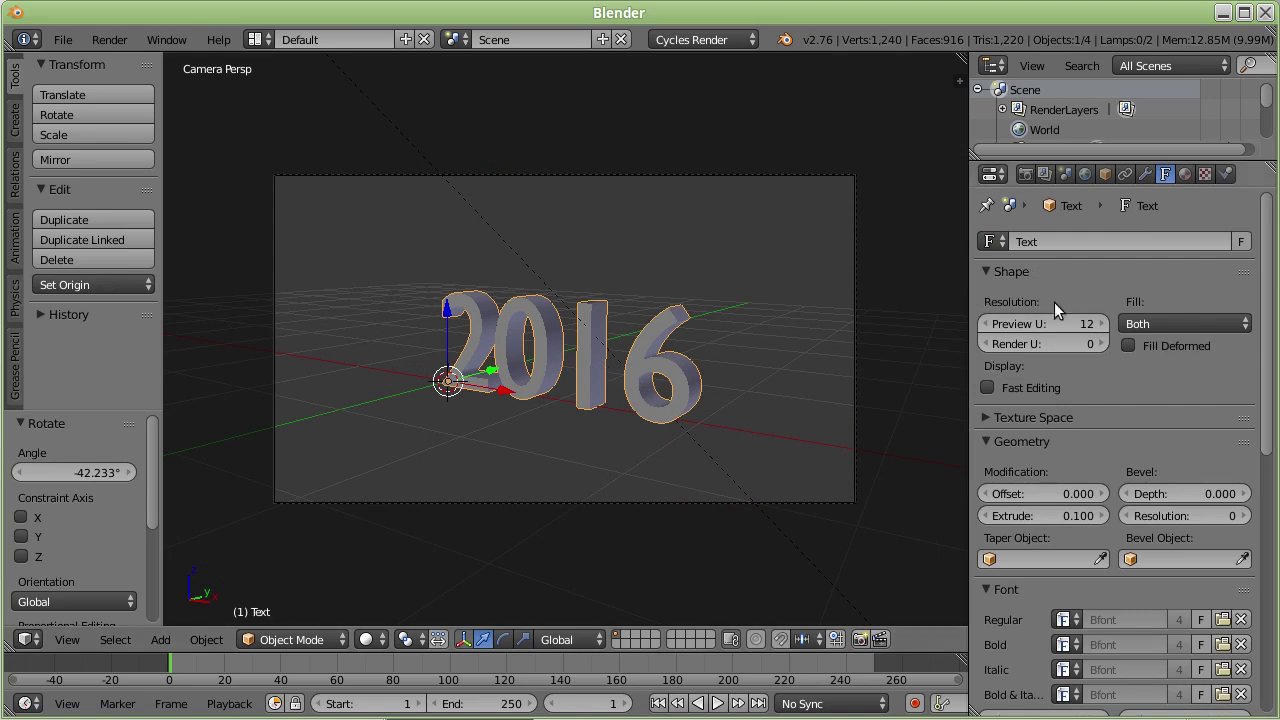
{"action": "left_click", "coordinate": [1185, 174]}
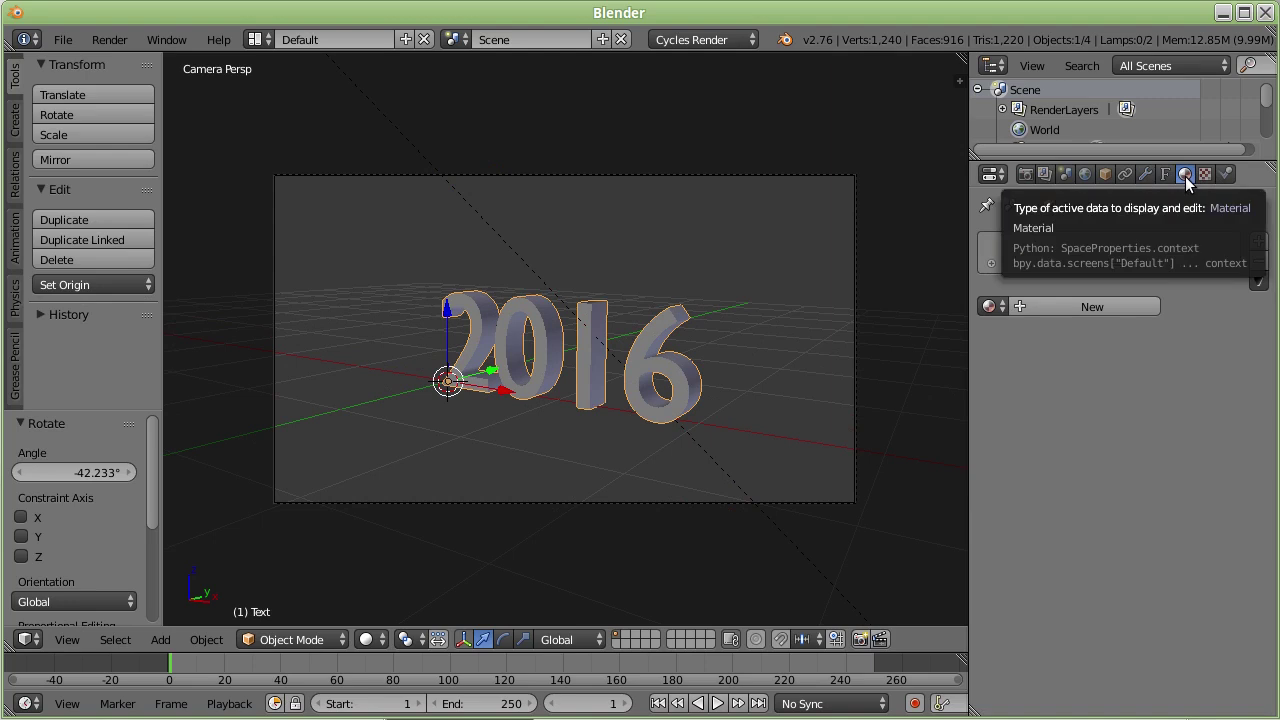
{"action": "left_click", "coordinate": [1065, 310]}
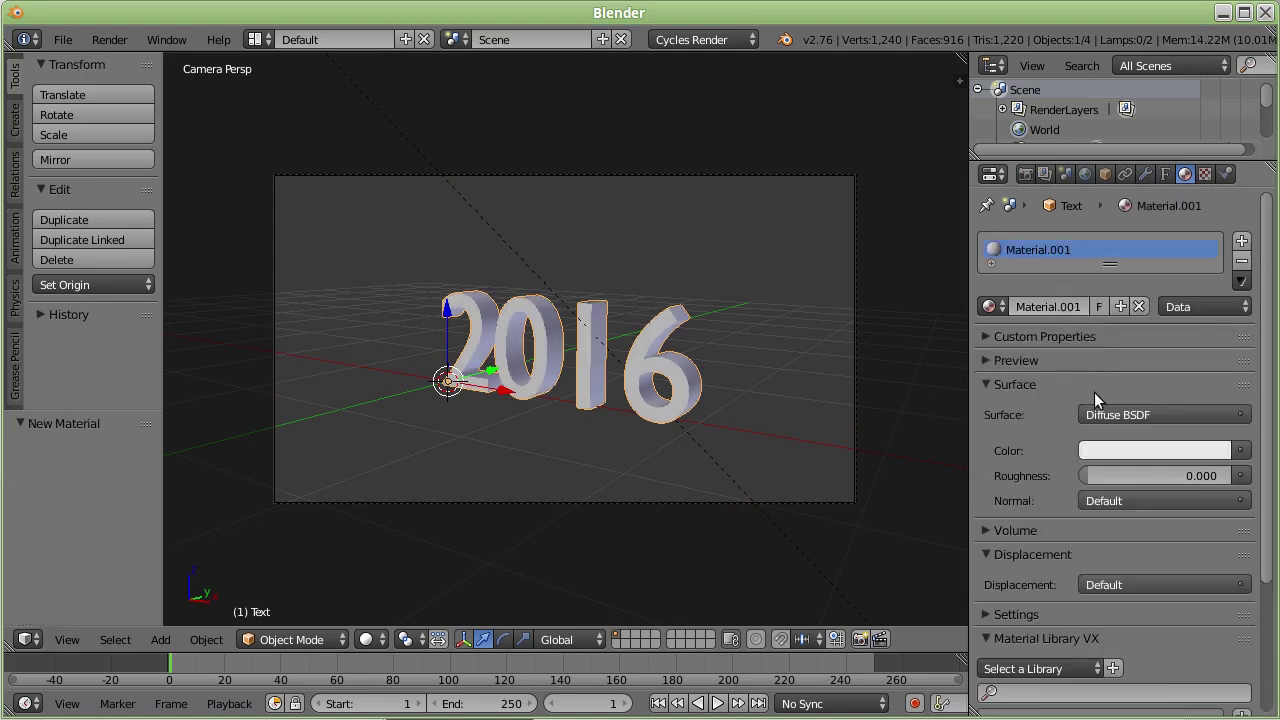
{"action": "scroll", "coordinate": [1098, 568], "scroll_direction": "down", "scroll_amount": 2}
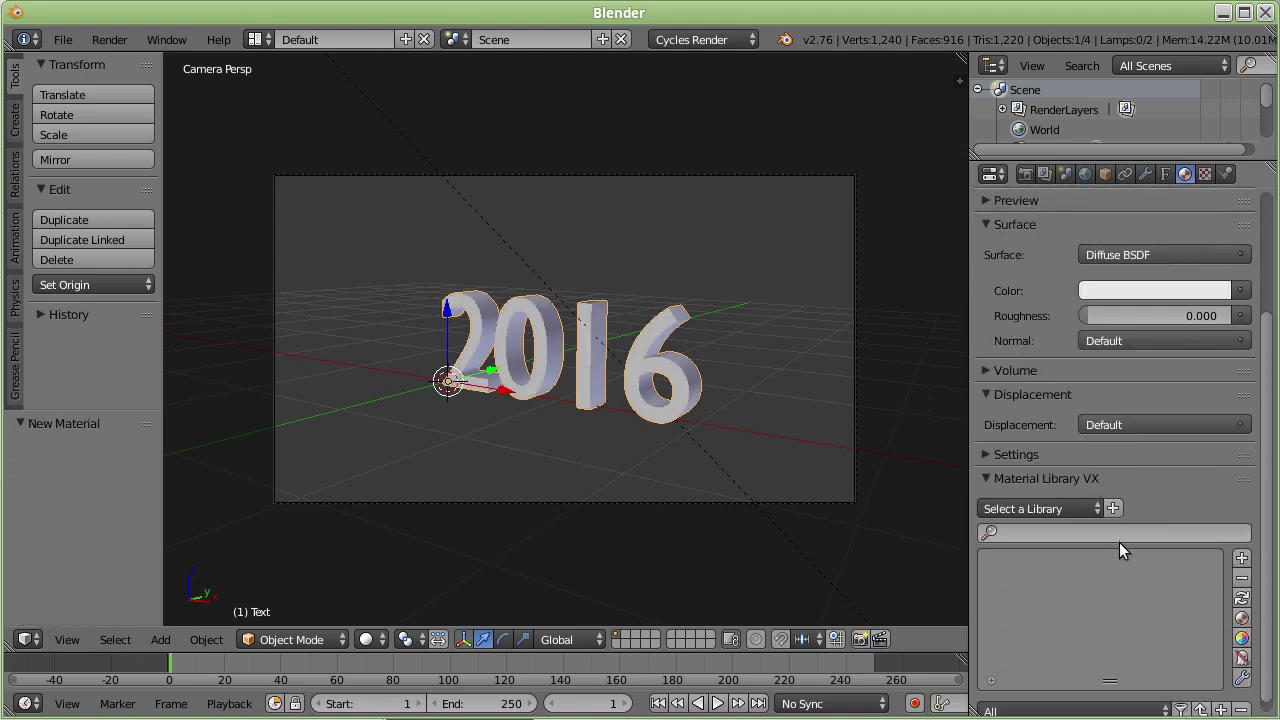
Scroll down to Material Library VX and open the Select a Library dropdown
{"action": "scroll", "coordinate": [1146, 517], "scroll_direction": "down", "scroll_amount": 2}
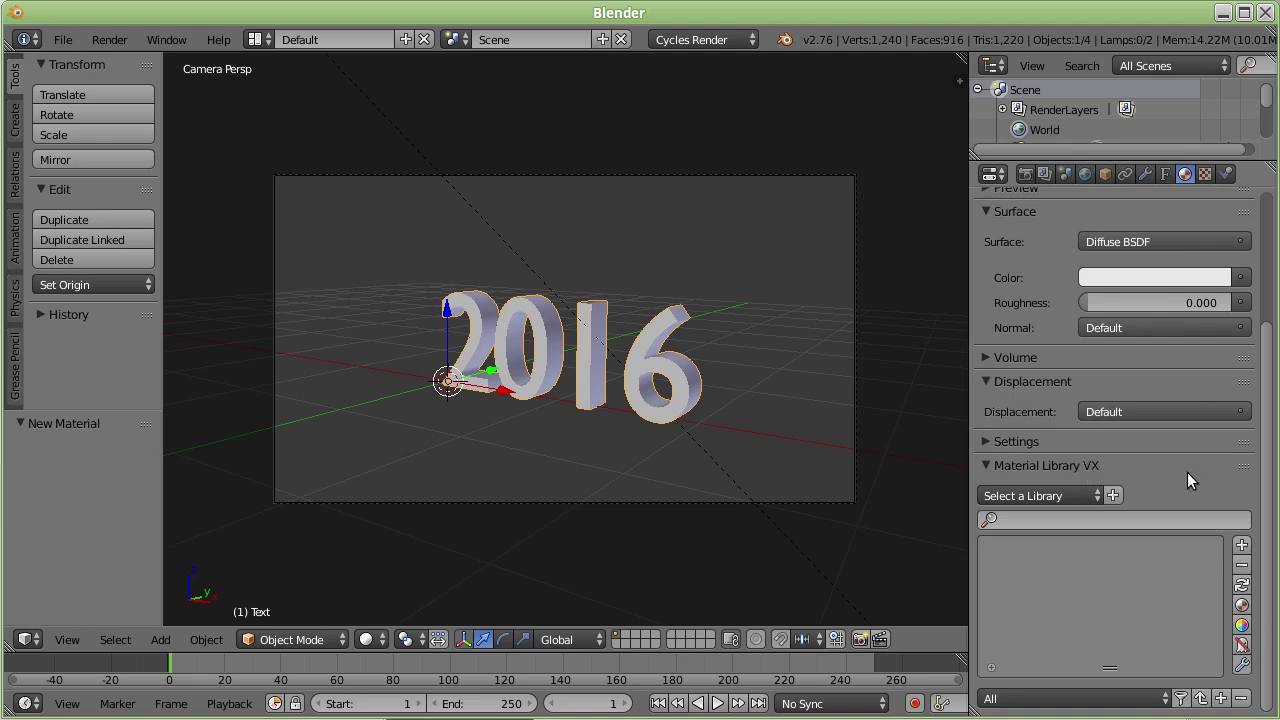
{"action": "left_click", "coordinate": [1088, 495]}
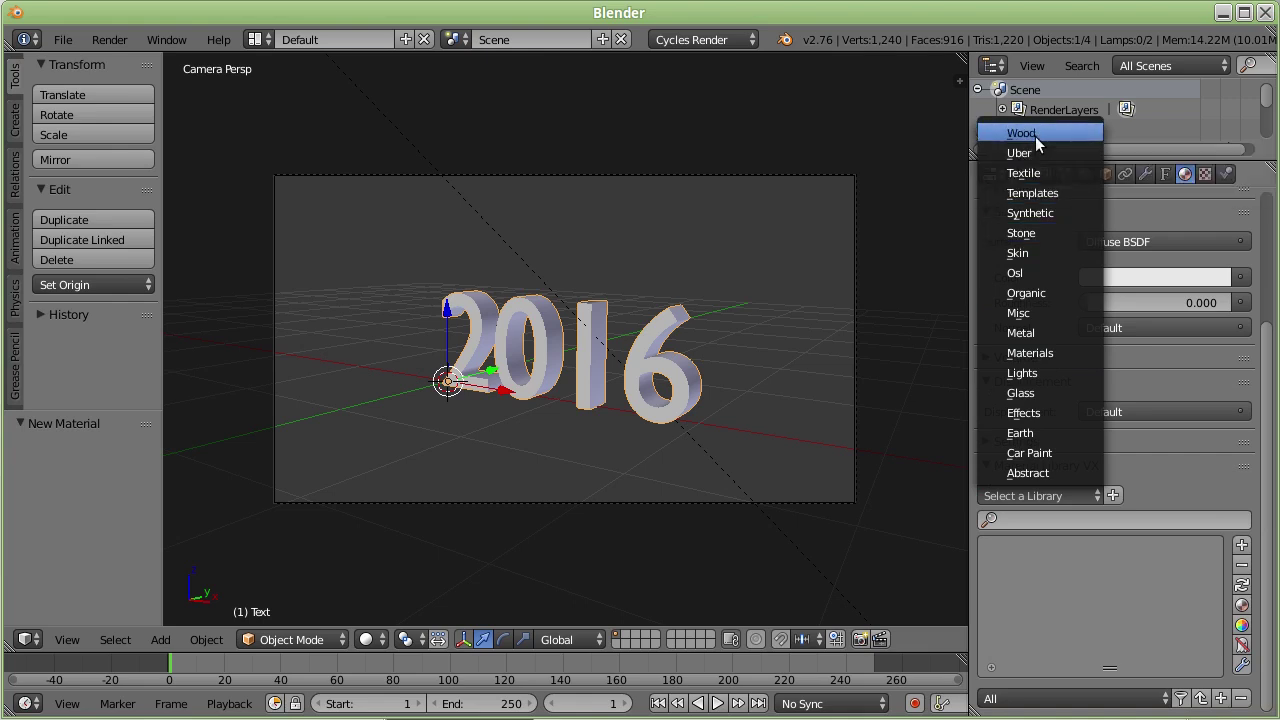
Choose the Wood library and load WO_Wood.001 onto the 2016 text
{"action": "left_click", "coordinate": [1035, 136]}
{"action": "scroll", "coordinate": [1059, 564], "scroll_direction": "down", "scroll_amount": 2}
{"action": "scroll", "coordinate": [1058, 569], "scroll_direction": "down", "scroll_amount": 2}
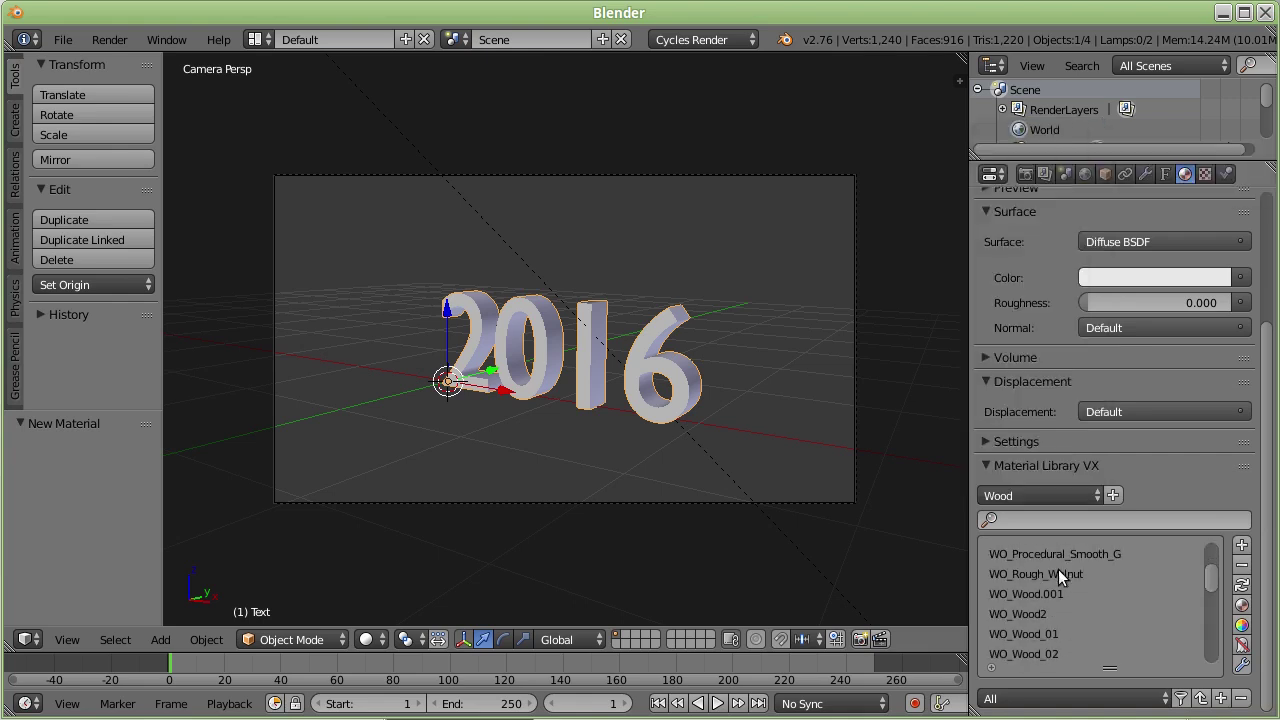
{"action": "left_click", "coordinate": [1078, 494]}
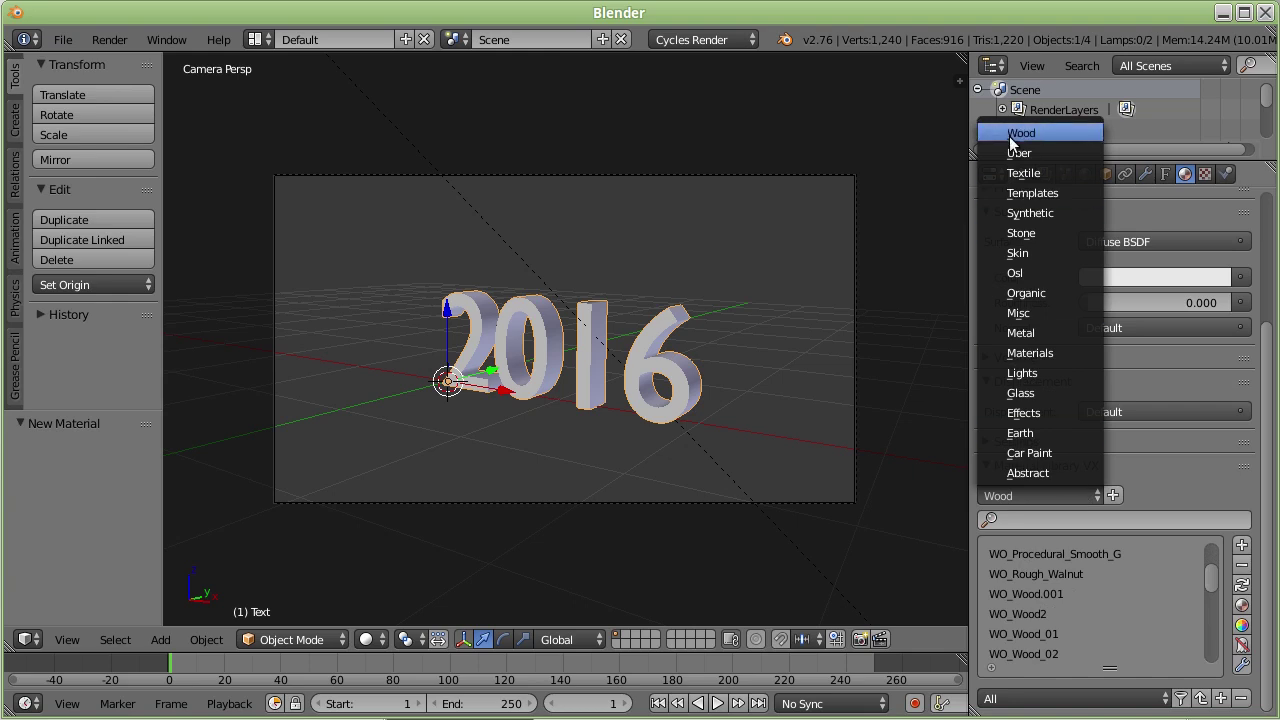
{"action": "scroll", "coordinate": [1105, 573], "scroll_direction": "down", "scroll_amount": 2}
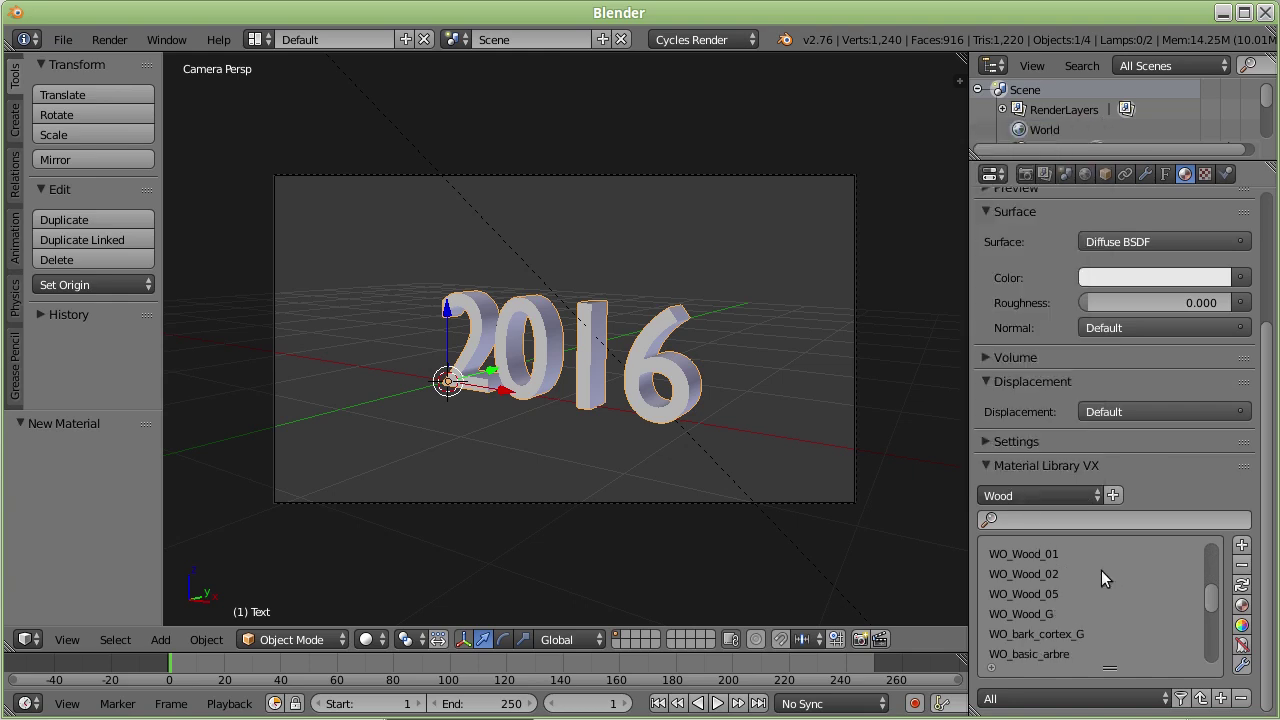
{"action": "mouse_move", "coordinate": [1215, 597]}
{"action": "left_mouse_down"}
{"action": "mouse_move", "coordinate": [1209, 647]}
{"action": "mouse_move", "coordinate": [1207, 552]}
{"action": "mouse_move", "coordinate": [1210, 580]}
{"action": "left_mouse_up"}
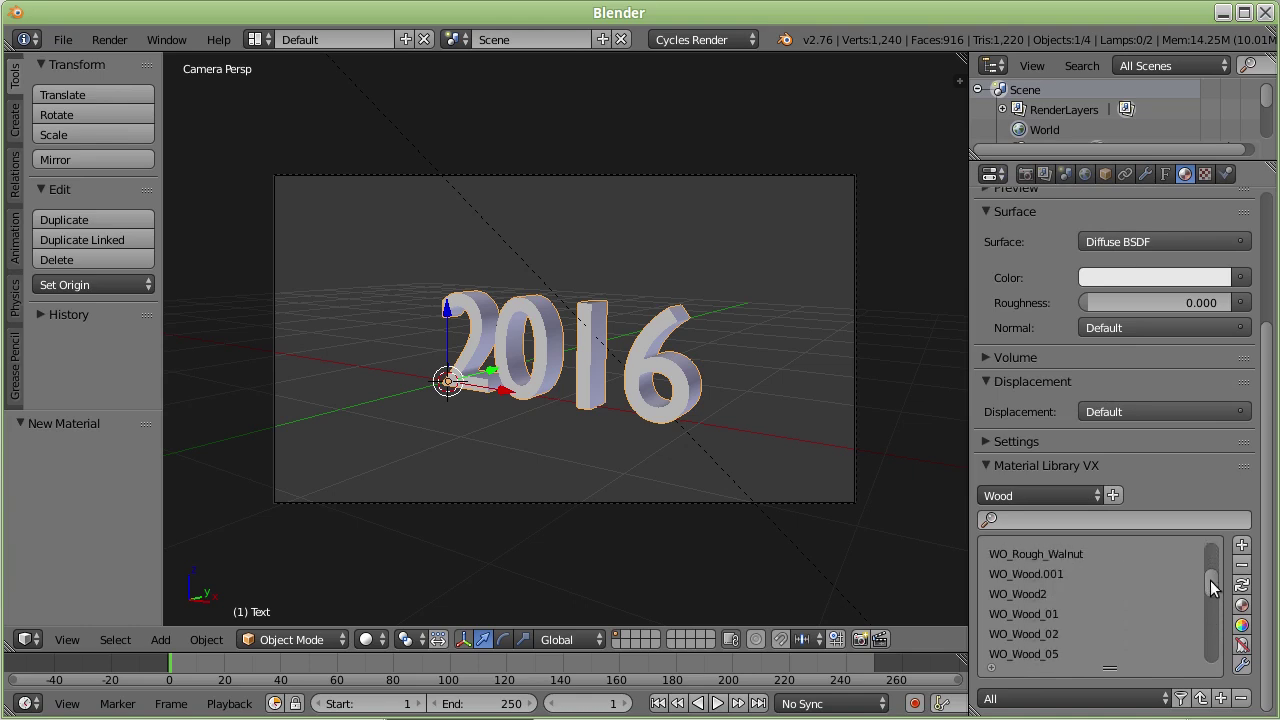
{"action": "left_click", "coordinate": [1030, 575]}
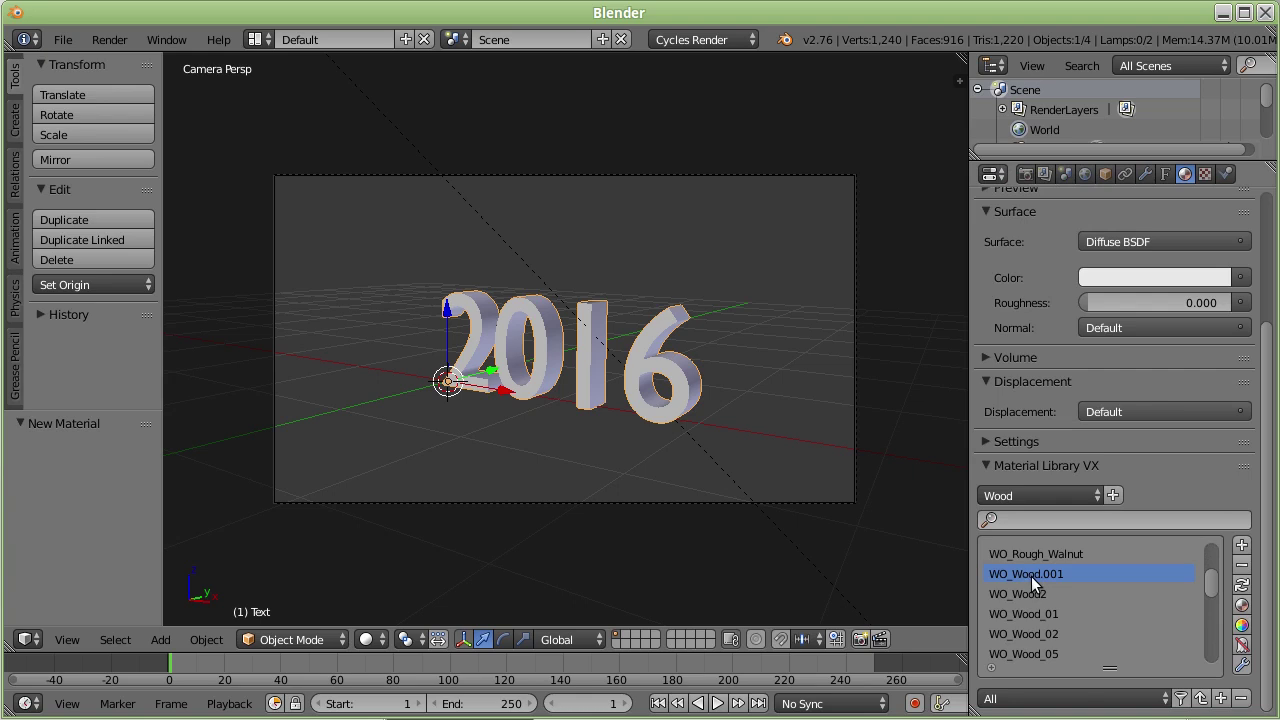
{"action": "left_click", "coordinate": [1241, 627]}
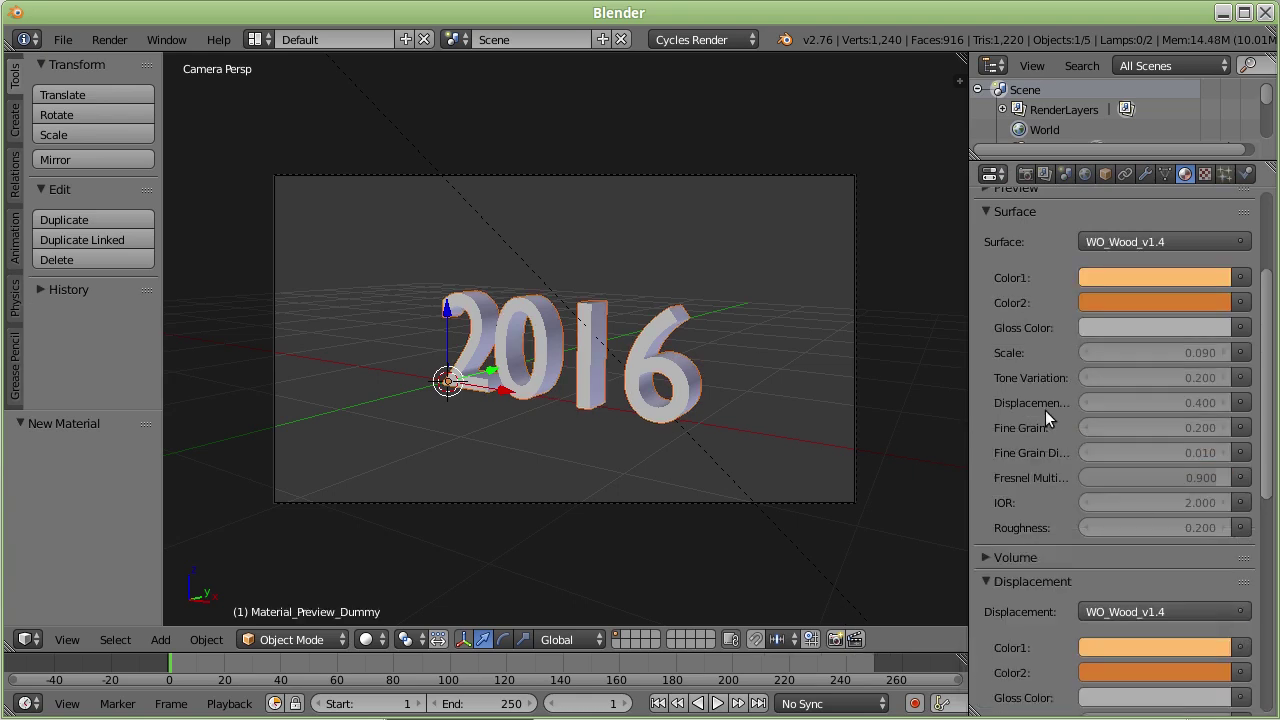
Show the WO_Wood.001 preview sphere and collapse the Surface and Displacement panels
{"action": "scroll", "coordinate": [1040, 404], "scroll_direction": "up", "scroll_amount": 5}
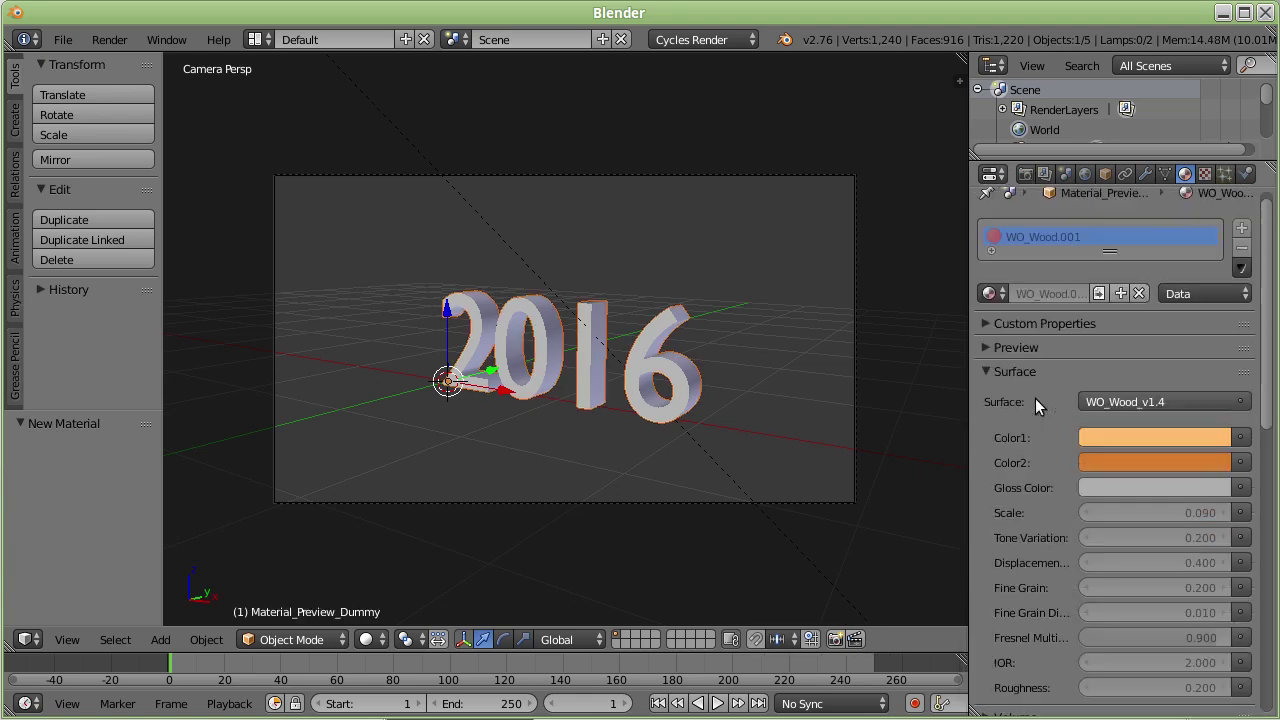
{"action": "left_click", "coordinate": [990, 360]}
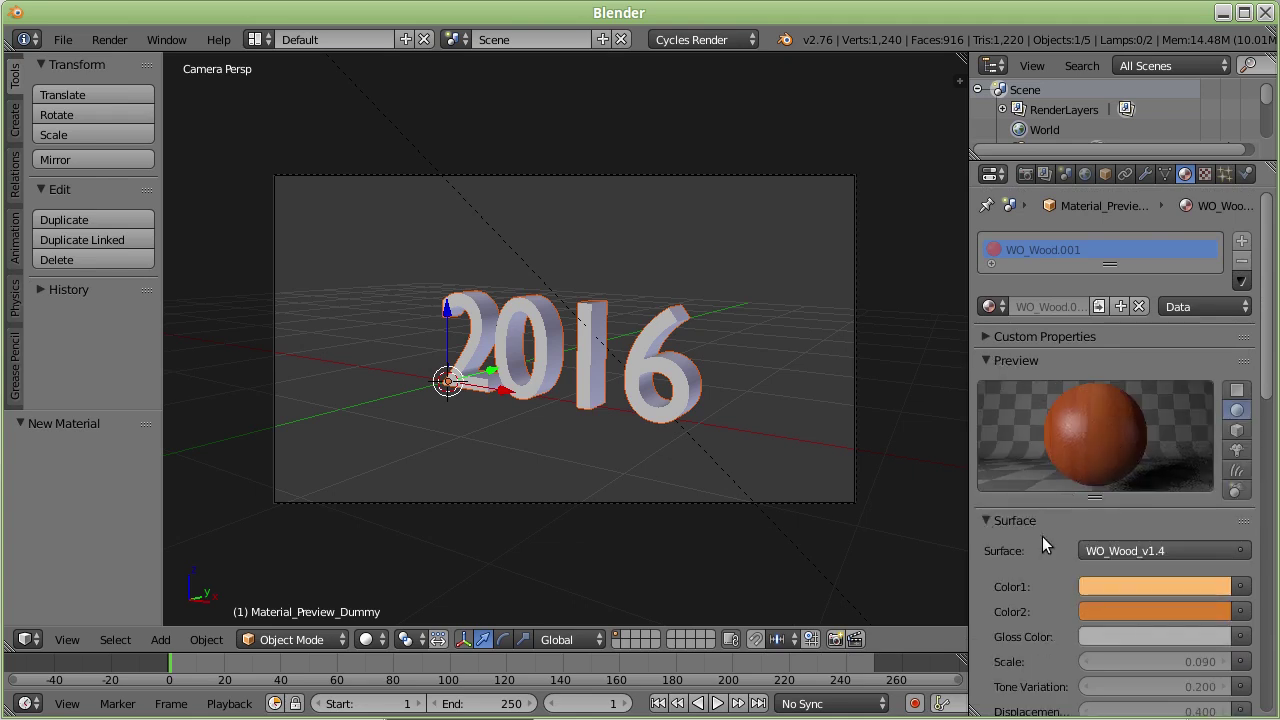
{"action": "scroll", "coordinate": [1030, 525], "scroll_direction": "down", "scroll_amount": 4}
{"action": "scroll", "coordinate": [1125, 522], "scroll_direction": "down", "scroll_amount": 5}
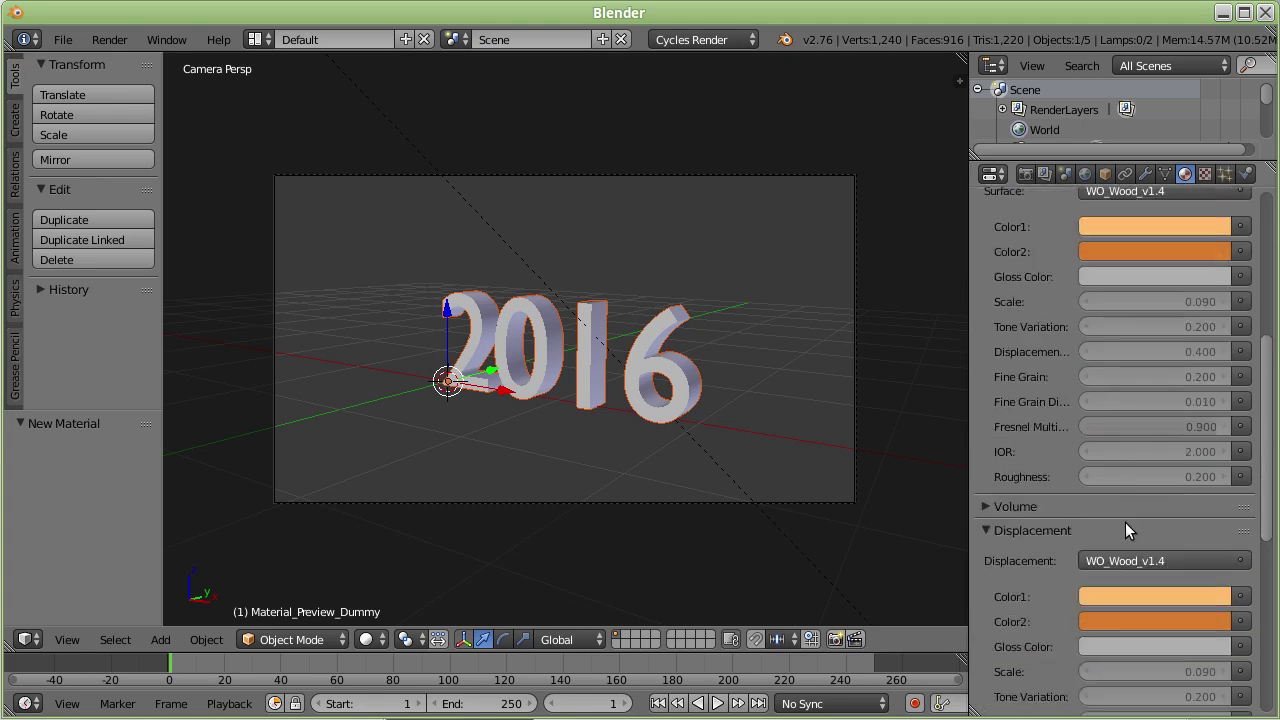
{"action": "scroll", "coordinate": [1125, 522], "scroll_direction": "down", "scroll_amount": 5}
{"action": "scroll", "coordinate": [1123, 523], "scroll_direction": "down", "scroll_amount": 5}
{"action": "scroll", "coordinate": [1120, 523], "scroll_direction": "up", "scroll_amount": 8}
{"action": "scroll", "coordinate": [1120, 523], "scroll_direction": "up", "scroll_amount": 4}
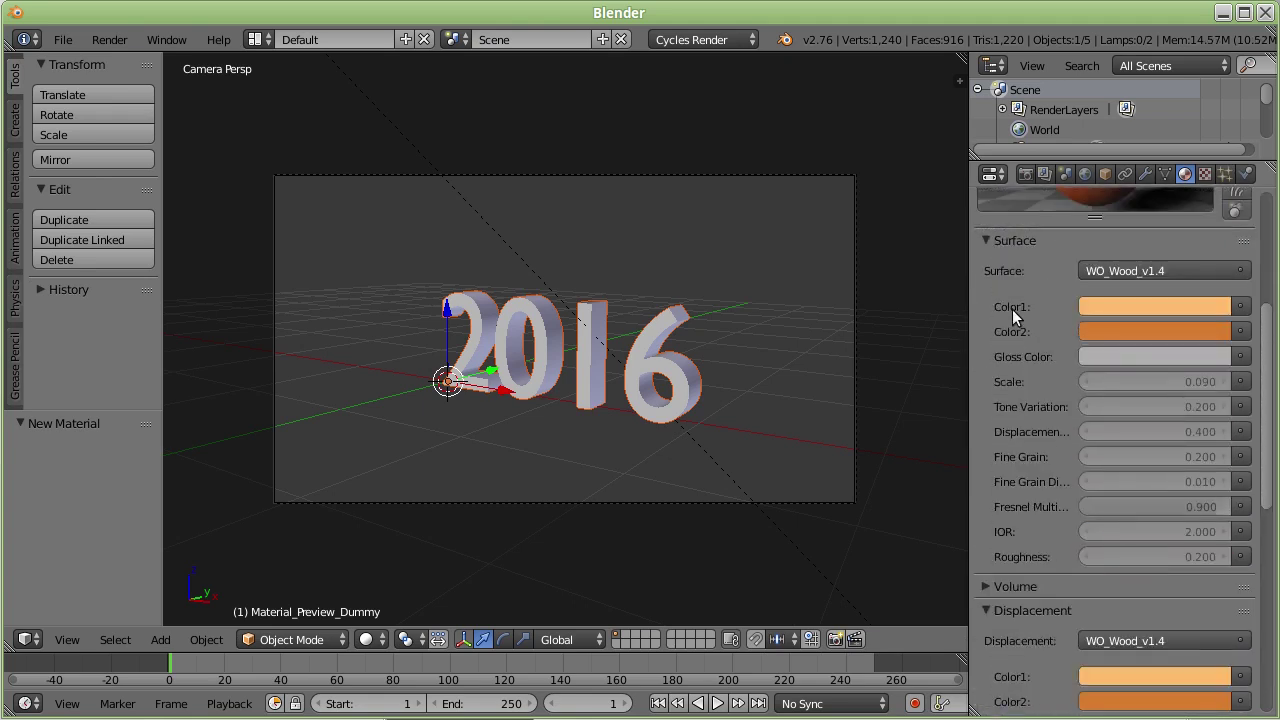
{"action": "left_click", "coordinate": [987, 241]}
{"action": "left_click", "coordinate": [986, 289]}
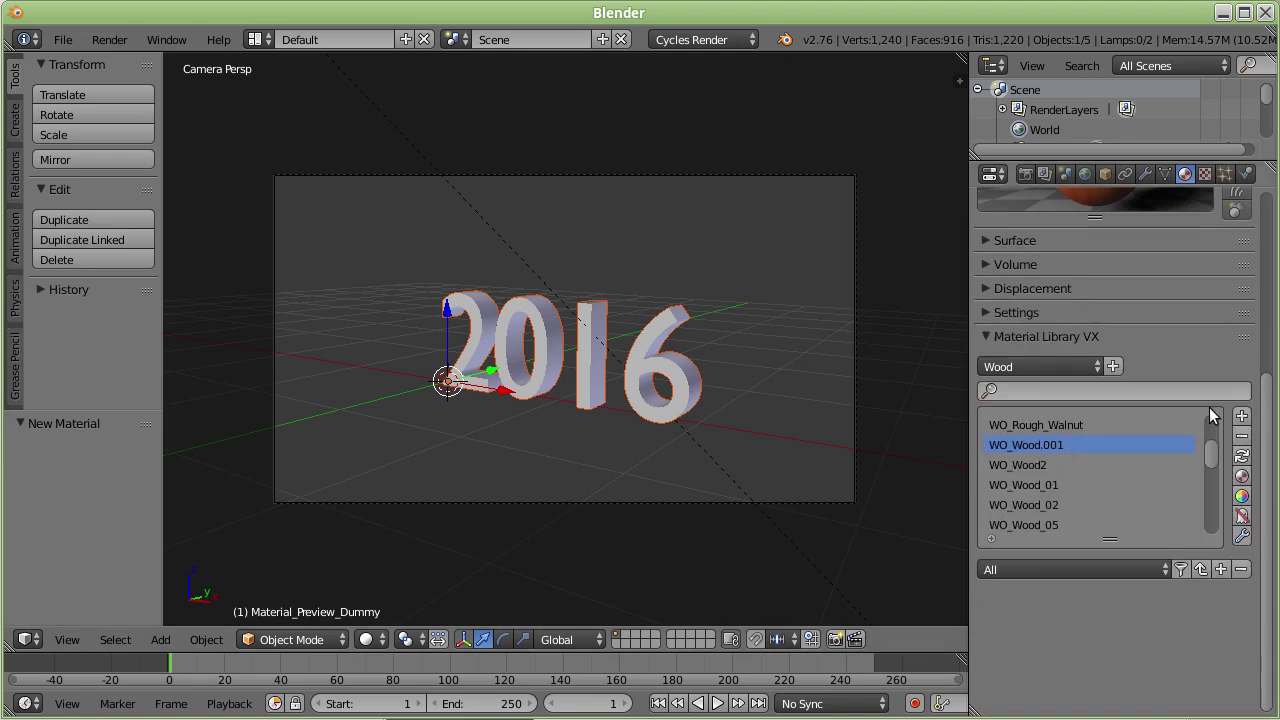
Apply WO_Wood.001 to the 2016 text and render it in Cycles as orange wood
{"action": "left_click", "coordinate": [1242, 477]}
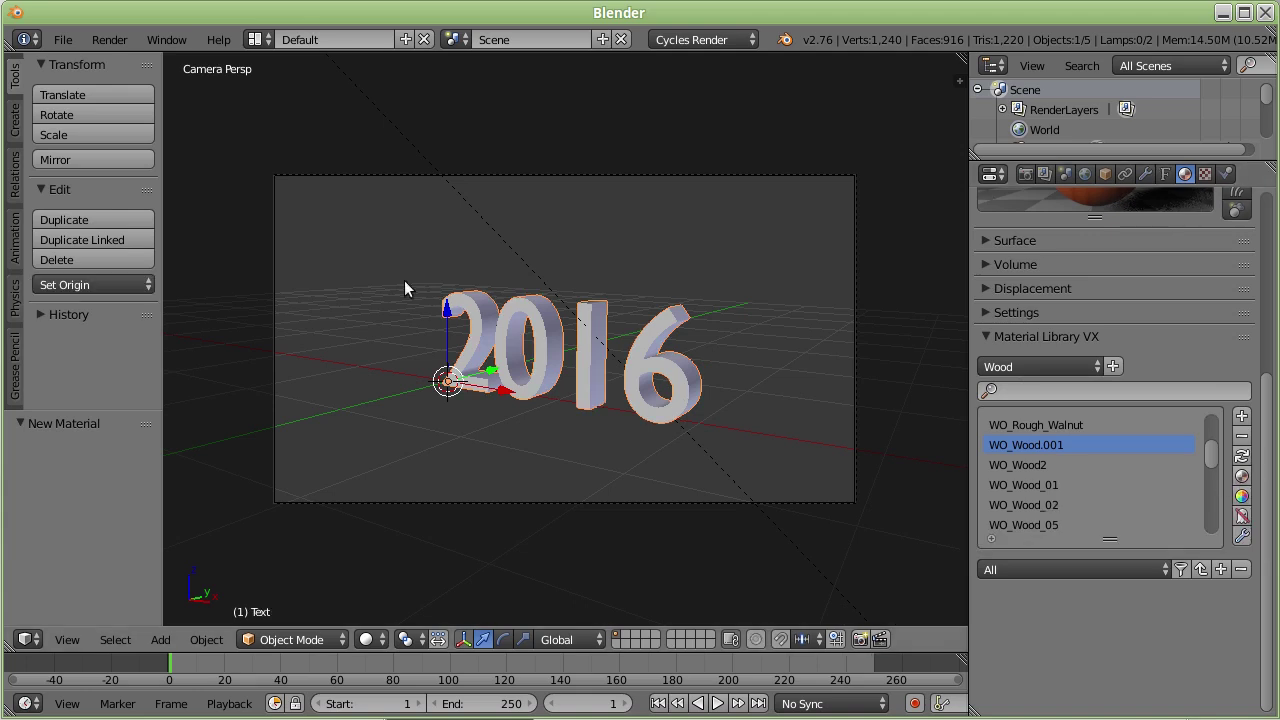
{"action": "key", "text": "F12"}
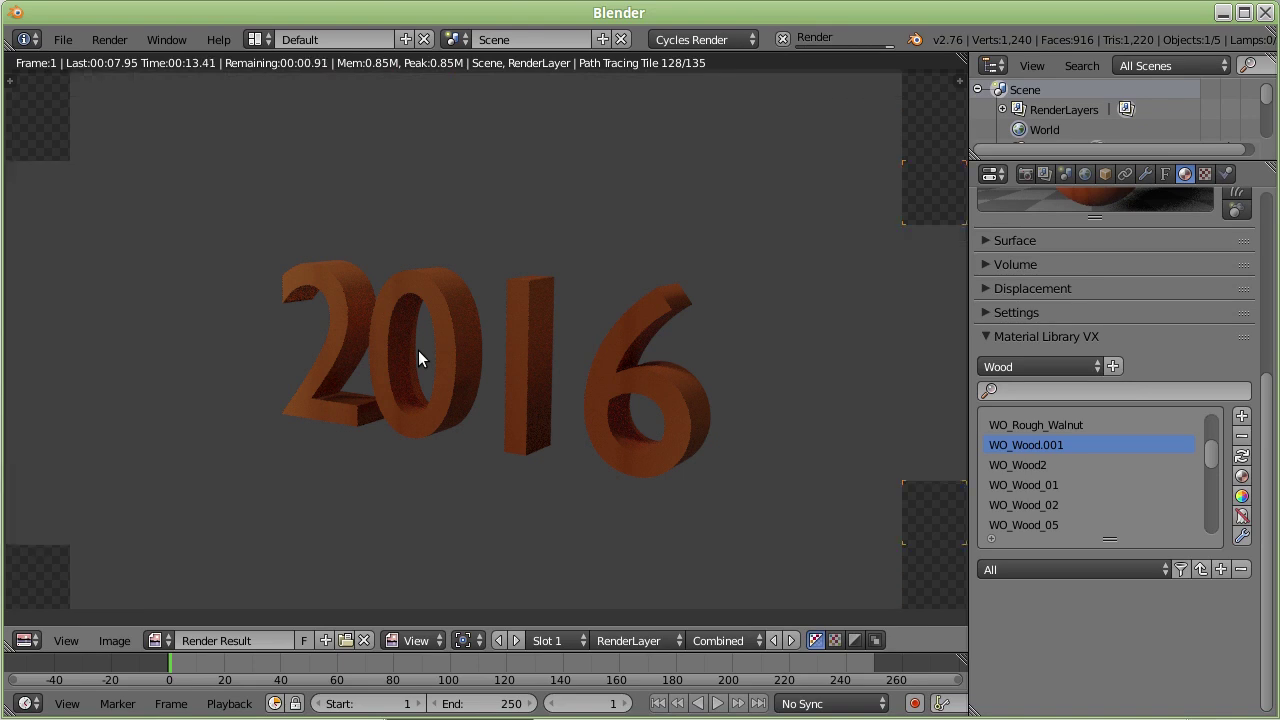
{"action": "key", "text": "Escape"}
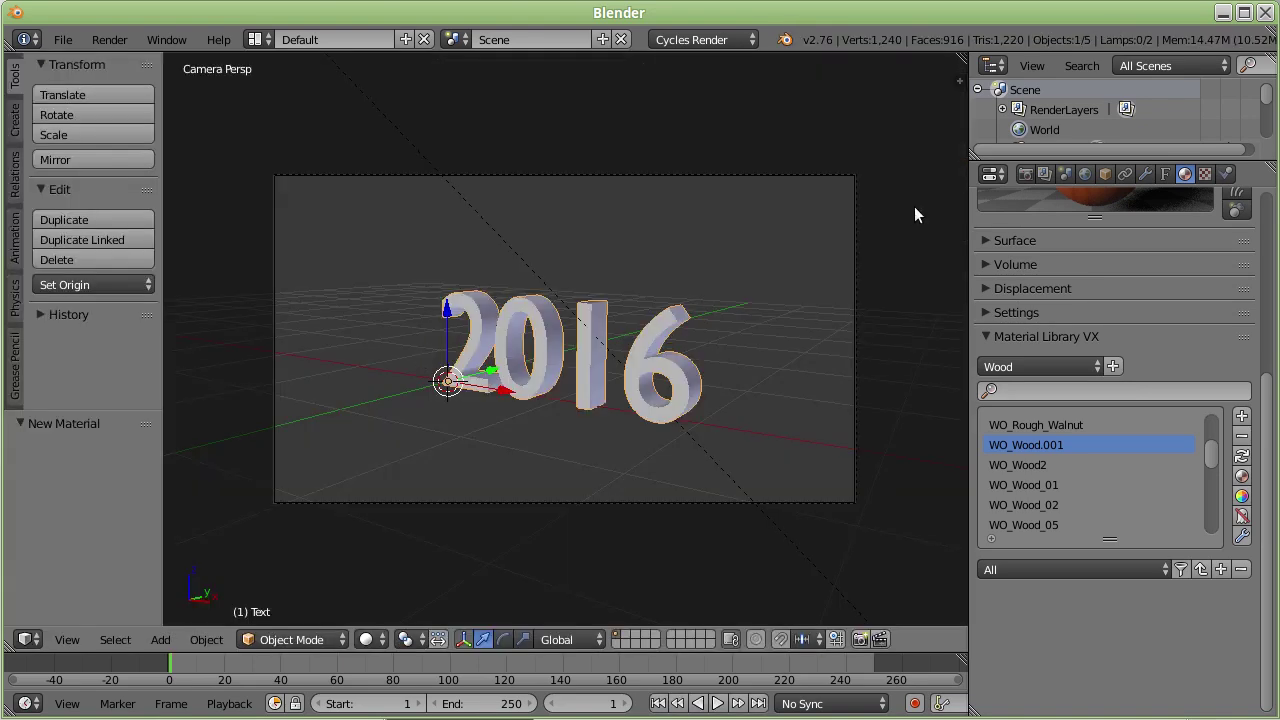
{"action": "scroll", "coordinate": [1117, 302], "scroll_direction": "up", "scroll_amount": 3}
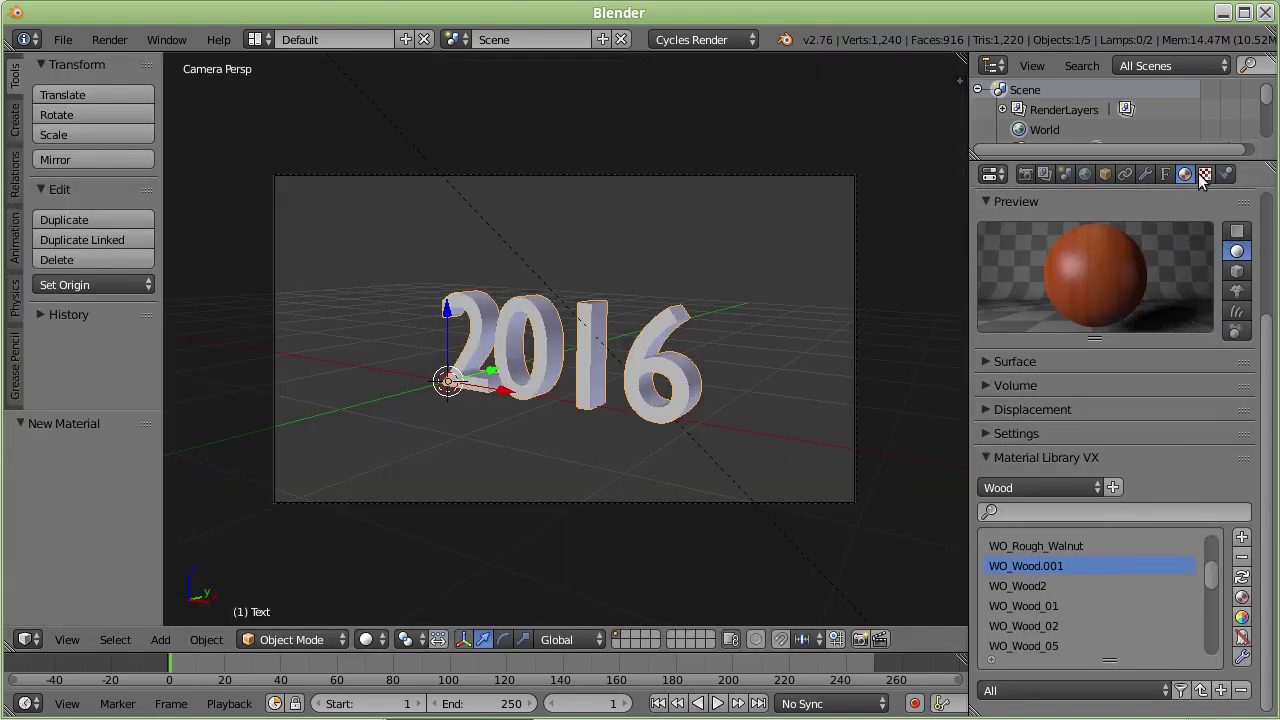
Feed Wave Texture.004 Generated texture coordinates, then re-render the wooden 2016 text
{"action": "left_click", "coordinate": [1203, 174]}
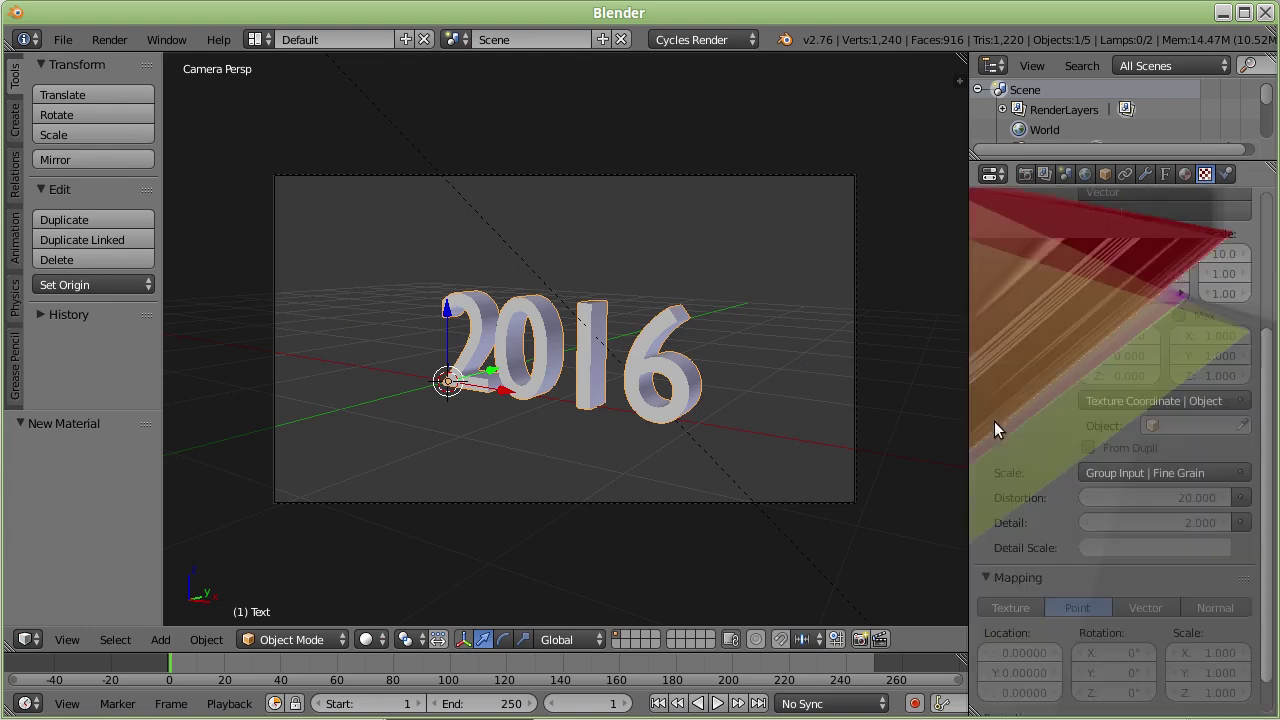
{"action": "scroll", "coordinate": [1100, 400], "scroll_direction": "up", "scroll_amount": 5}
{"action": "left_click", "coordinate": [1107, 283]}
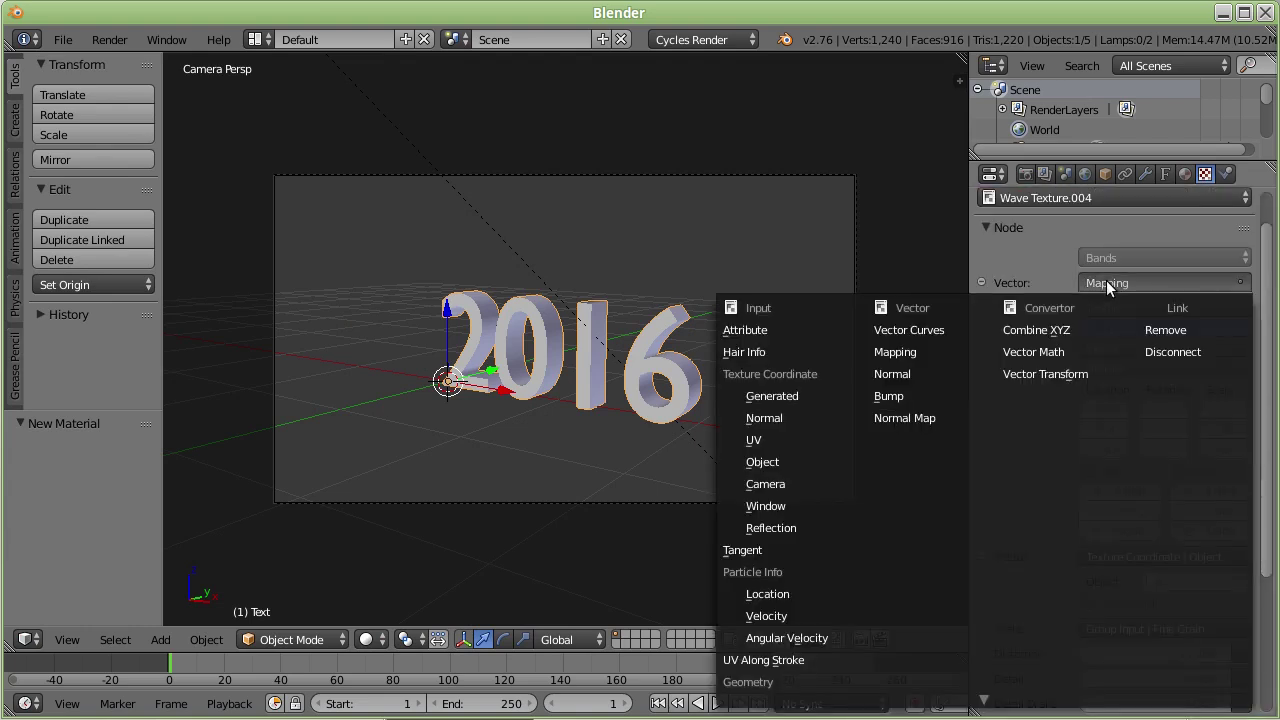
{"action": "left_click", "coordinate": [770, 396]}
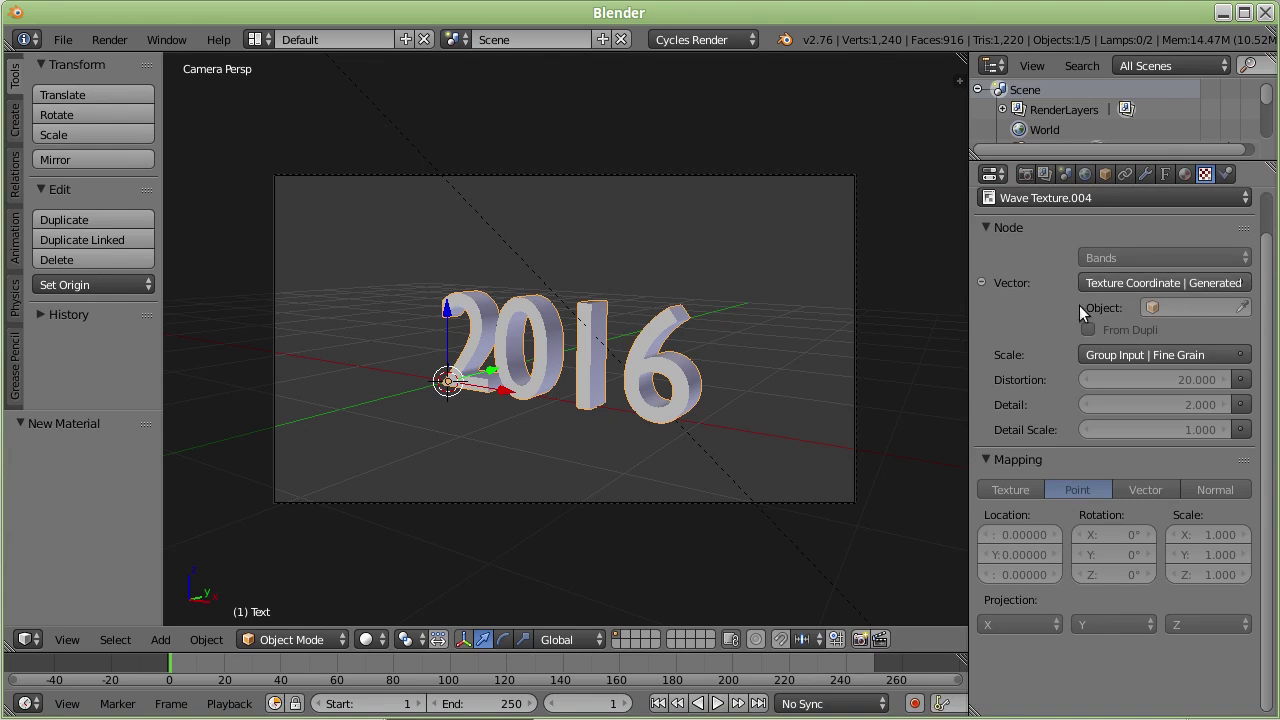
{"action": "key", "text": "F12"}
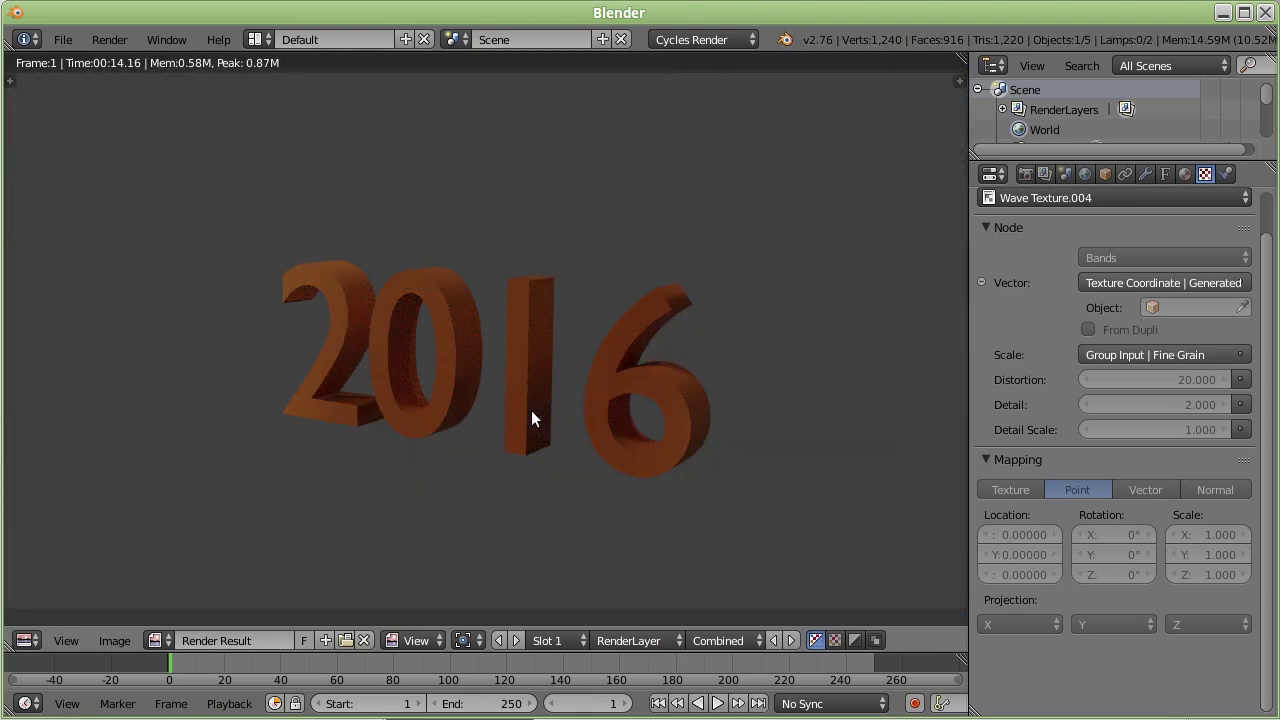
{"action": "key", "text": "Escape"}
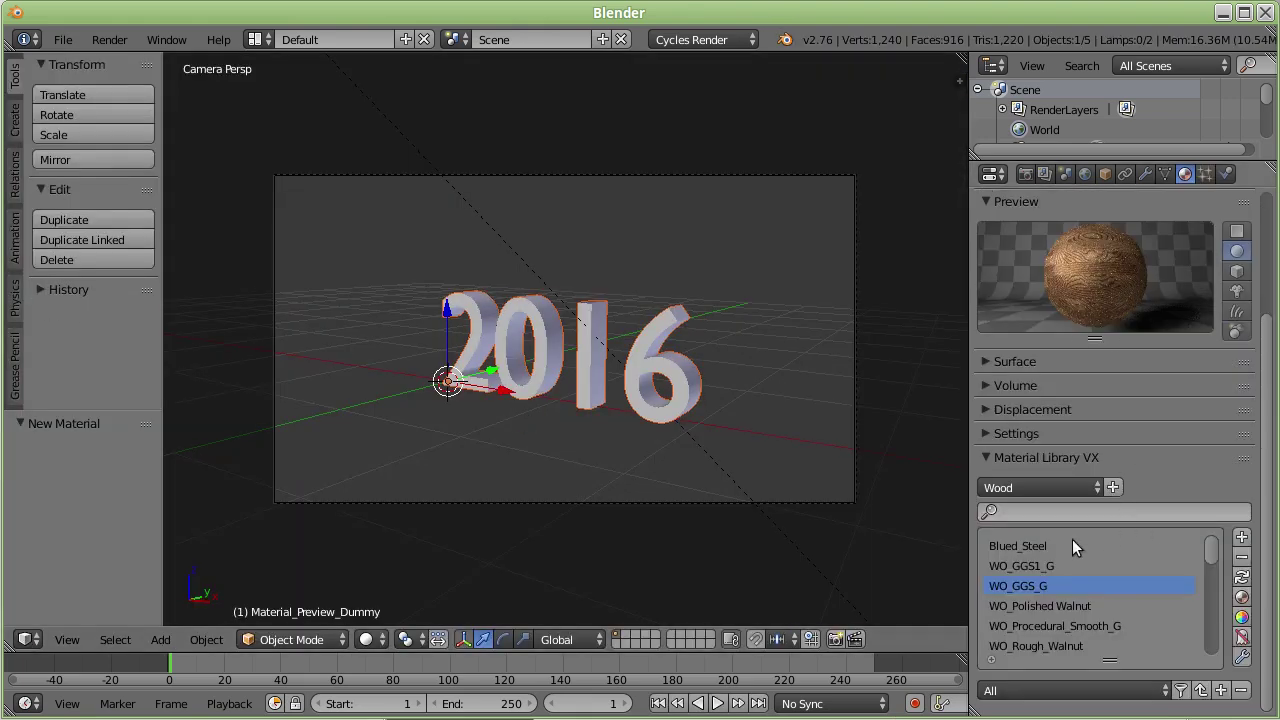
Apply WO_GGS_G to the 2016 text and check its dark striped grain in a render
{"action": "left_click", "coordinate": [1240, 597]}
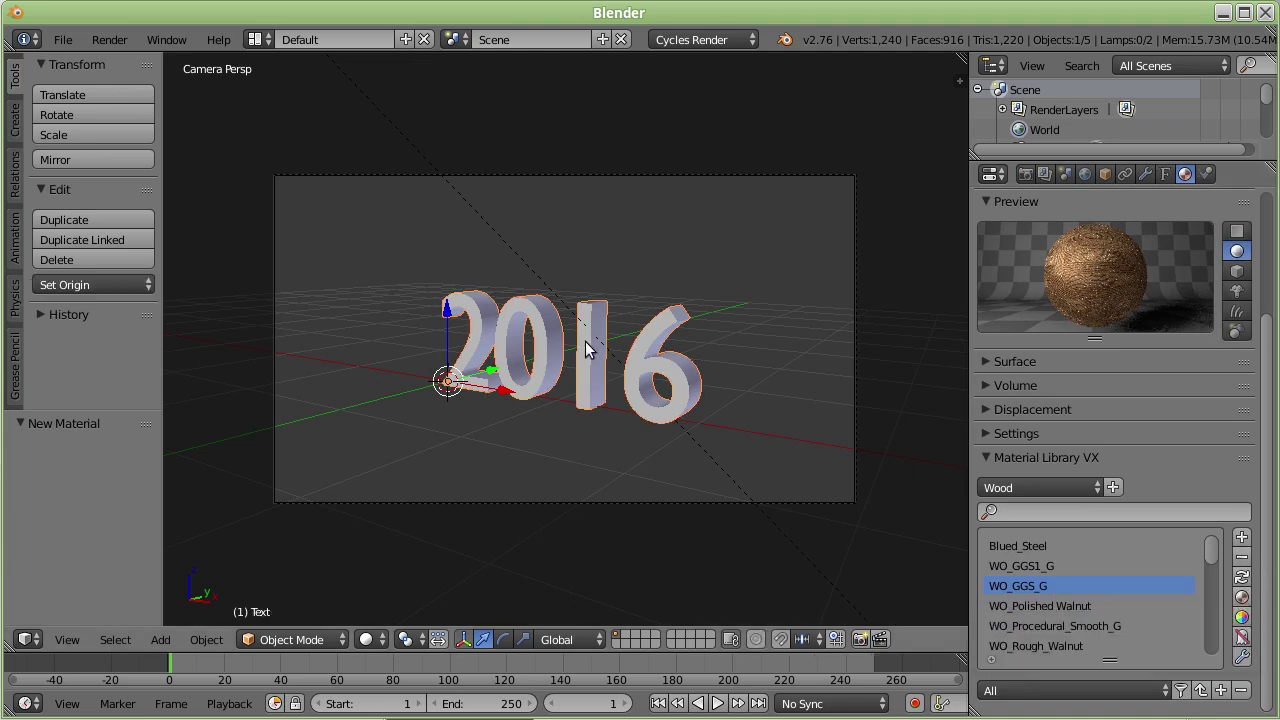
{"action": "key", "text": "F12"}
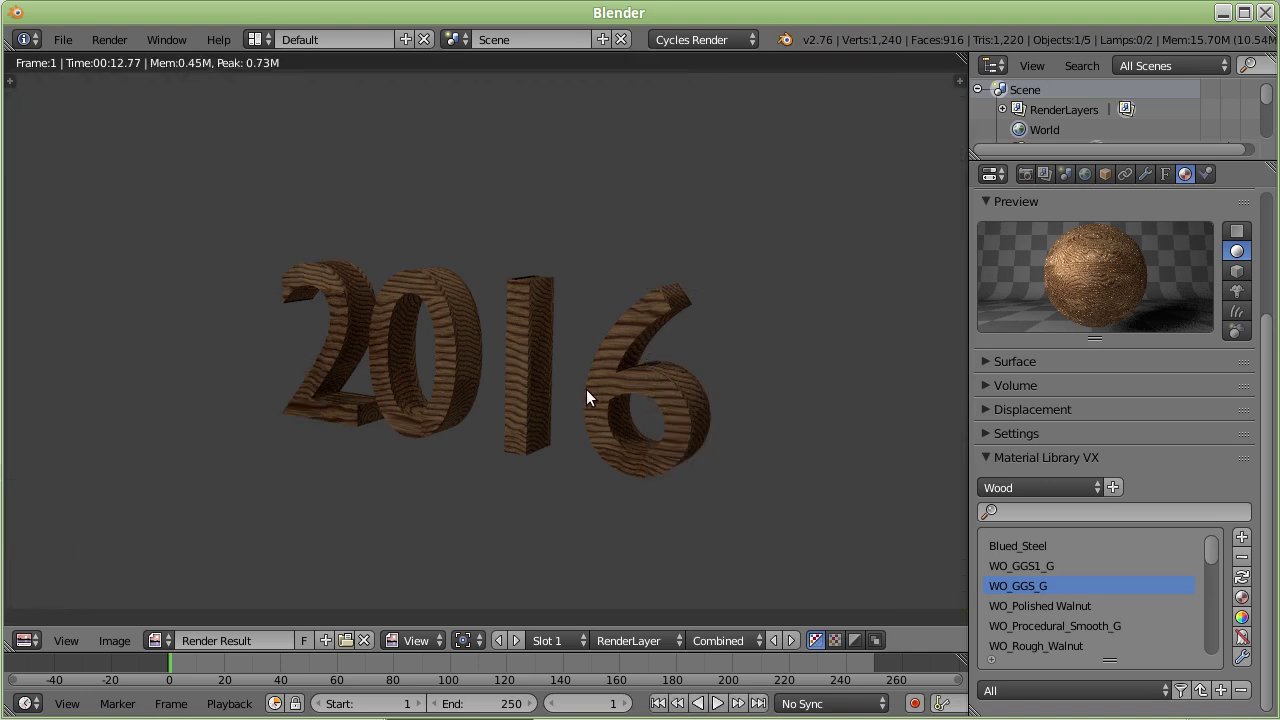
{"action": "key", "text": "Escape"}
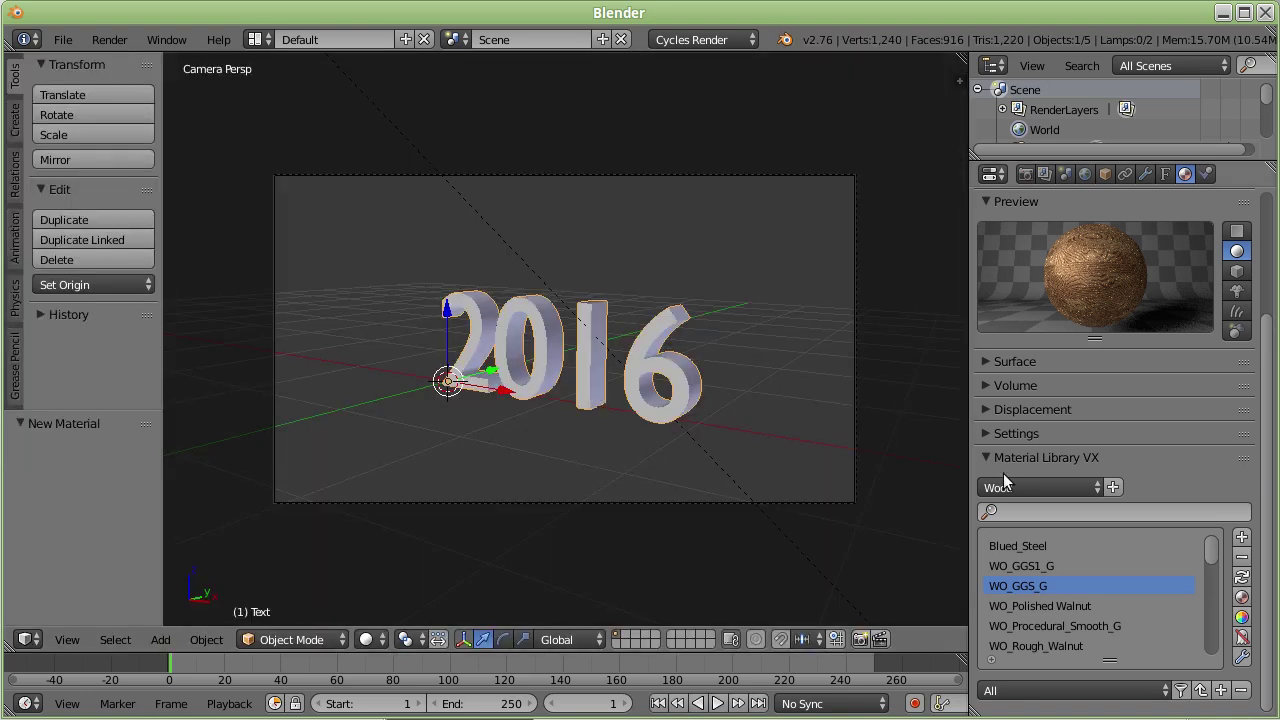
Apply the Car Paint library's CP_PaintFinish_Mettalic to the text and test-render it
{"action": "left_click", "coordinate": [1013, 485]}
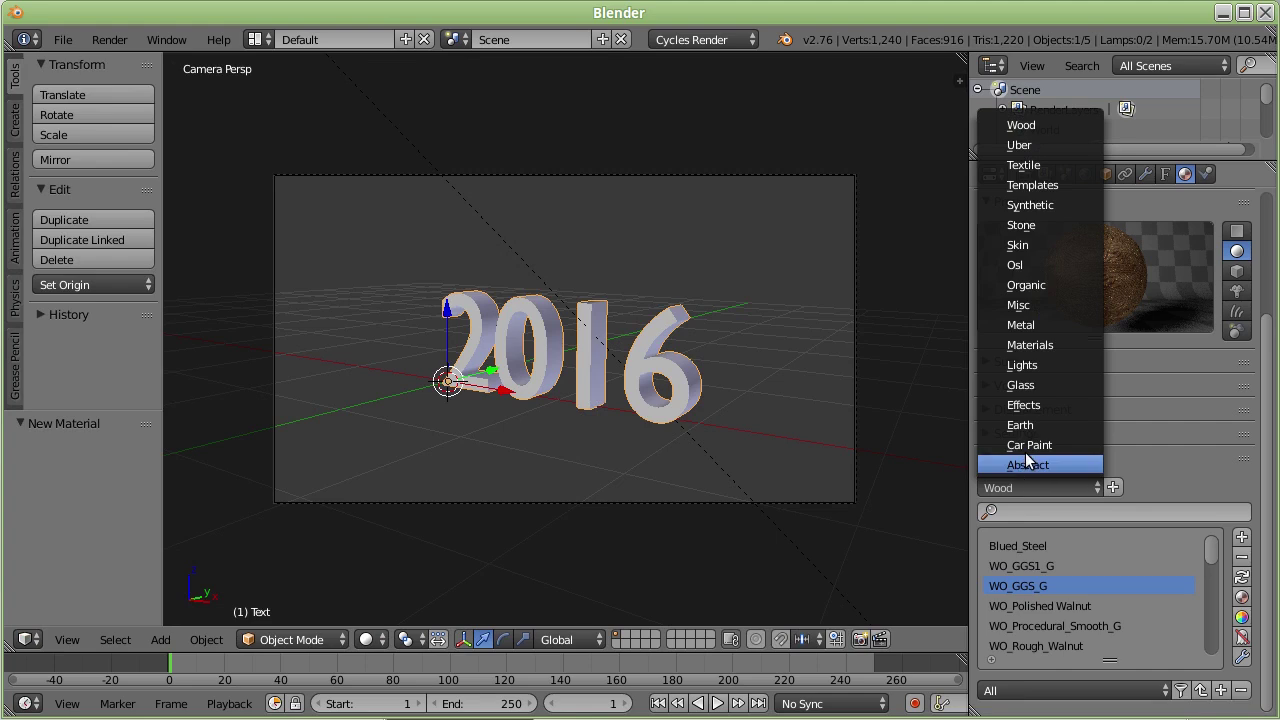
{"action": "left_click", "coordinate": [1049, 444]}
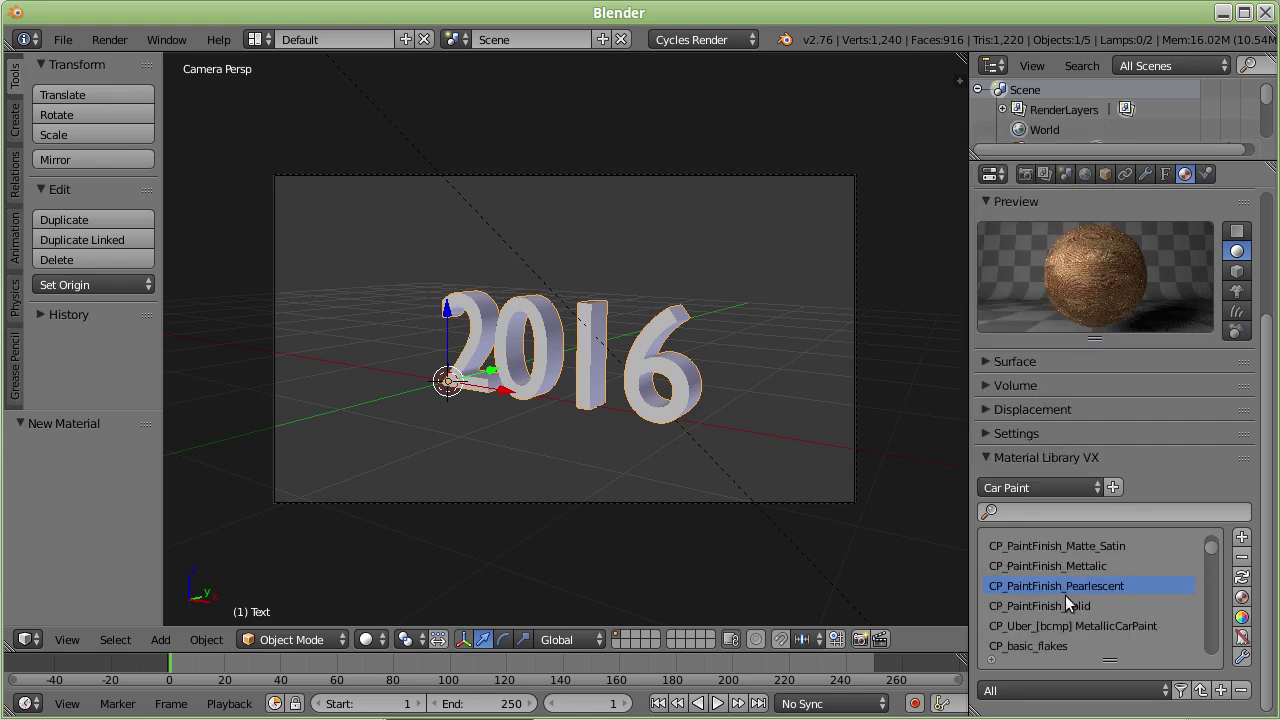
{"action": "left_click", "coordinate": [1102, 565]}
{"action": "left_click", "coordinate": [1240, 617]}
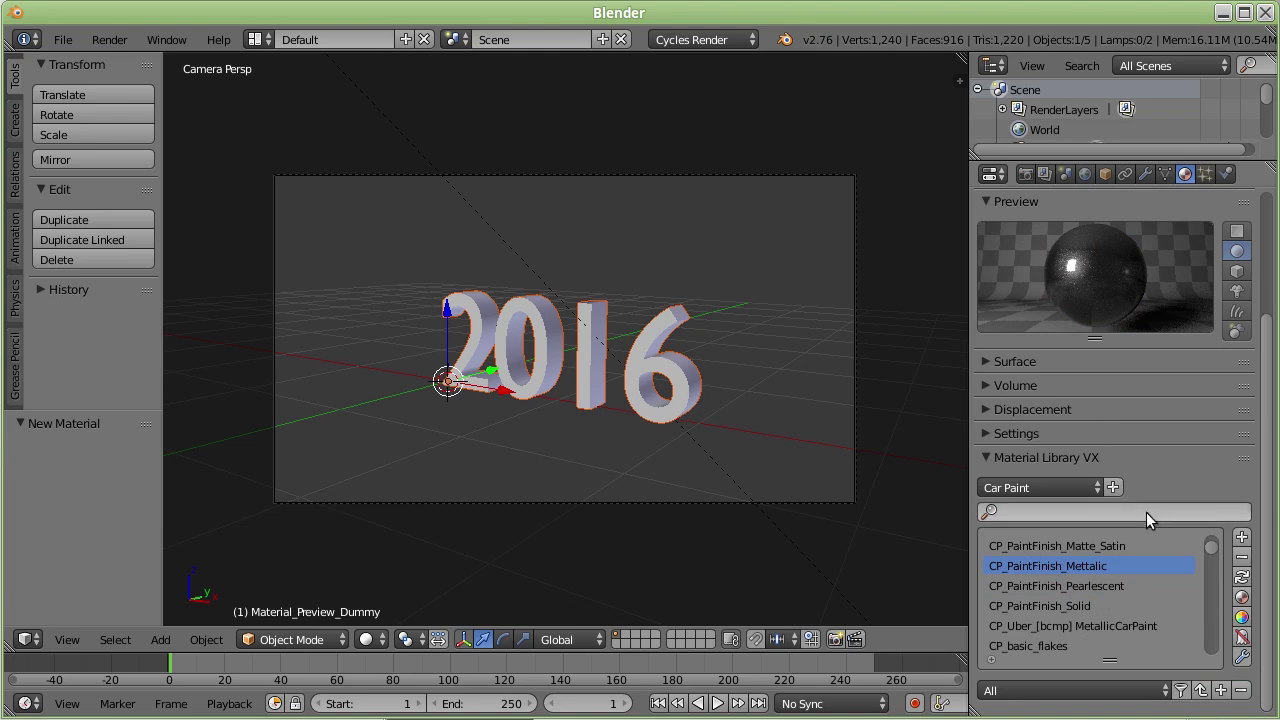
{"action": "left_click", "coordinate": [1241, 597]}
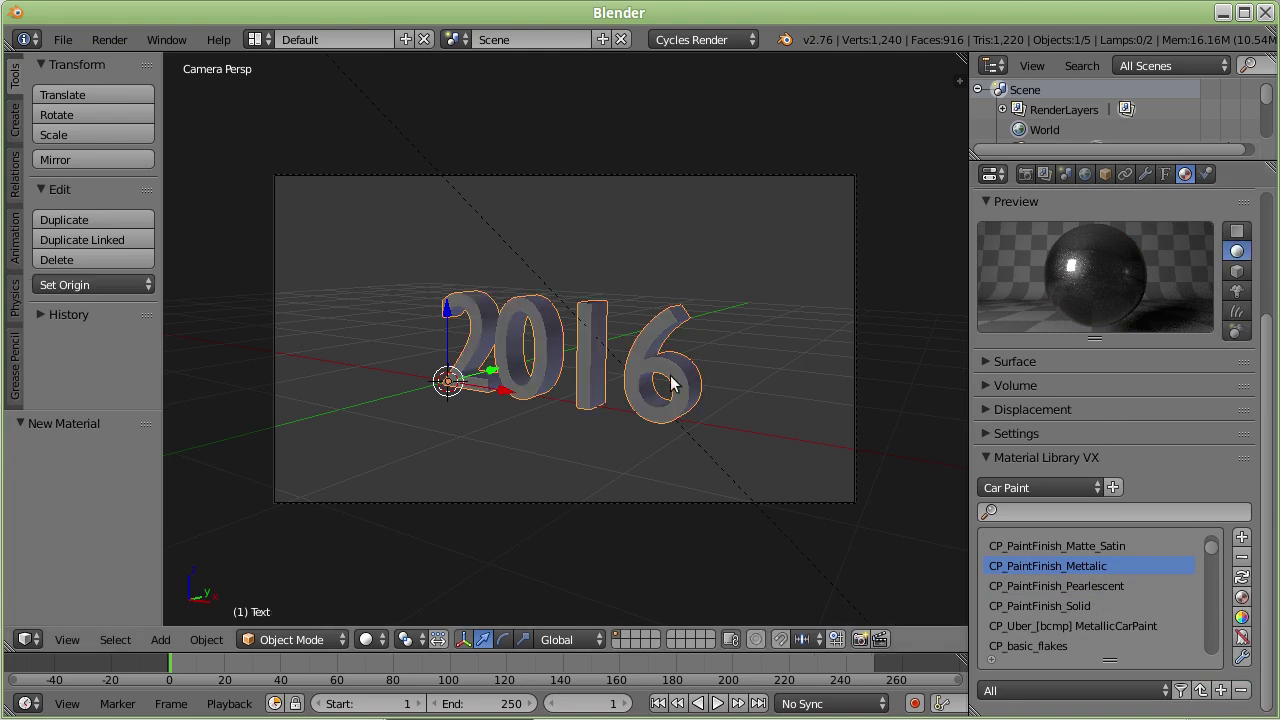
{"action": "key", "text": "F12"}
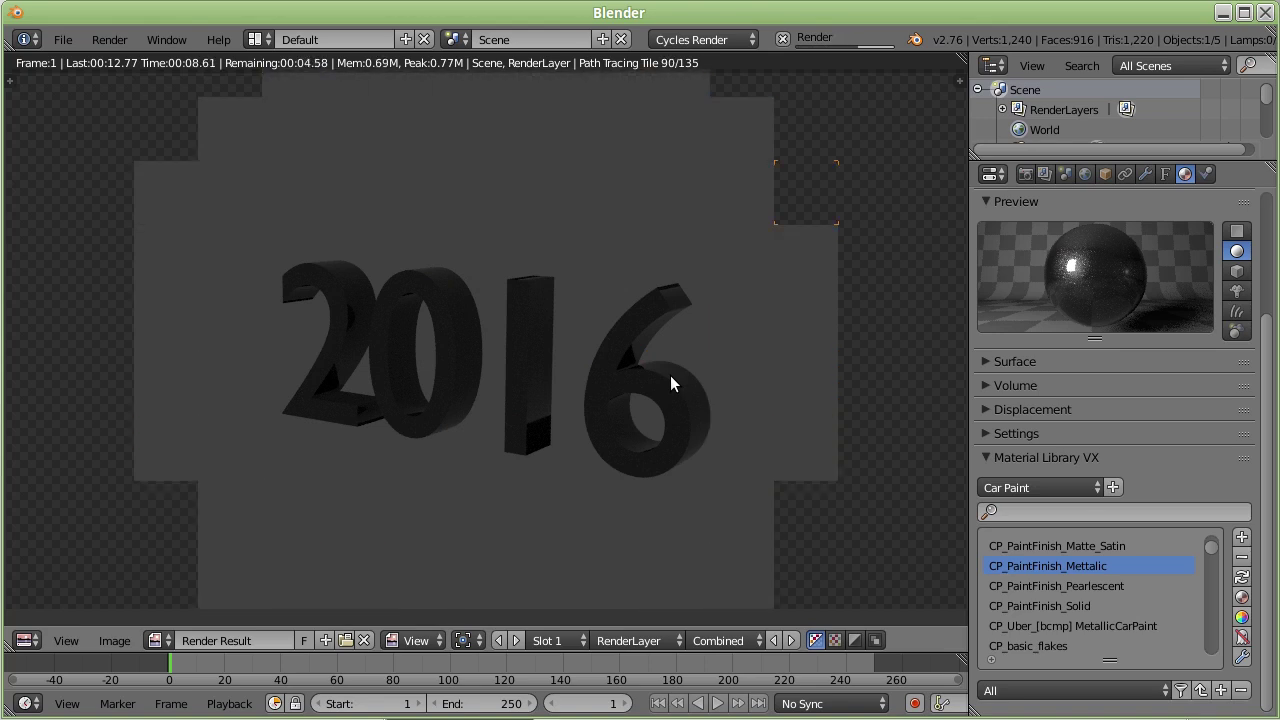
{"action": "key", "text": "Escape"}
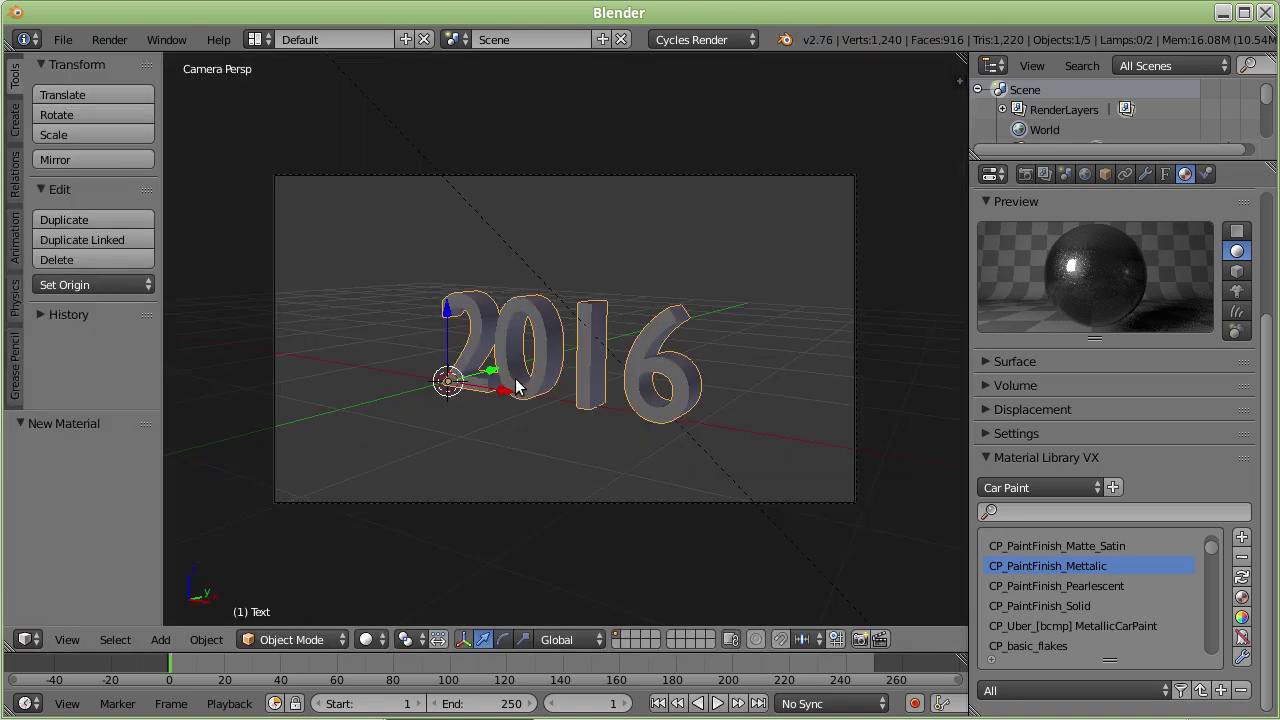
Turn on world nodes, keep a Background shader, drive its Color with Sky Texture, and render
{"action": "left_click", "coordinate": [1084, 176]}
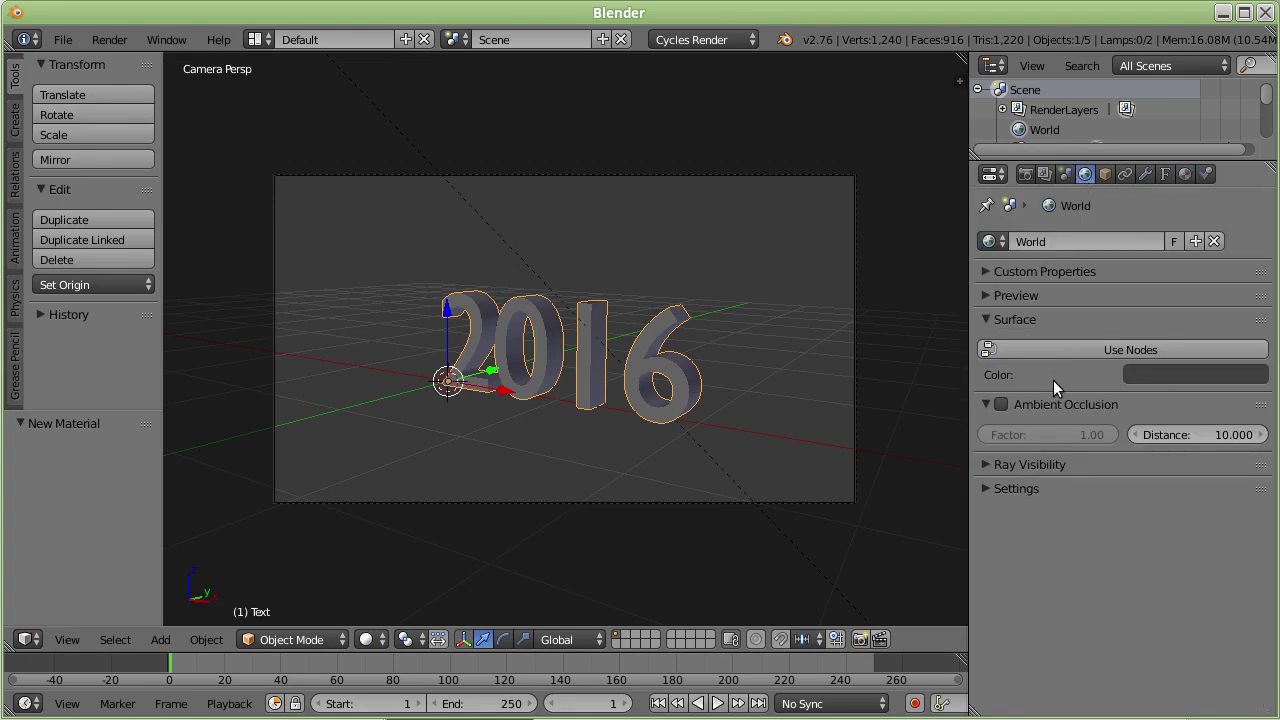
{"action": "left_click", "coordinate": [1116, 351]}
{"action": "left_click", "coordinate": [1141, 486]}
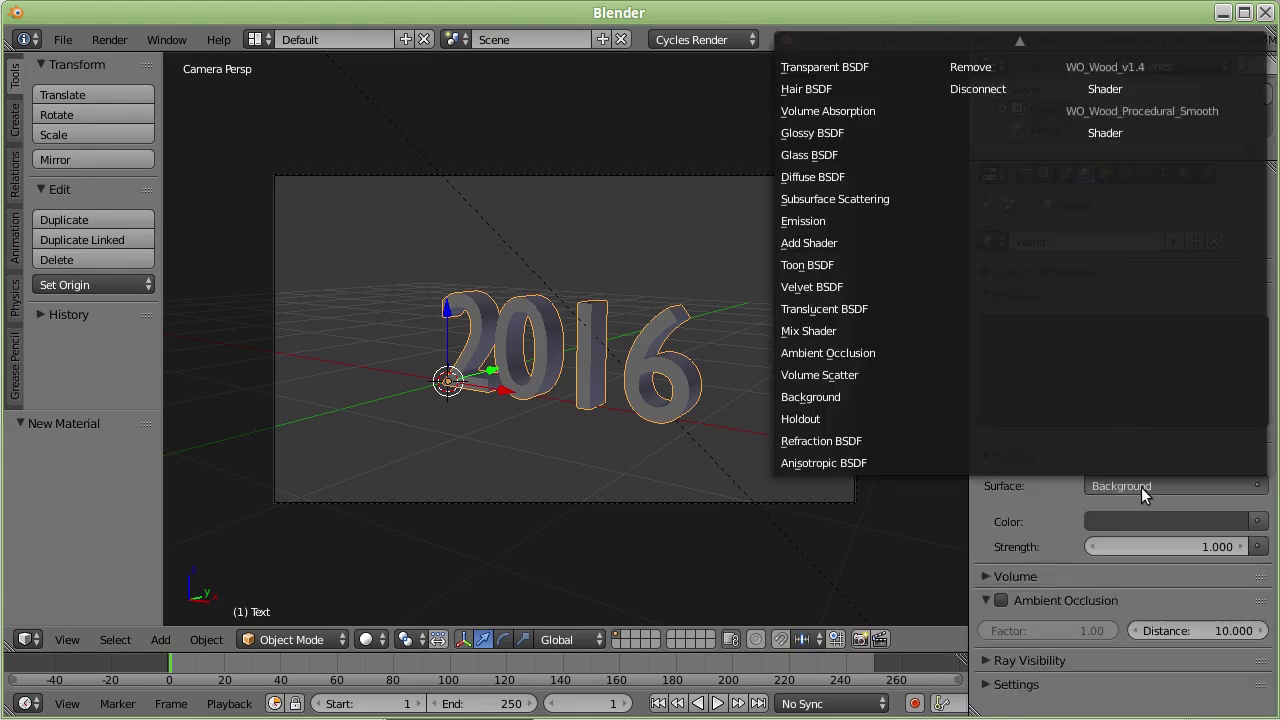
{"action": "left_click", "coordinate": [849, 392]}
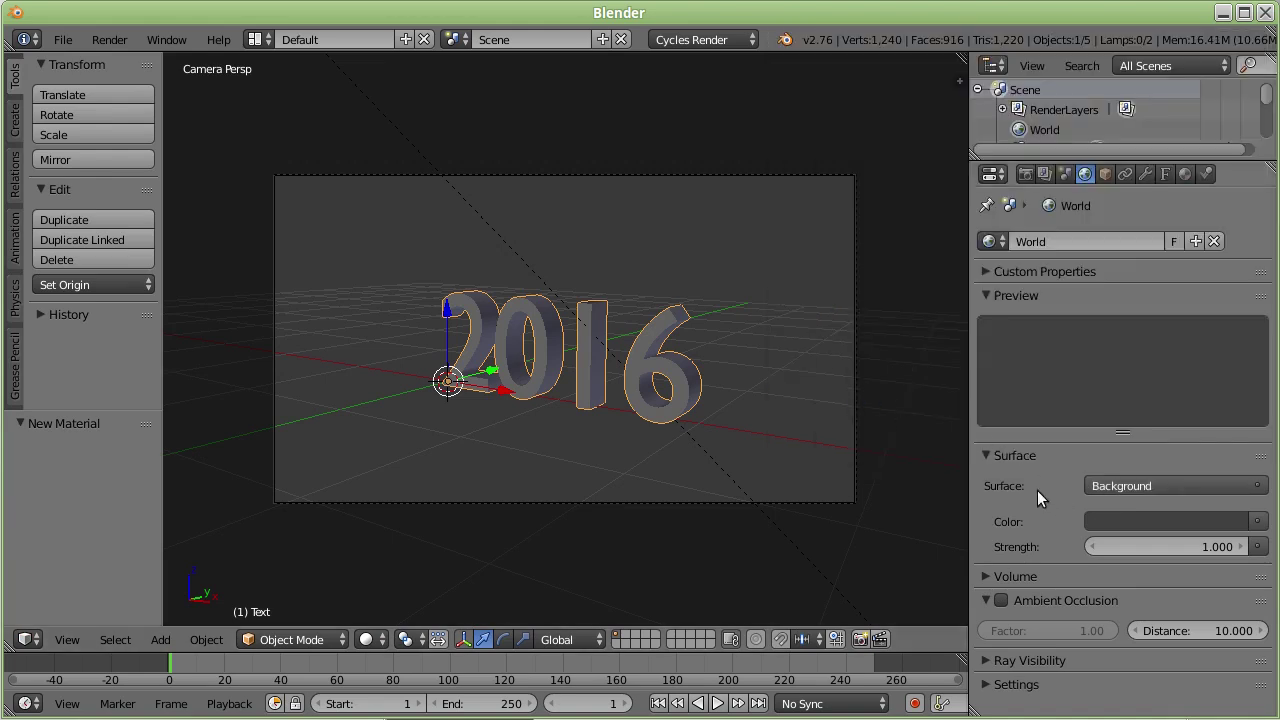
{"action": "left_click", "coordinate": [1258, 521]}
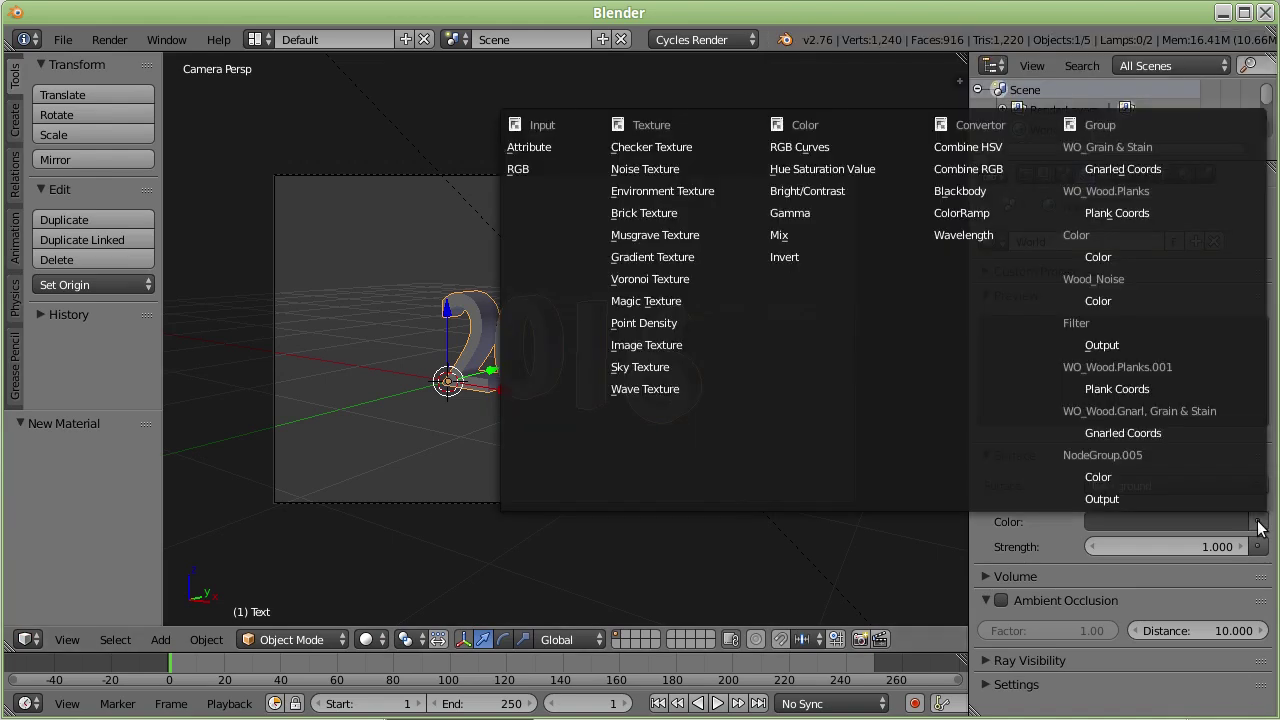
{"action": "left_click", "coordinate": [648, 363]}
{"action": "scroll", "coordinate": [1030, 540], "scroll_direction": "down", "scroll_amount": 3}
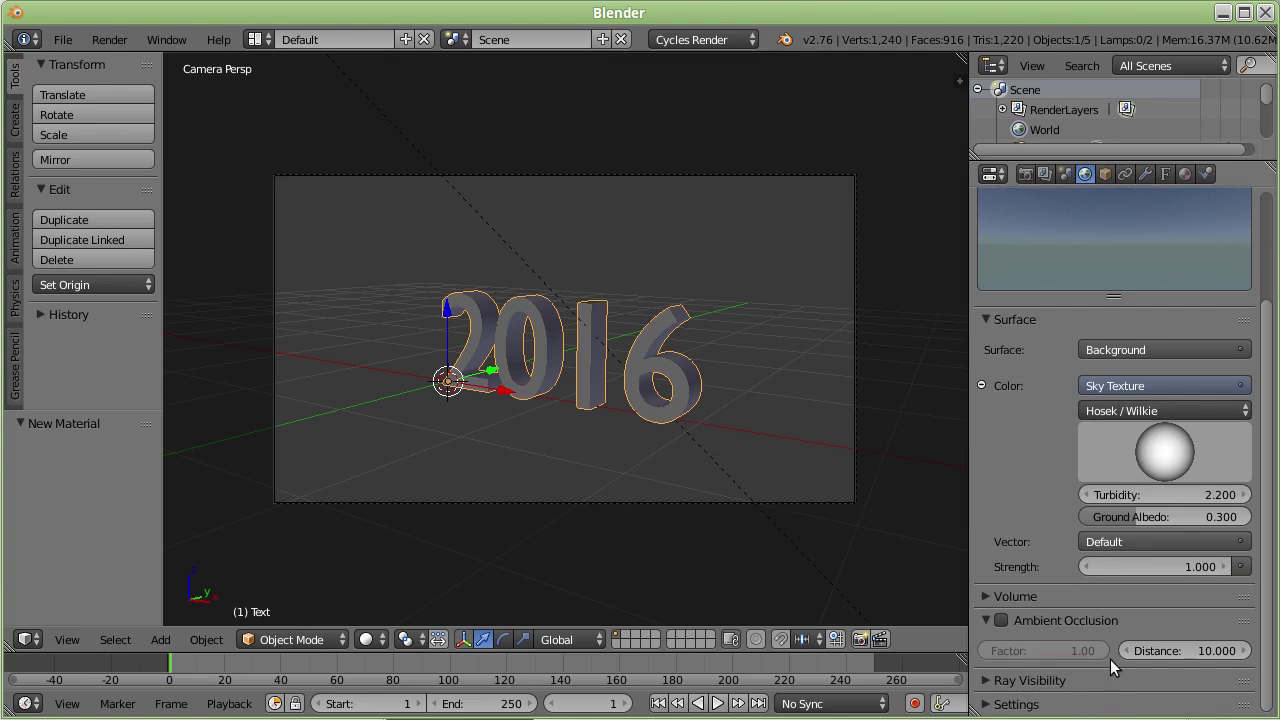
{"action": "scroll", "coordinate": [1070, 585], "scroll_direction": "up", "scroll_amount": 3}
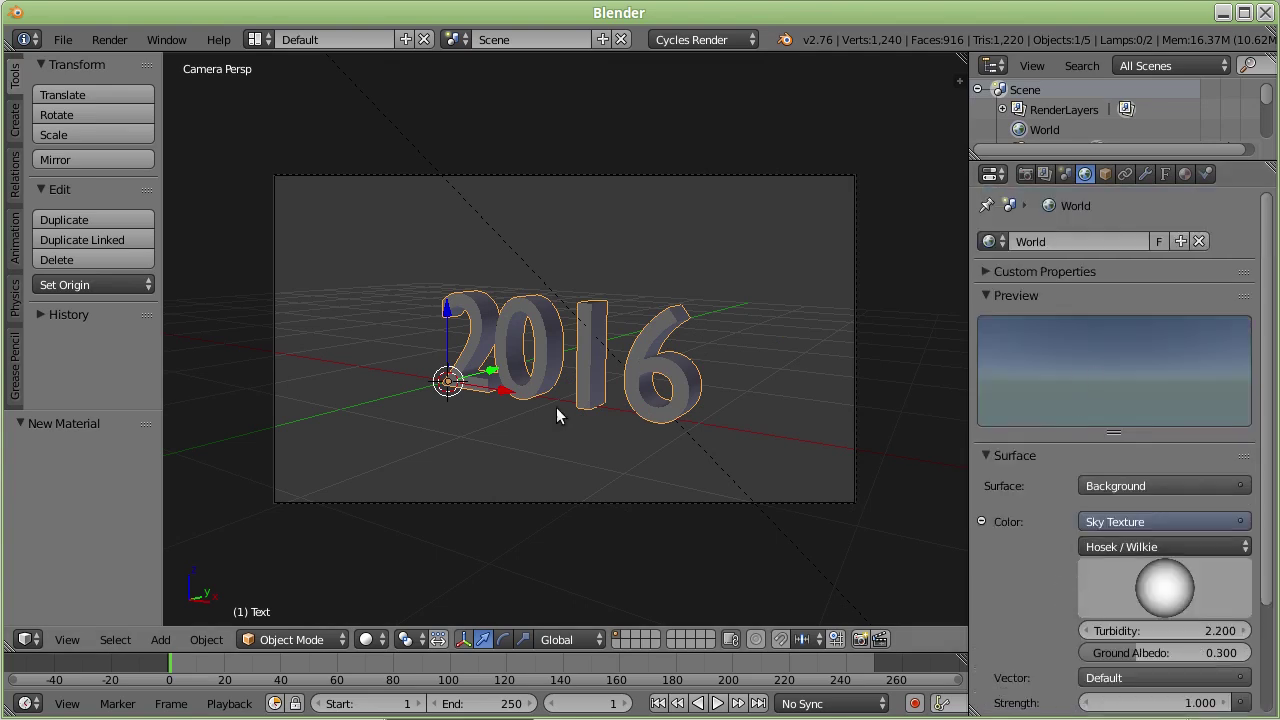
{"action": "key", "text": "F12"}
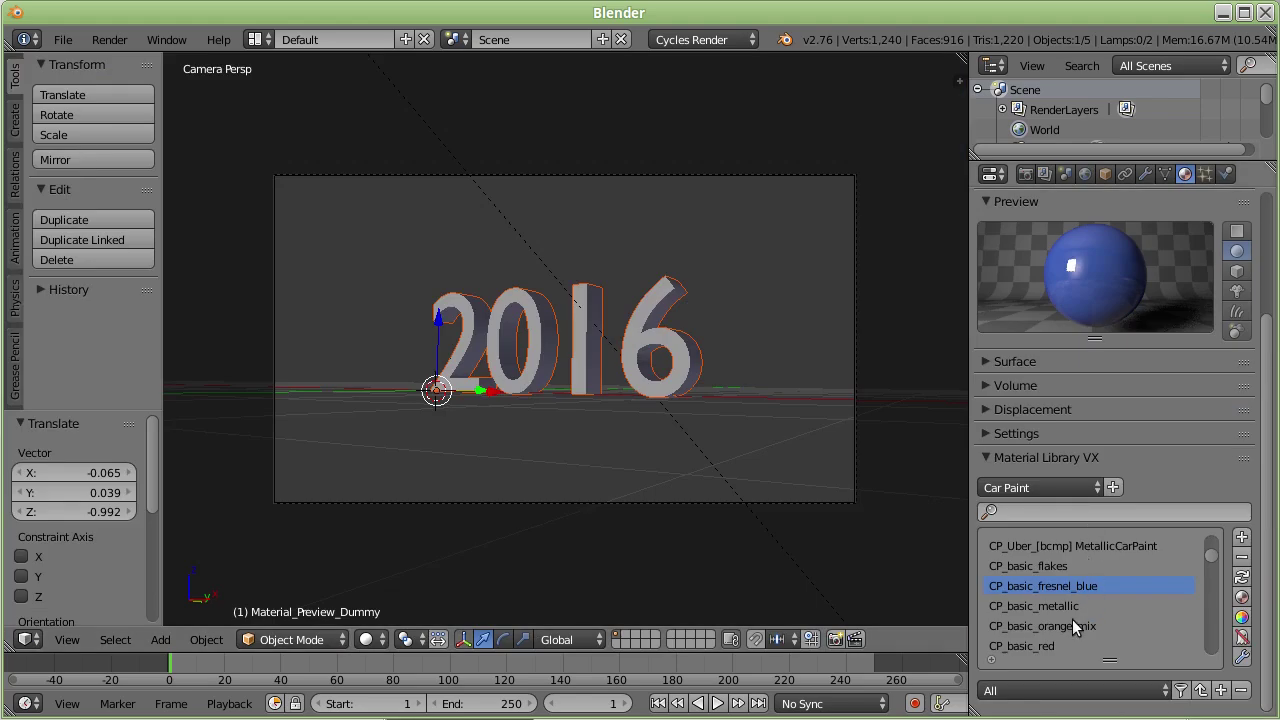
Apply CP_basic_red to the 2016 text and render it glossy red against the sky
{"action": "scroll", "coordinate": [1075, 612], "scroll_direction": "down", "scroll_amount": 2}
{"action": "scroll", "coordinate": [1075, 612], "scroll_direction": "down", "scroll_amount": 1}
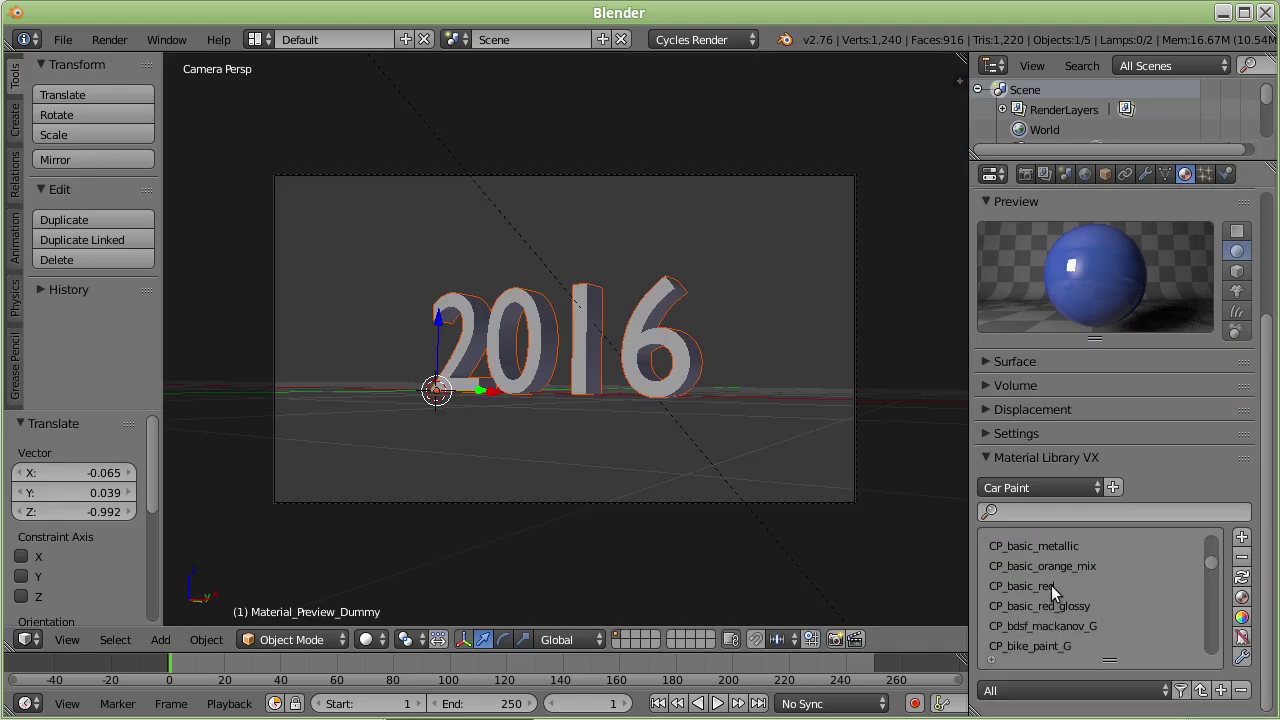
{"action": "left_click", "coordinate": [1051, 585]}
{"action": "left_click", "coordinate": [1240, 616]}
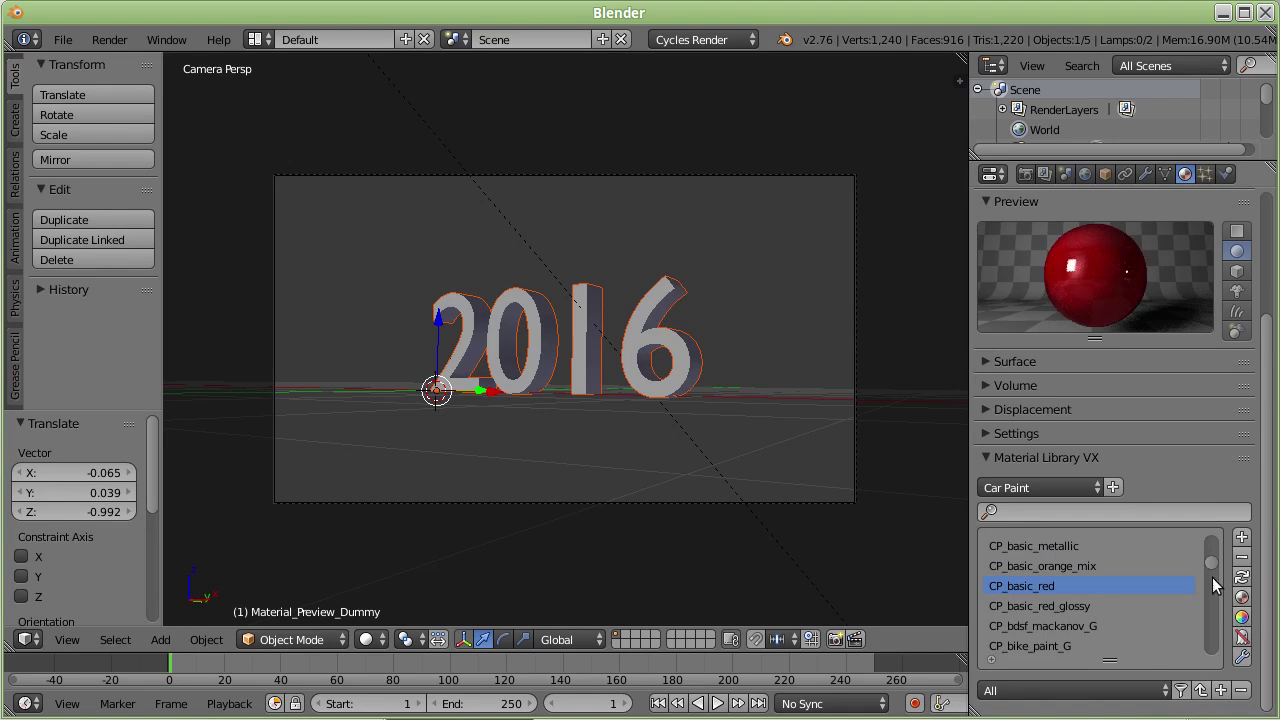
{"action": "left_click", "coordinate": [1241, 617]}
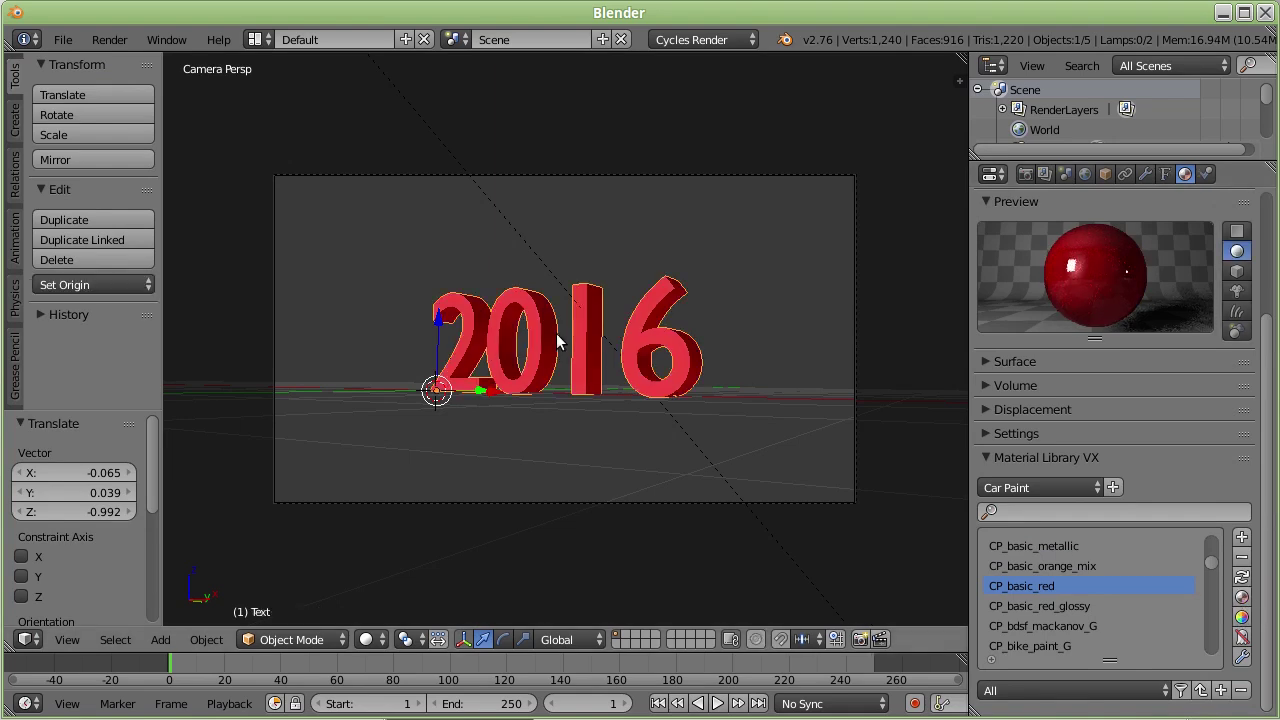
{"action": "key", "text": "F12"}
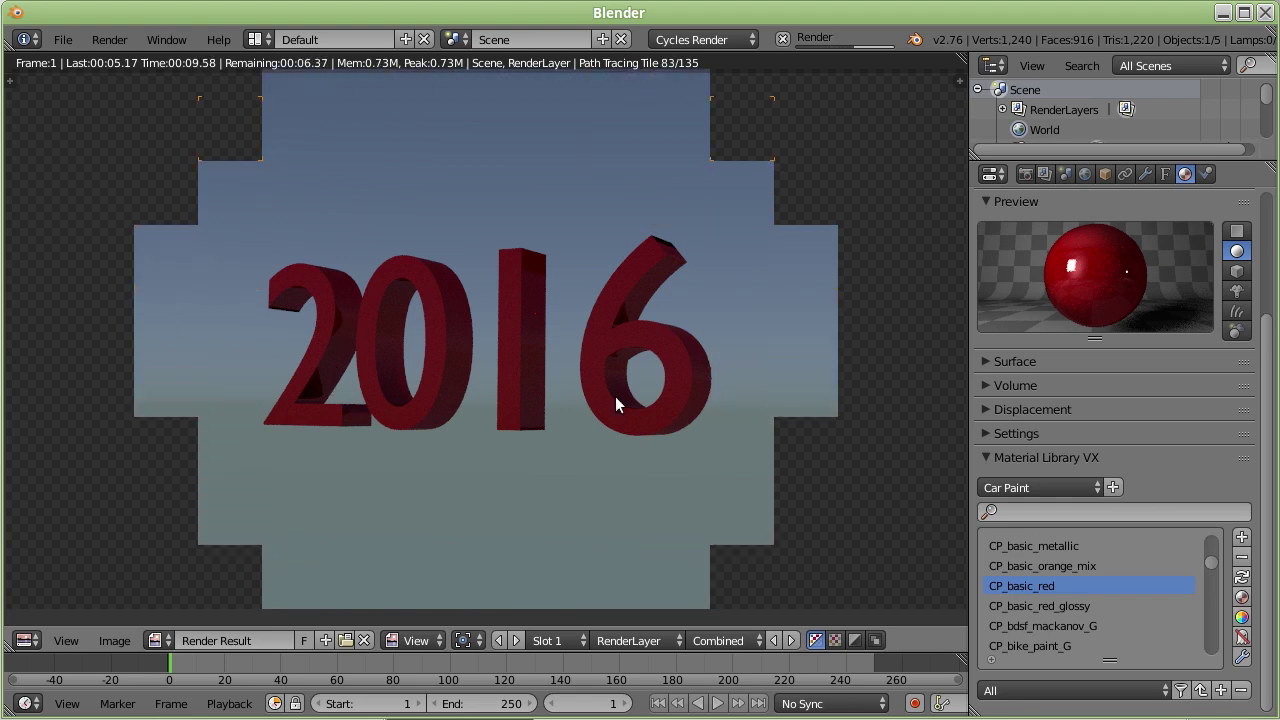
{"action": "key", "text": "Escape"}
{"action": "scroll", "coordinate": [1134, 595], "scroll_direction": "down", "scroll_amount": 3}
{"action": "scroll", "coordinate": [1128, 586], "scroll_direction": "down", "scroll_amount": 8}
Switch the library to Stone, apply ST_camera_diamond_G to the text, and render it
{"action": "scroll", "coordinate": [1105, 640], "scroll_direction": "down", "scroll_amount": 4}
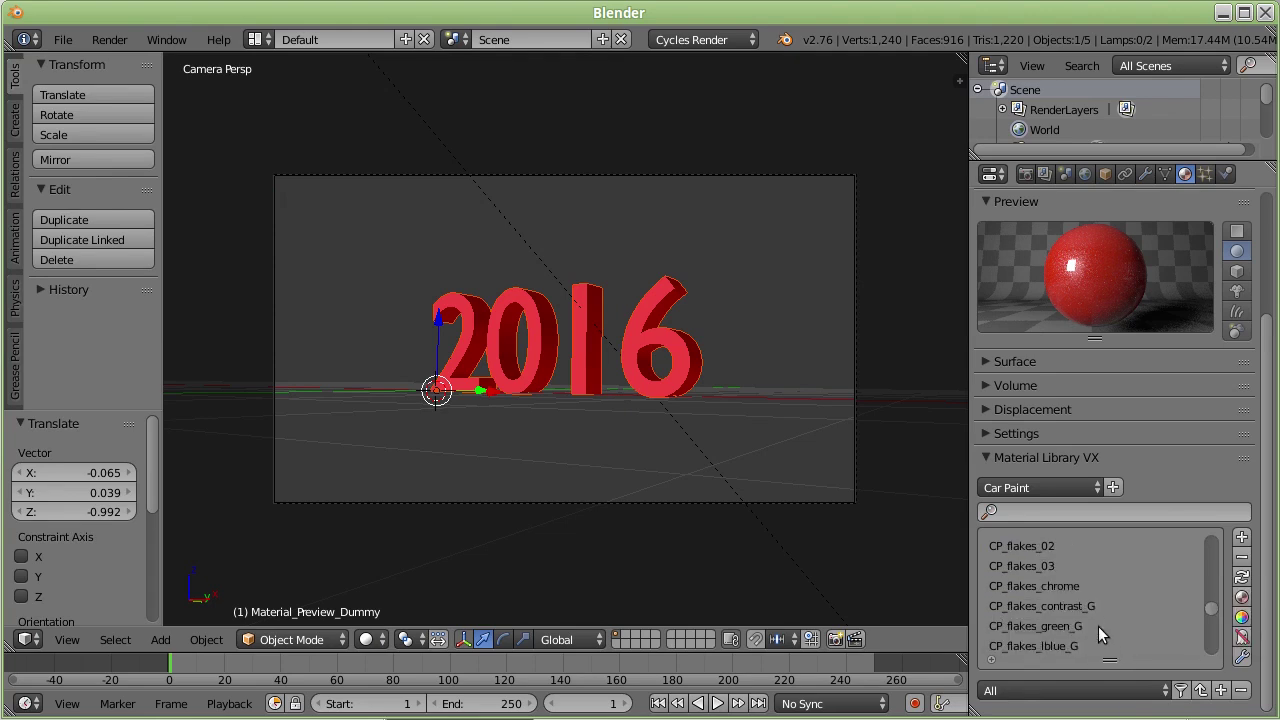
{"action": "left_click", "coordinate": [1030, 483]}
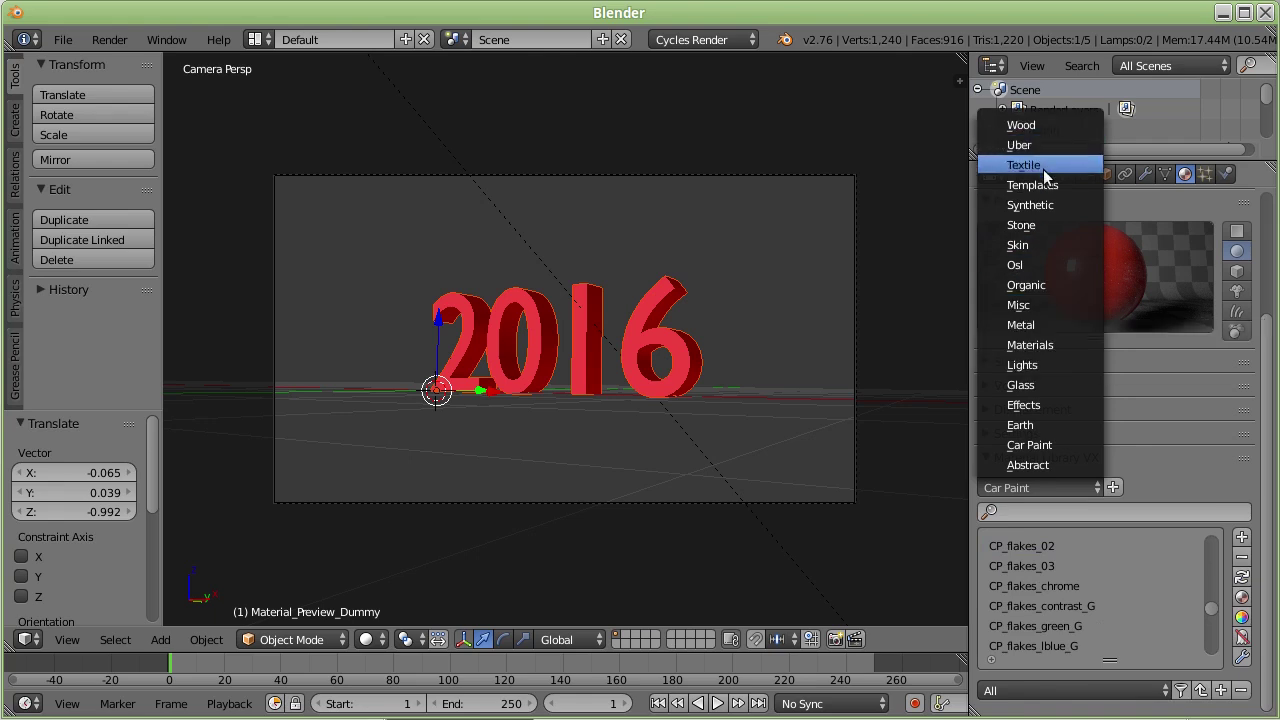
{"action": "left_click", "coordinate": [1050, 226]}
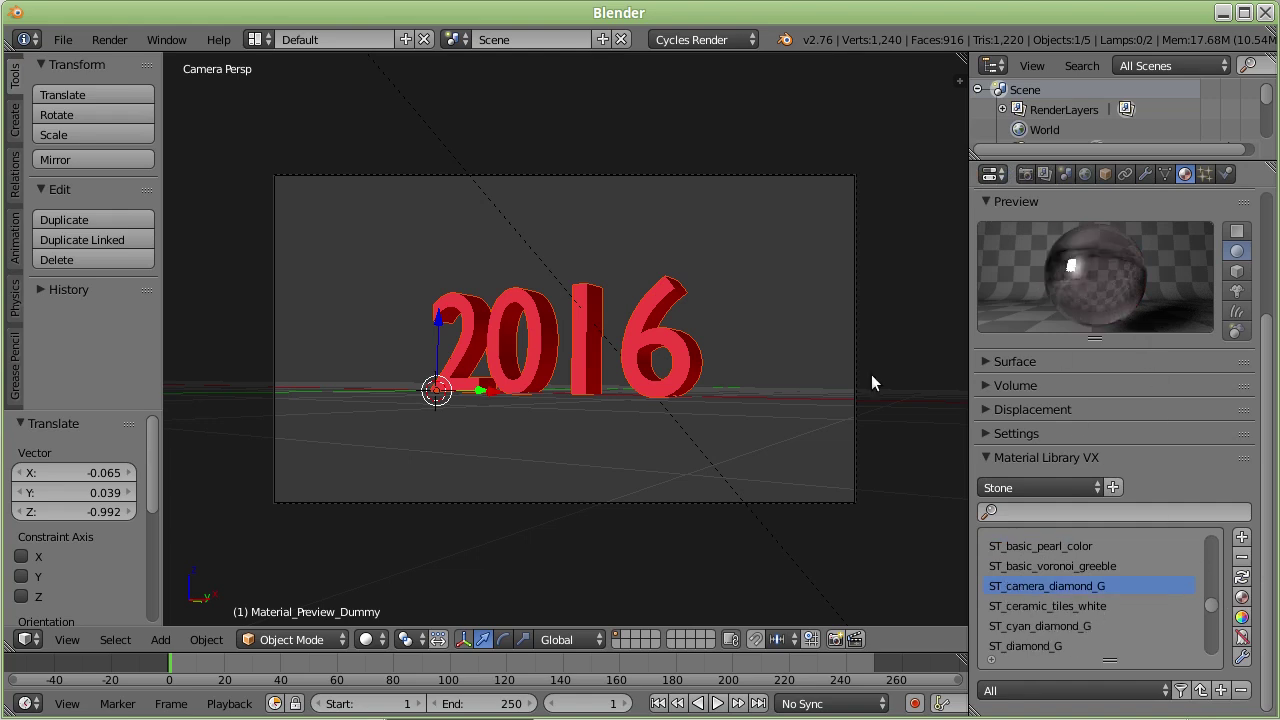
{"action": "left_click", "coordinate": [1246, 596]}
{"action": "key", "text": "F12"}
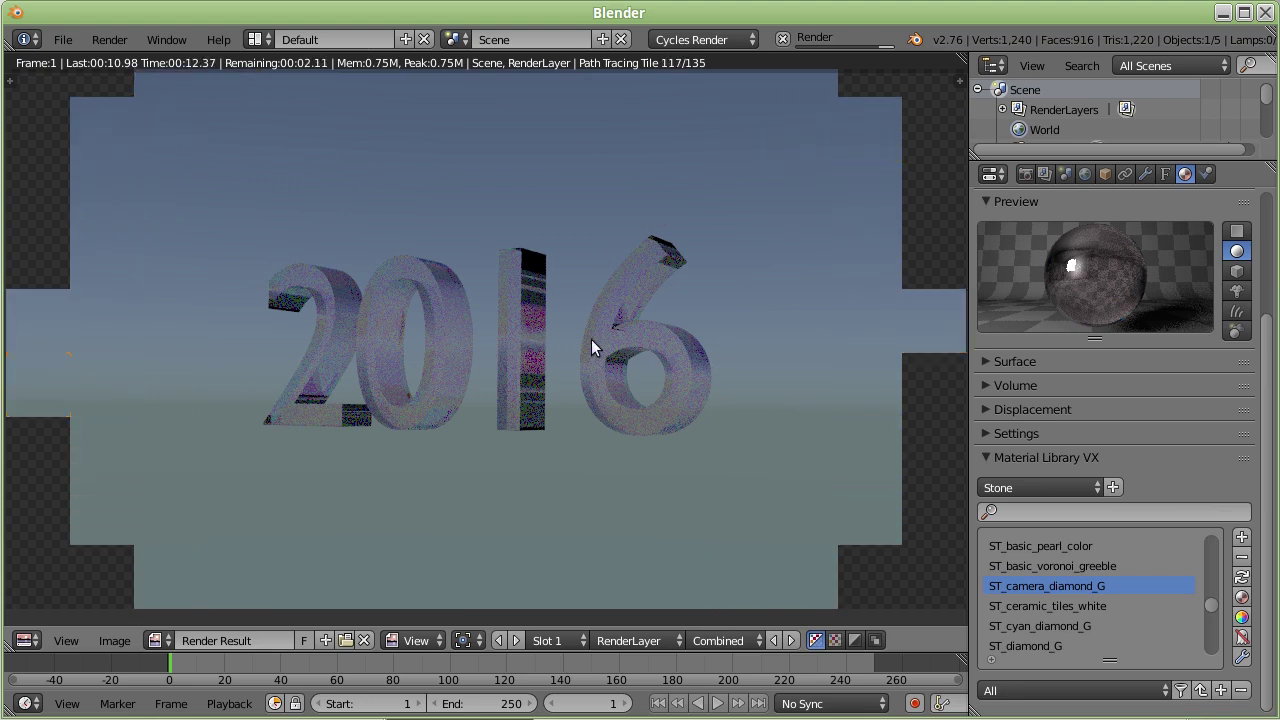
{"action": "key", "text": "Escape"}
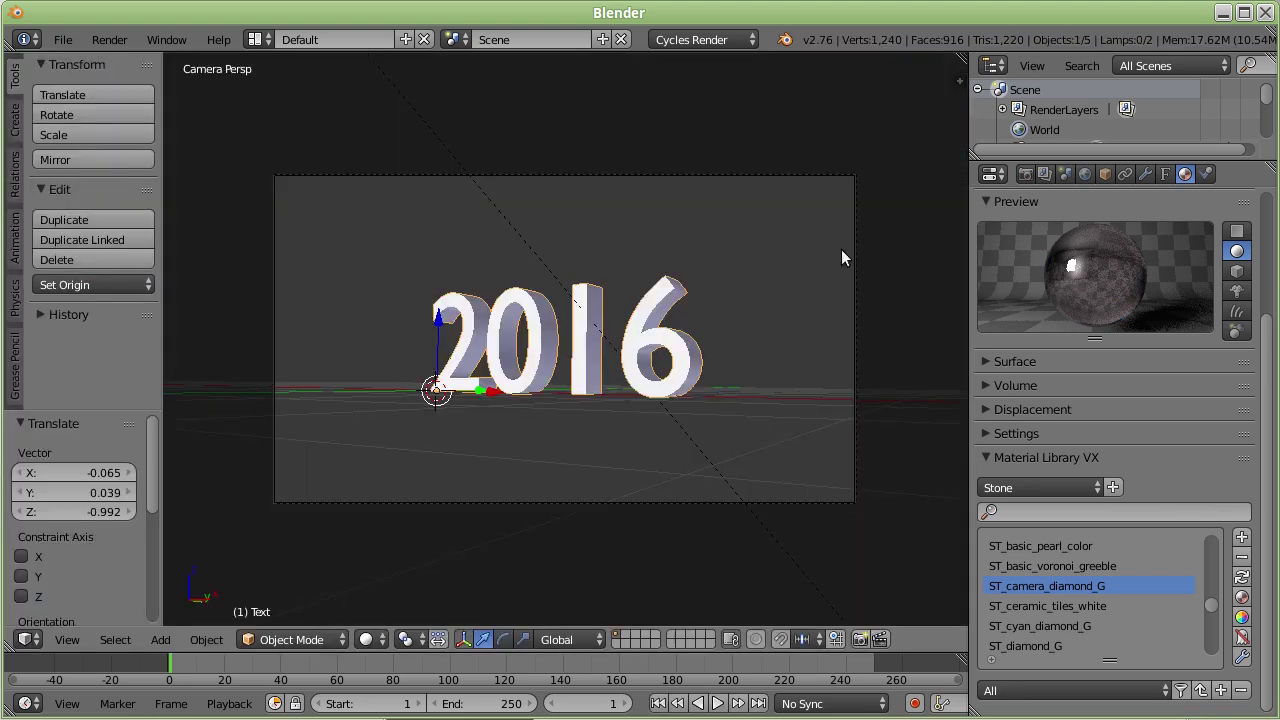
Set the Cycles render samples to 50
{"action": "left_click", "coordinate": [1024, 174]}
{"action": "scroll", "coordinate": [1087, 585], "scroll_direction": "down", "scroll_amount": 3}
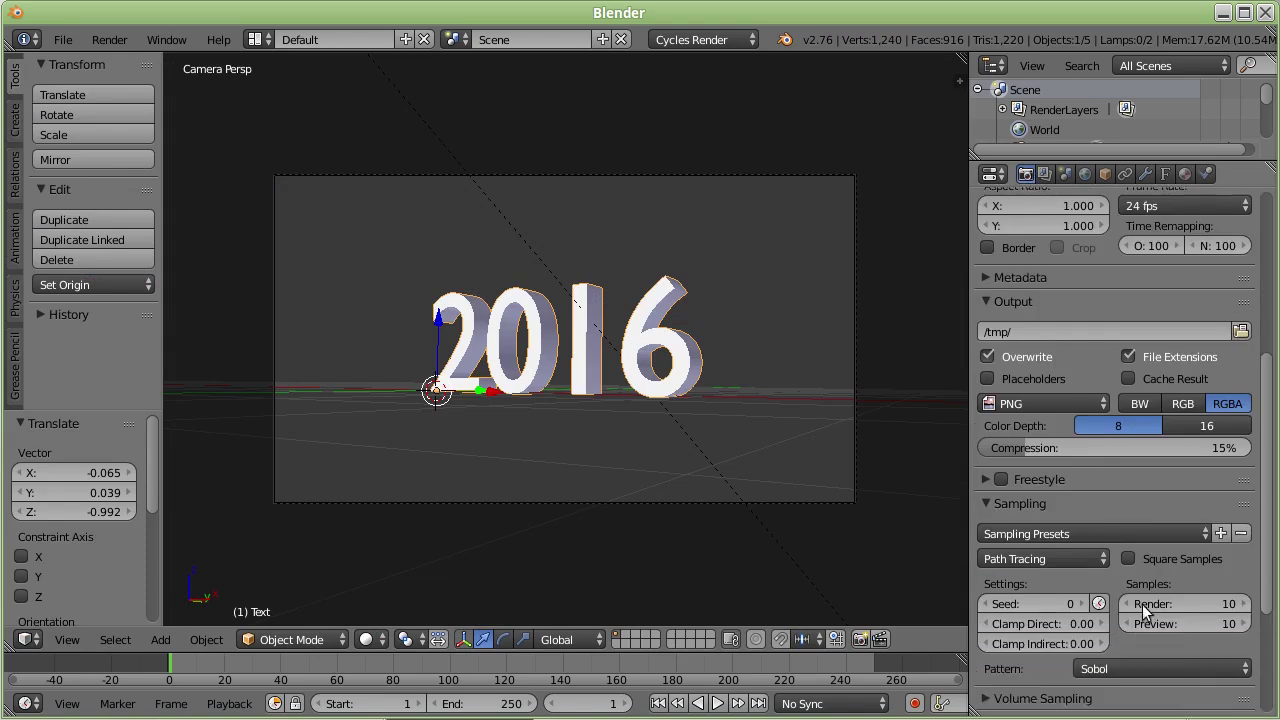
{"action": "left_click", "coordinate": [1197, 607]}
{"action": "type", "text": "50"}
{"action": "key", "text": "Return"}
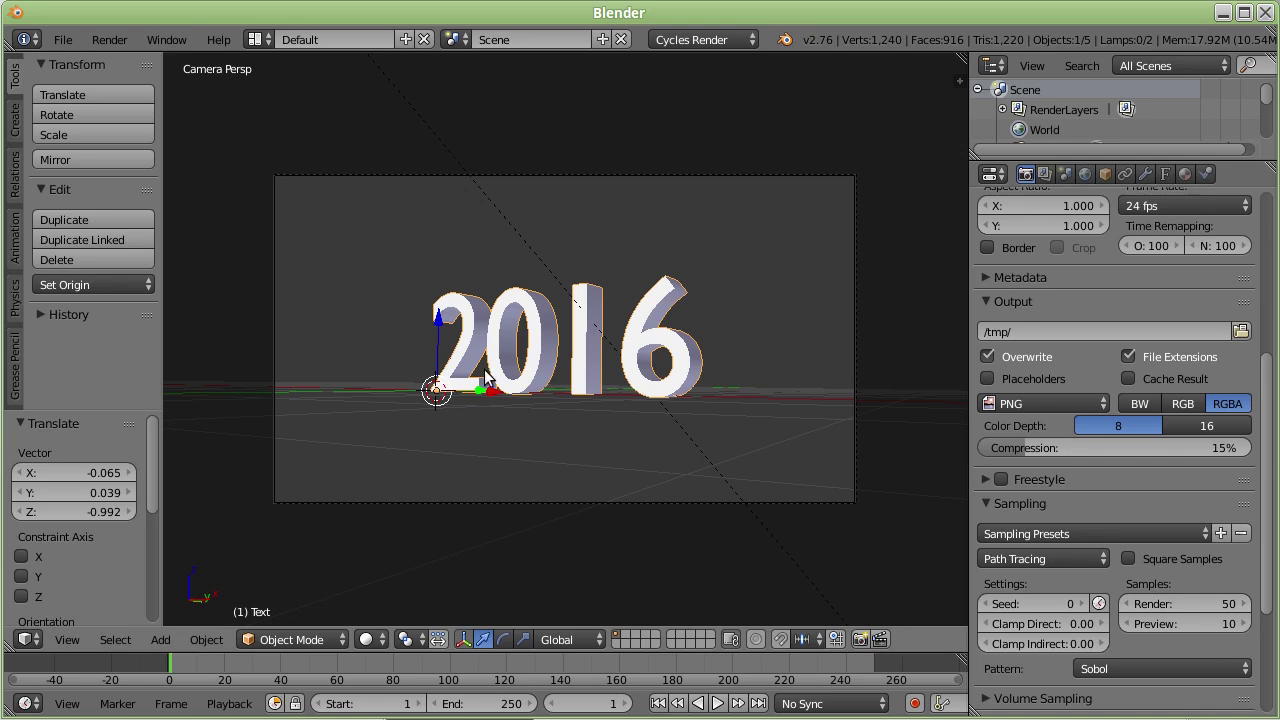
Start a render of the diamond text and stop it partway at tile 32 of 135
{"action": "scroll", "coordinate": [1104, 466], "scroll_direction": "down", "scroll_amount": 2}
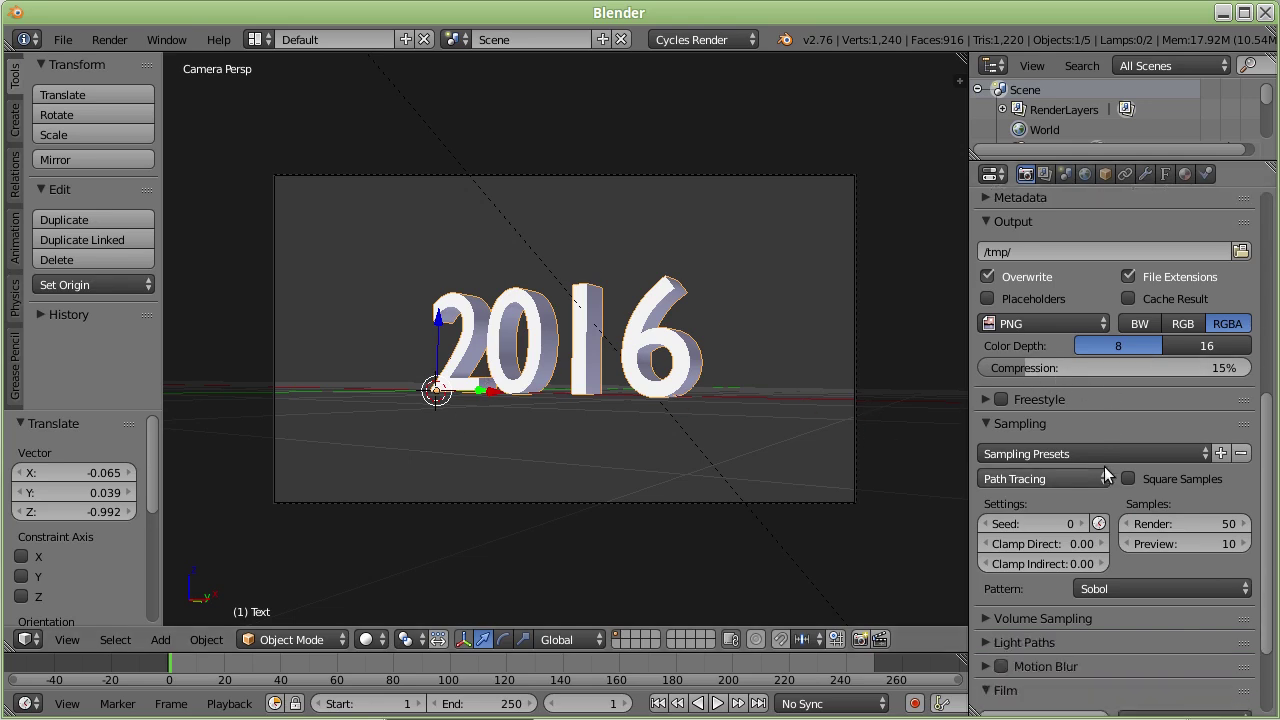
{"action": "scroll", "coordinate": [1104, 466], "scroll_direction": "down", "scroll_amount": 3}
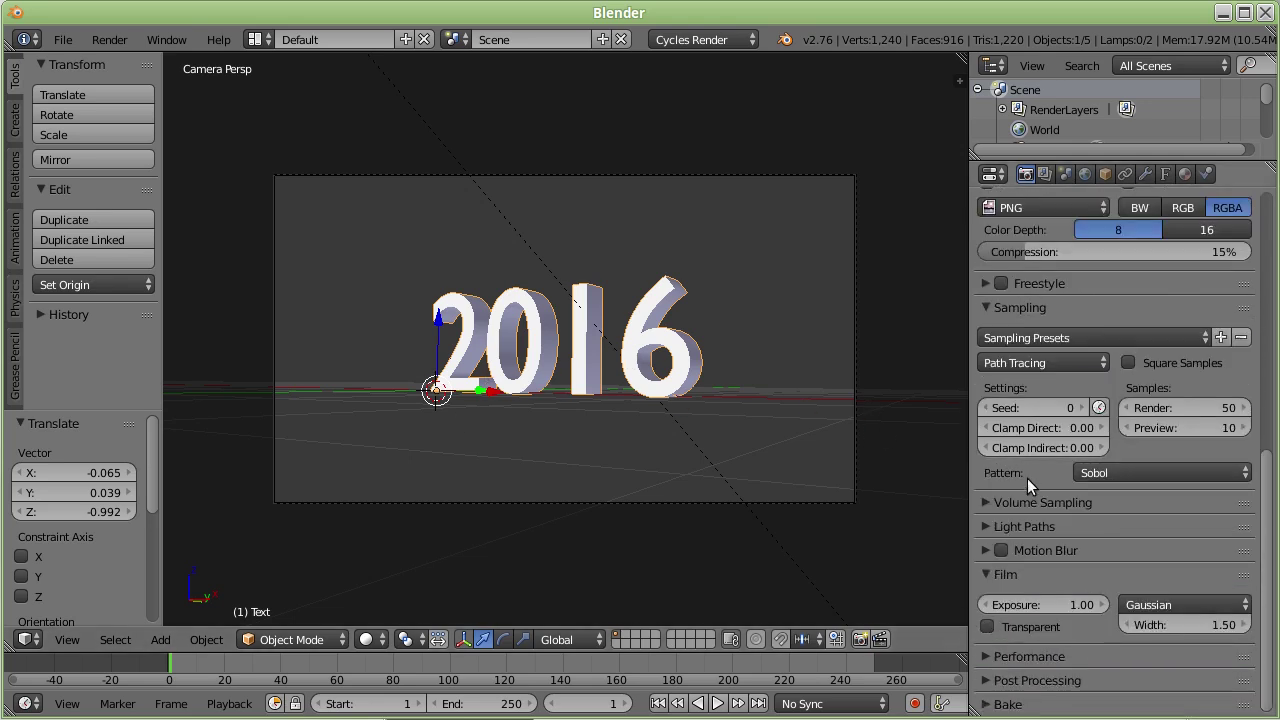
{"action": "scroll", "coordinate": [1019, 480], "scroll_direction": "up", "scroll_amount": 5}
{"action": "scroll", "coordinate": [1019, 480], "scroll_direction": "up", "scroll_amount": 6}
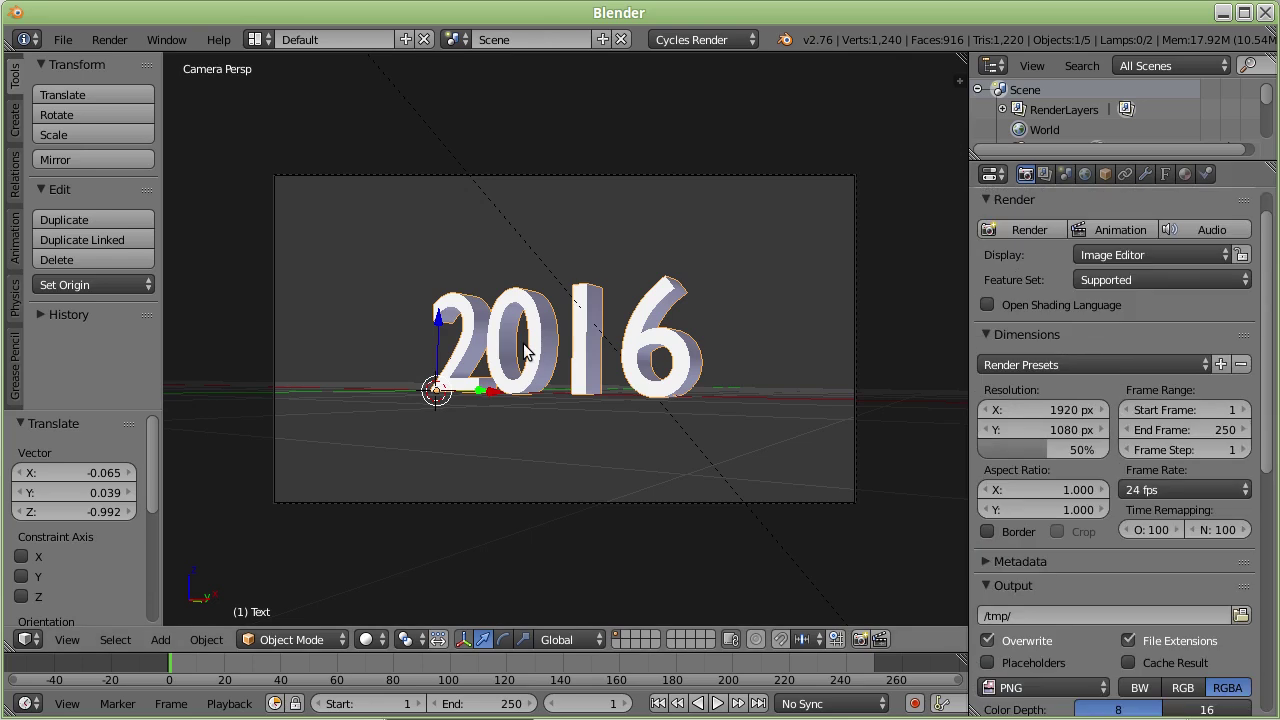
{"action": "left_click", "coordinate": [1029, 229]}
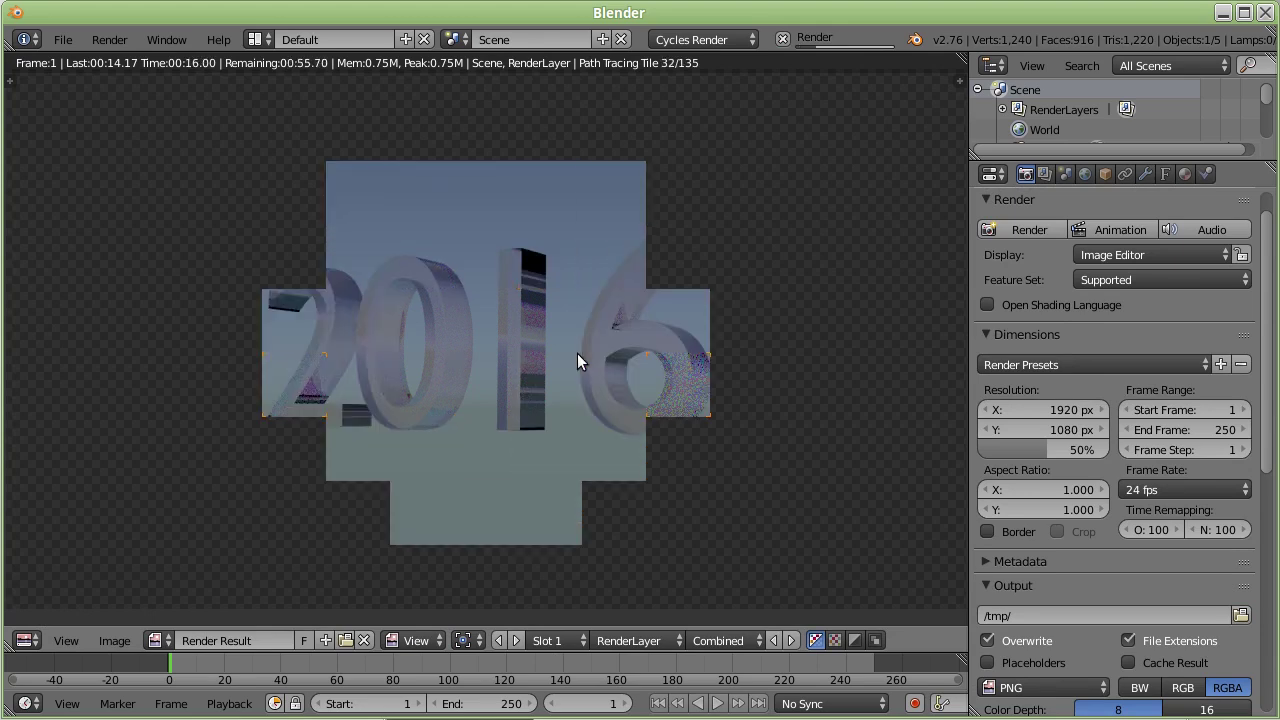
{"action": "key", "text": "Escape"}
{"action": "key", "text": "Escape"}
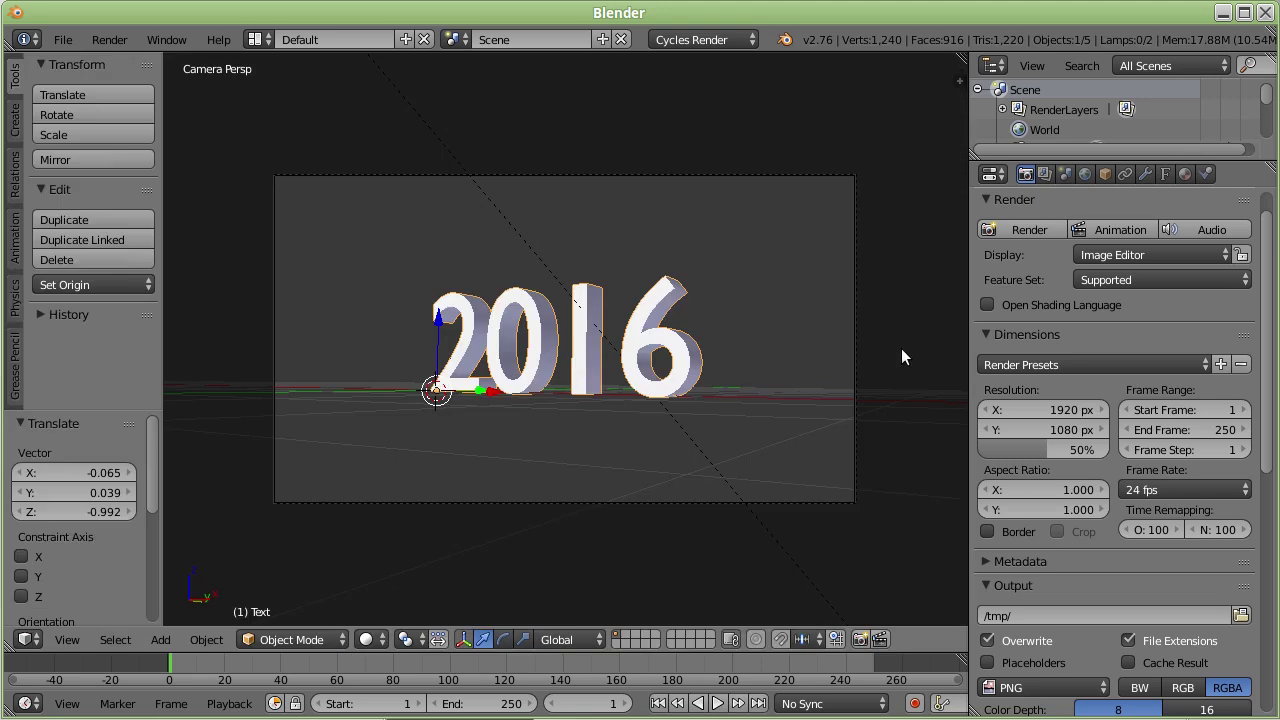
Switch the library to Metal, apply ME_Silver_G to the text, and test-render it
{"action": "left_click", "coordinate": [1184, 174]}
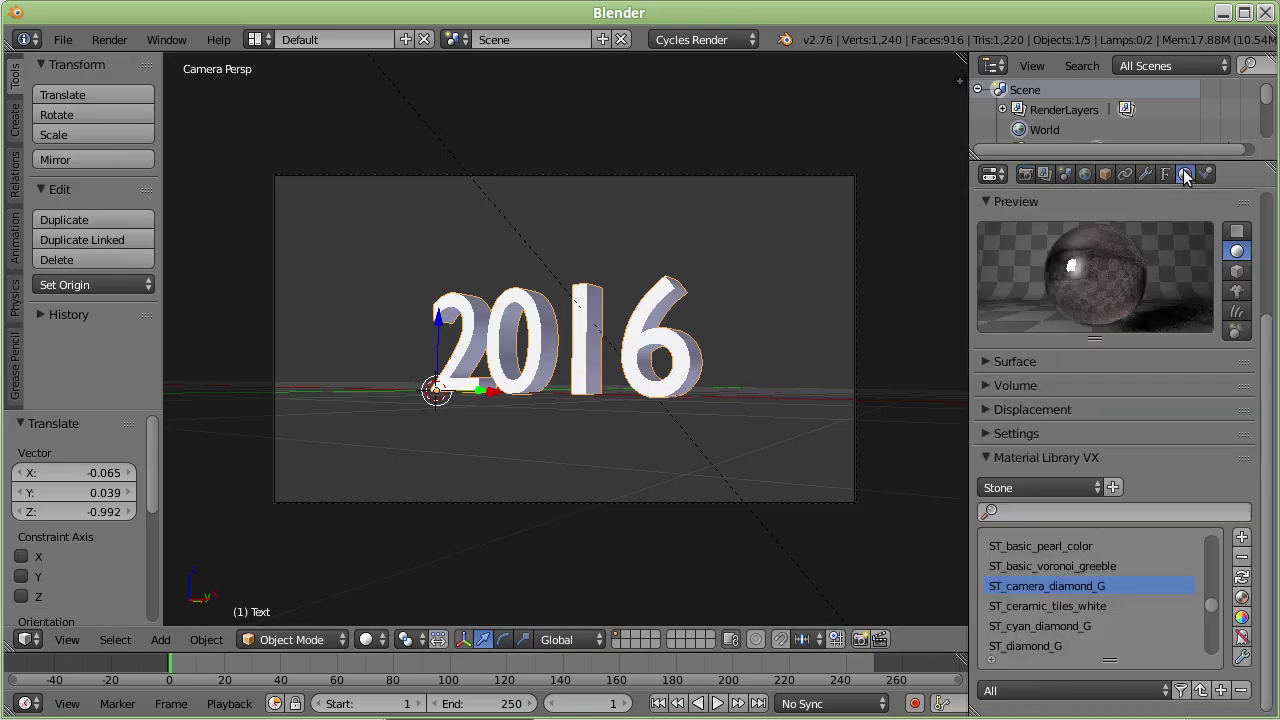
{"action": "left_click", "coordinate": [1040, 495]}
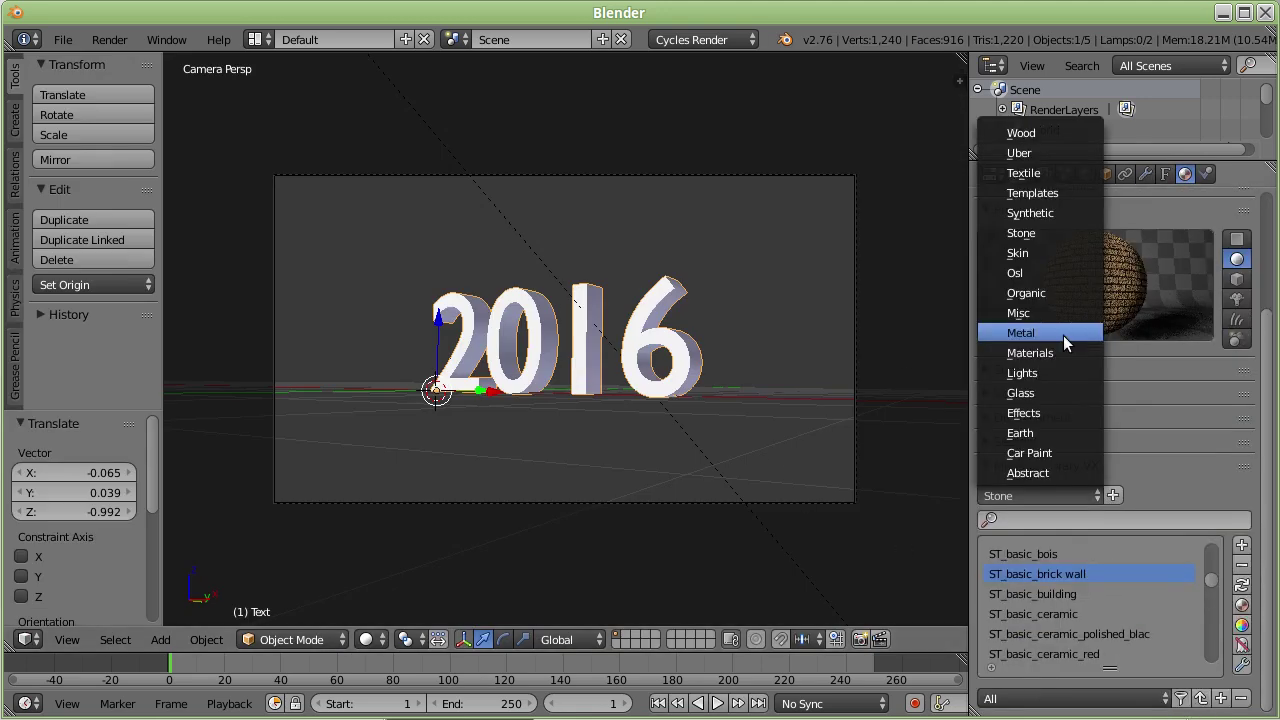
{"action": "left_click", "coordinate": [1063, 335]}
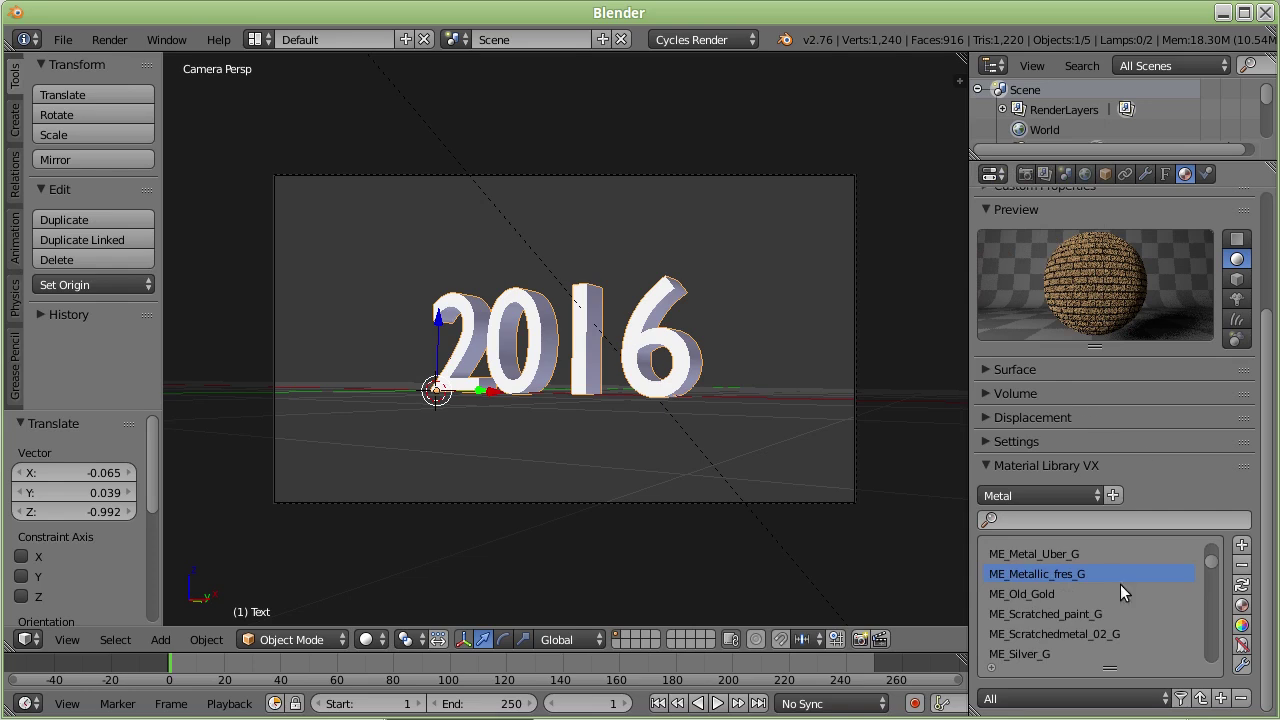
{"action": "scroll", "coordinate": [1121, 607], "scroll_direction": "down", "scroll_amount": 3}
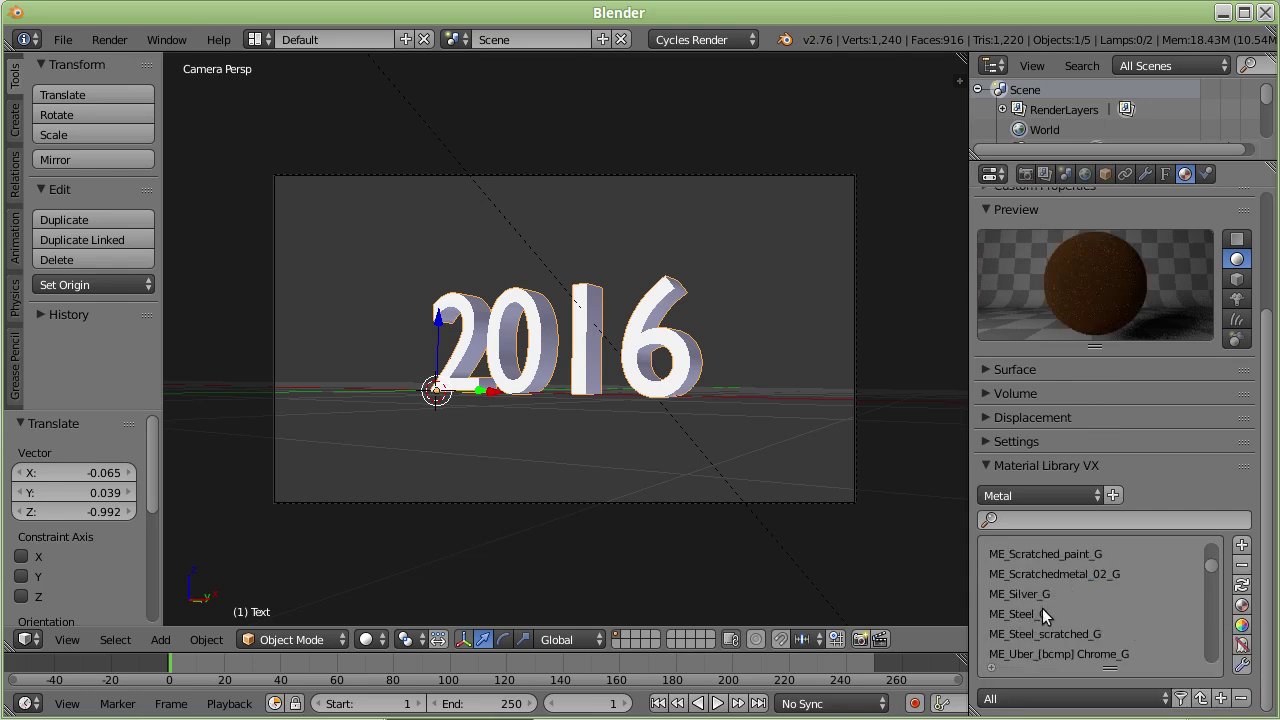
{"action": "left_click", "coordinate": [1241, 624]}
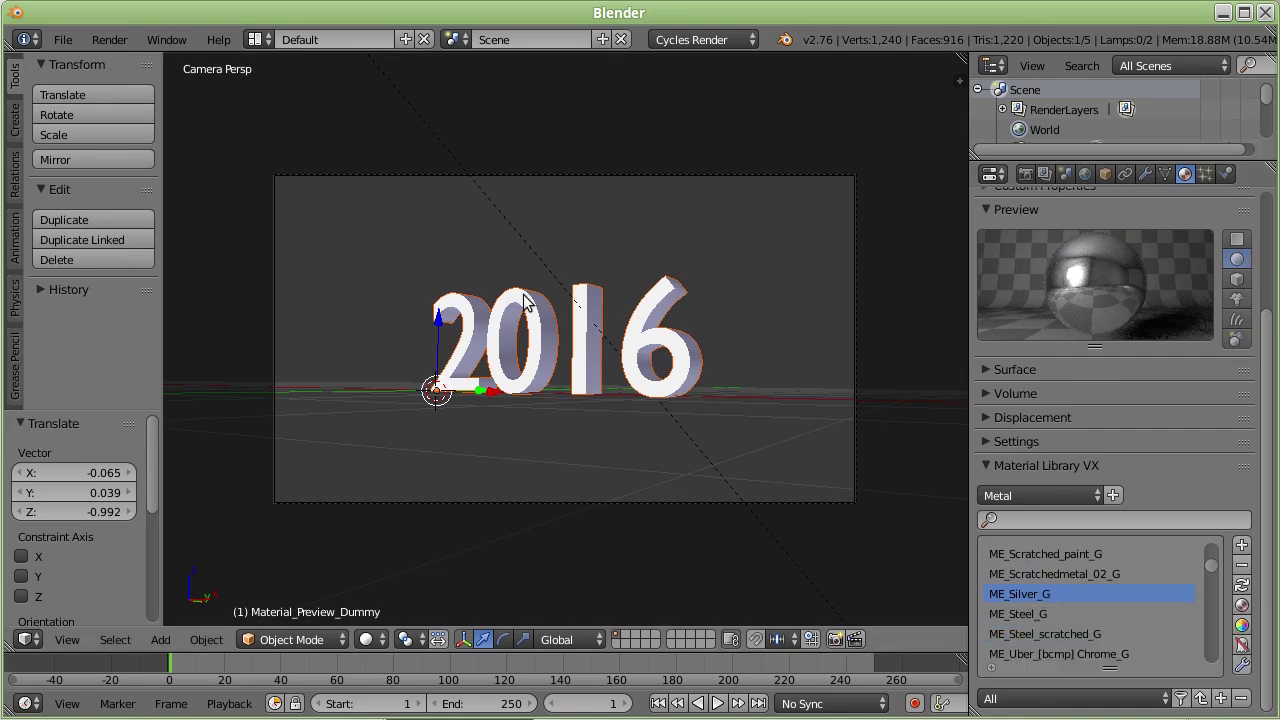
{"action": "key", "text": "F12"}
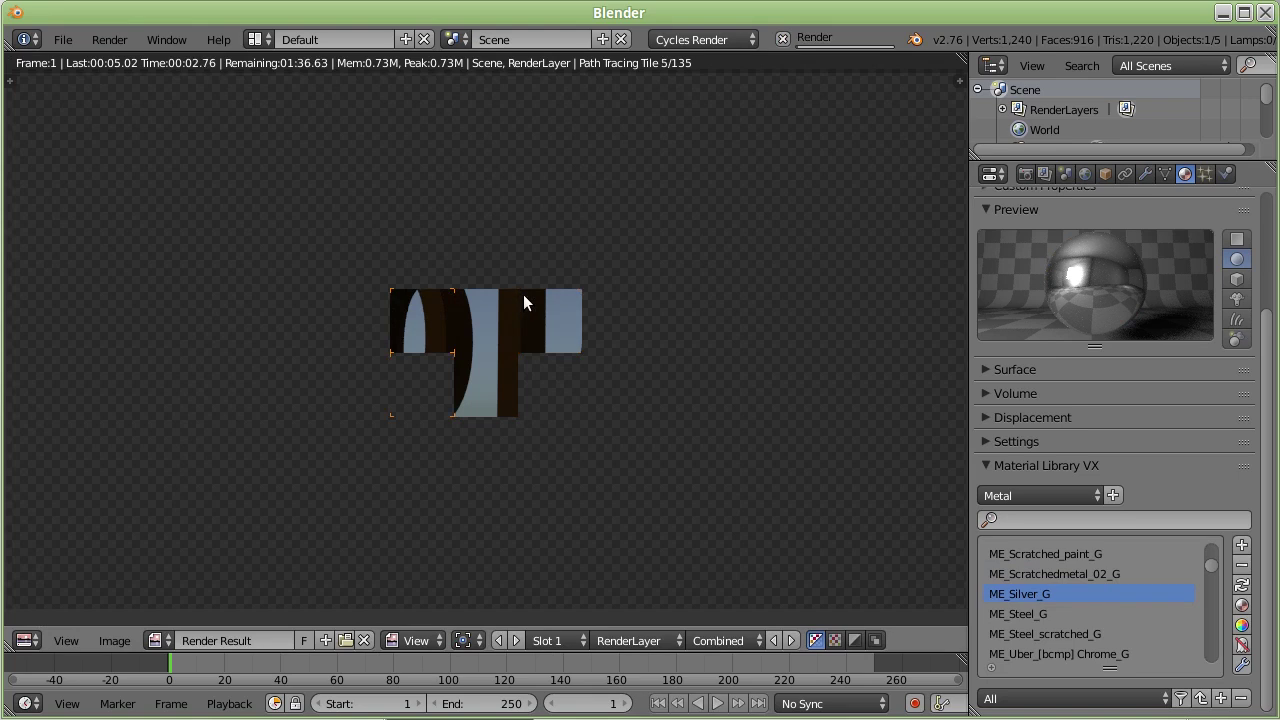
{"action": "key", "text": "Escape"}
{"action": "key", "text": "Escape"}
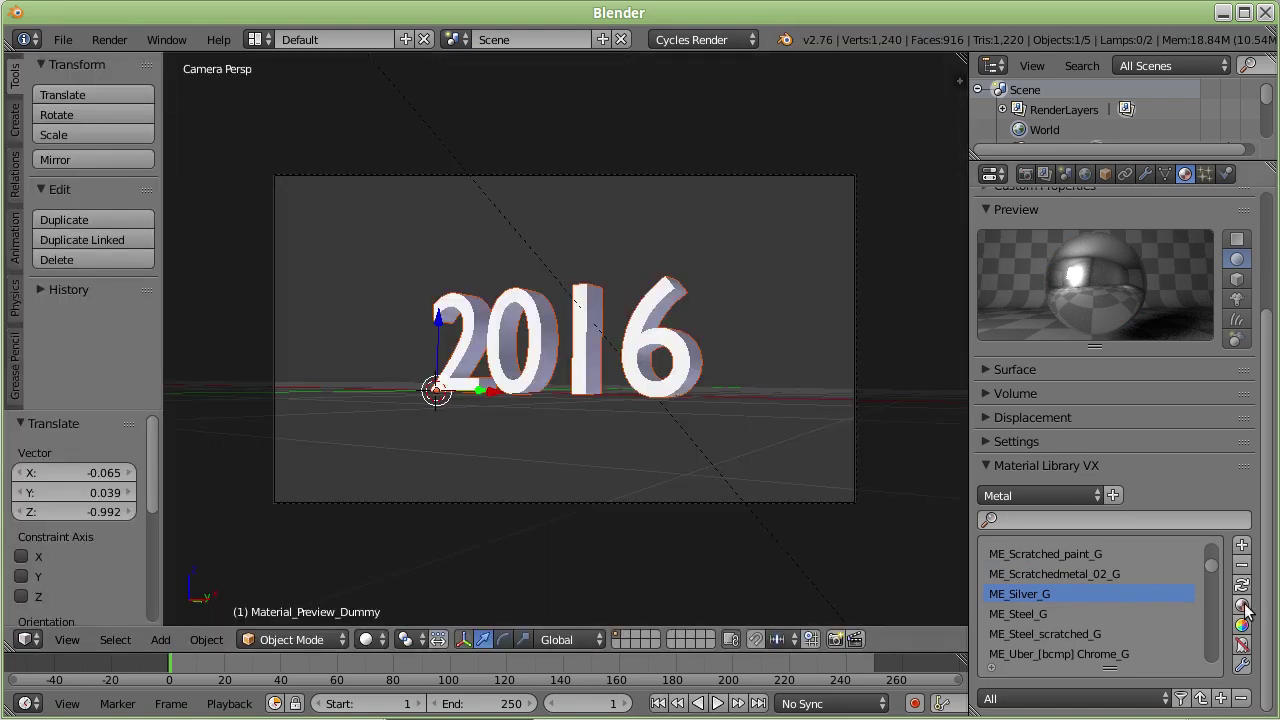
{"action": "left_click", "coordinate": [1242, 605]}
{"action": "key", "text": "F12"}
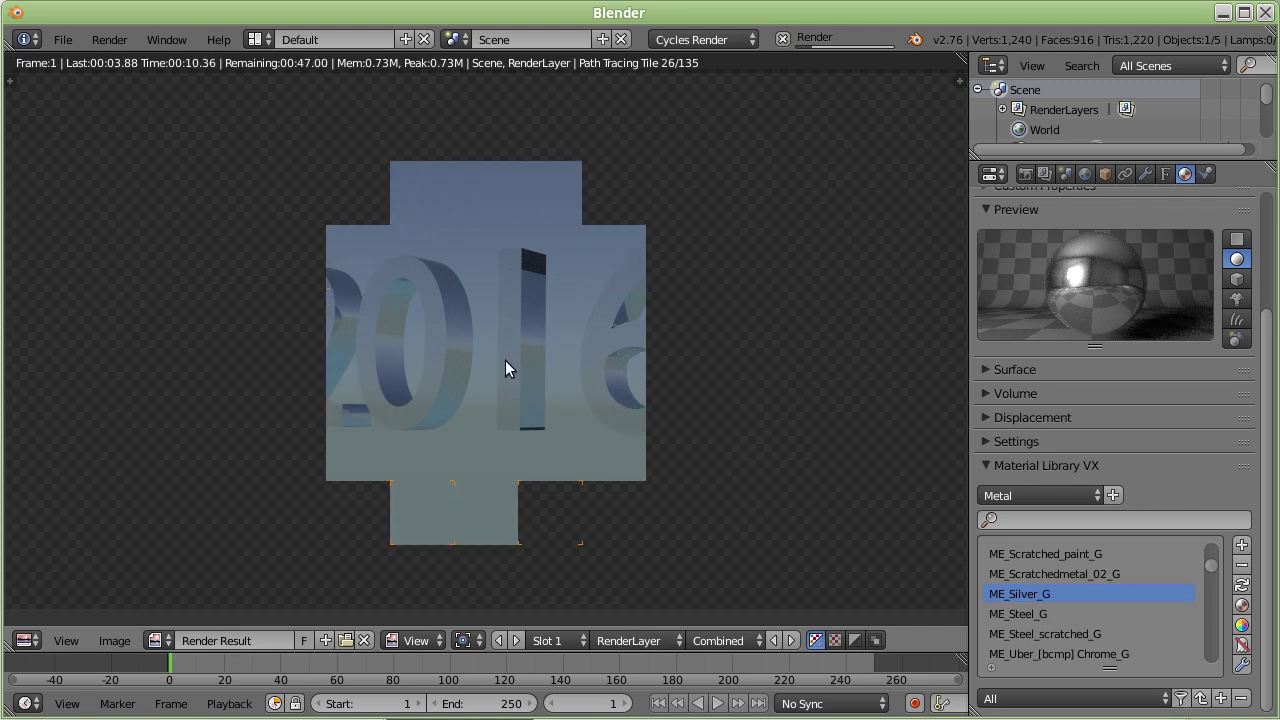
{"action": "key", "text": "Escape"}
{"action": "key", "text": "Escape"}
Apply ME_Steel_G to the 2016 text and test-render its steely blue look
{"action": "left_click", "coordinate": [1018, 613]}
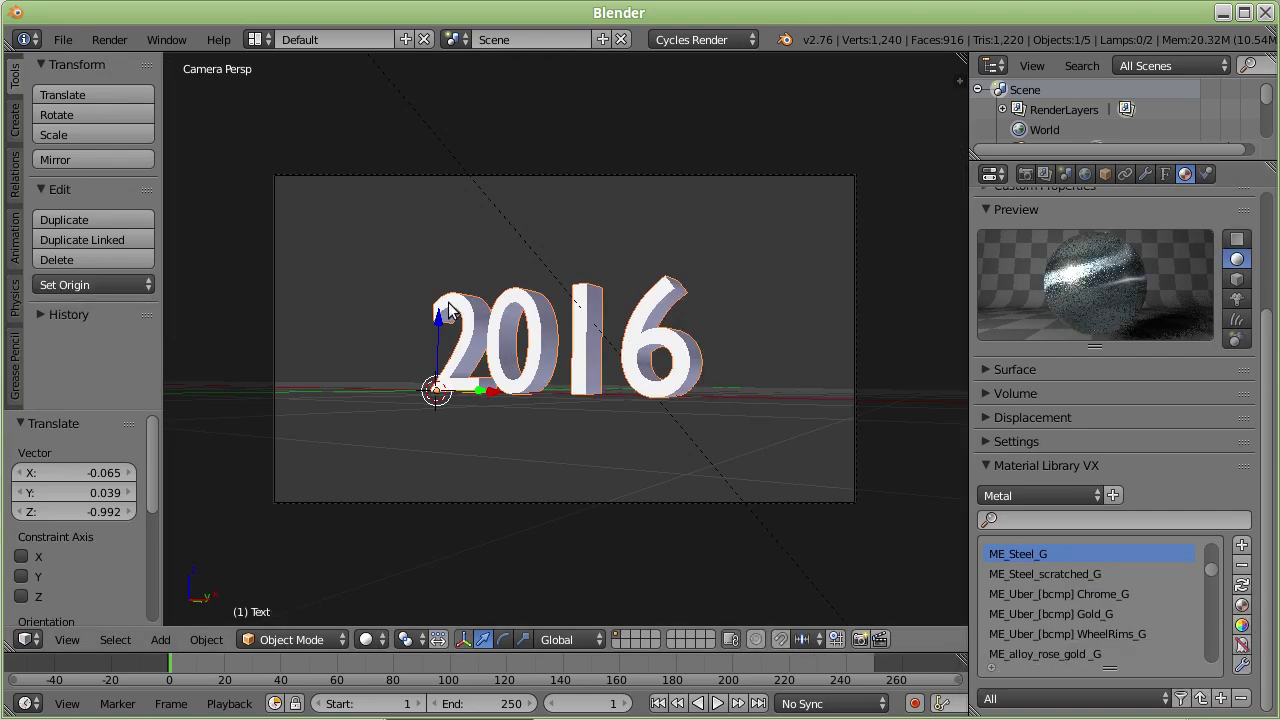
{"action": "key", "text": "F12"}
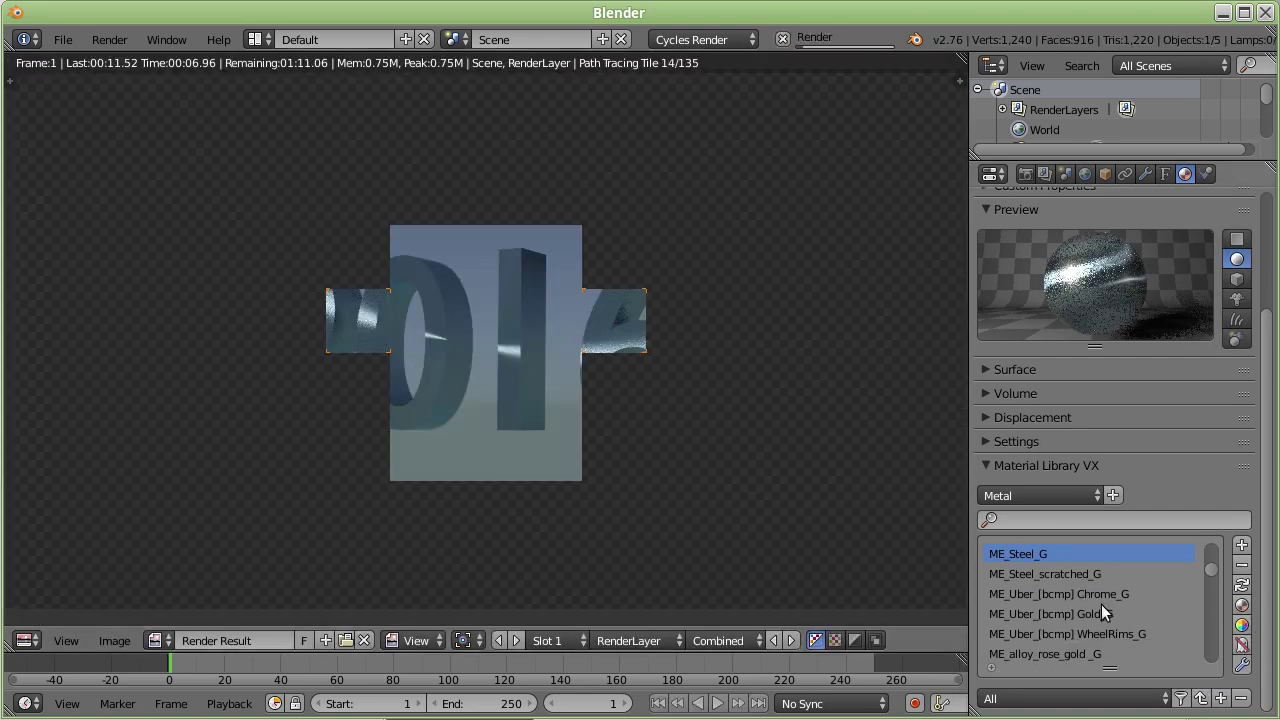
{"action": "scroll", "coordinate": [1104, 603], "scroll_direction": "down", "scroll_amount": 2}
{"action": "scroll", "coordinate": [1106, 601], "scroll_direction": "down", "scroll_amount": 2}
{"action": "scroll", "coordinate": [1115, 601], "scroll_direction": "down", "scroll_amount": 1}
{"action": "scroll", "coordinate": [1130, 603], "scroll_direction": "down", "scroll_amount": 3}
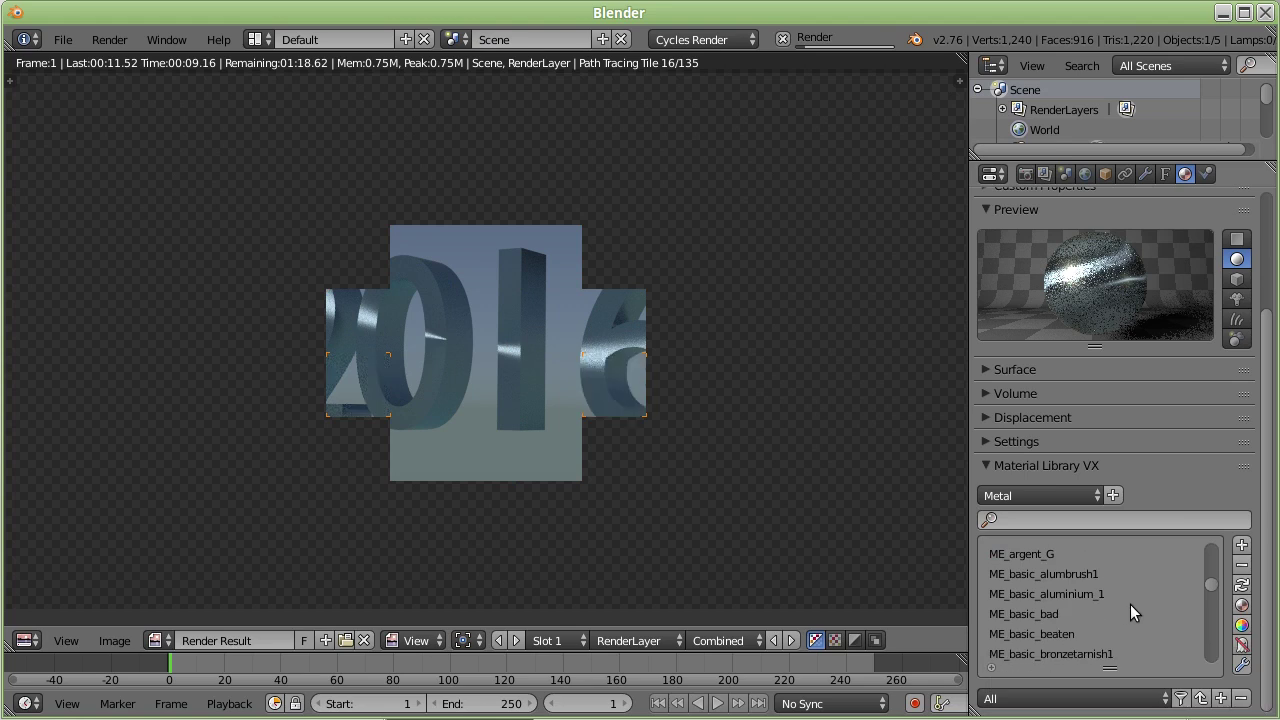
{"action": "scroll", "coordinate": [1120, 598], "scroll_direction": "down", "scroll_amount": 4}
{"action": "scroll", "coordinate": [1145, 611], "scroll_direction": "down", "scroll_amount": 4}
{"action": "scroll", "coordinate": [1149, 612], "scroll_direction": "down", "scroll_amount": 4}
{"action": "scroll", "coordinate": [1149, 612], "scroll_direction": "down", "scroll_amount": 5}
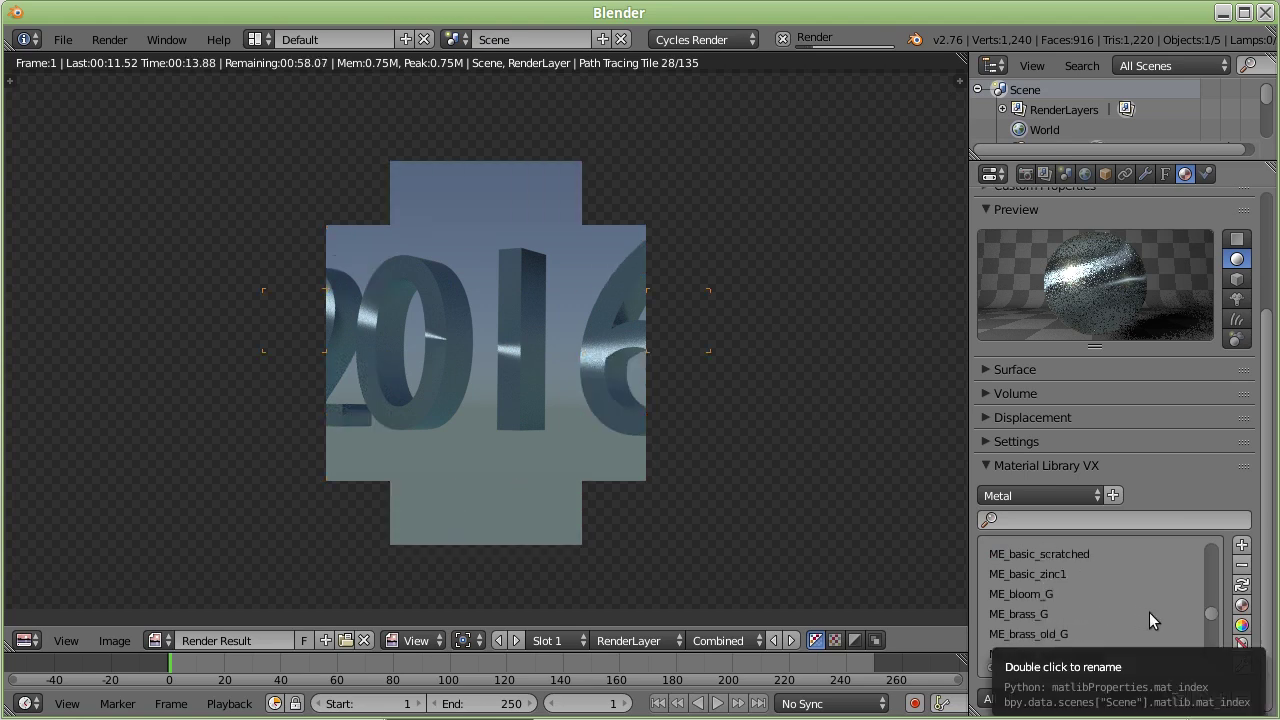
{"action": "scroll", "coordinate": [1149, 612], "scroll_direction": "down", "scroll_amount": 2}
{"action": "key", "text": "Escape"}
{"action": "scroll", "coordinate": [1200, 620], "scroll_direction": "down", "scroll_amount": 4}
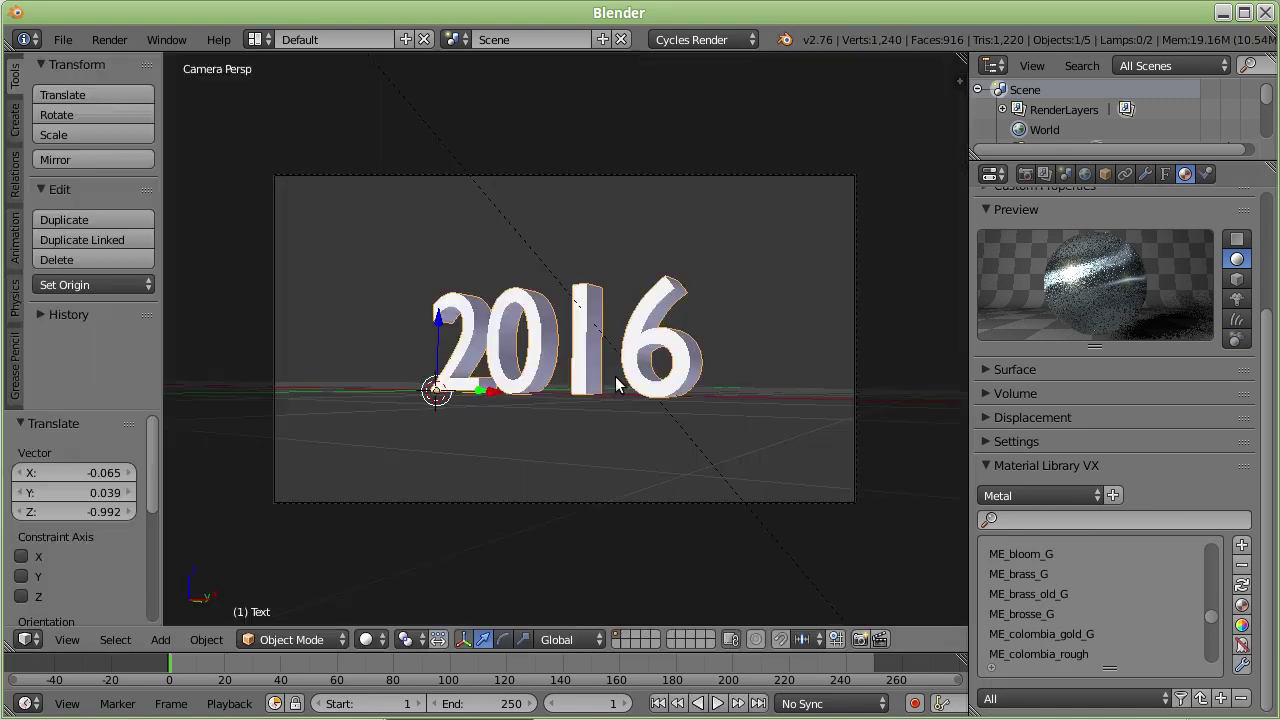
Apply ME_fools_gold to the 2016 text and render it in Cycles
{"action": "left_click", "coordinate": [1241, 626]}
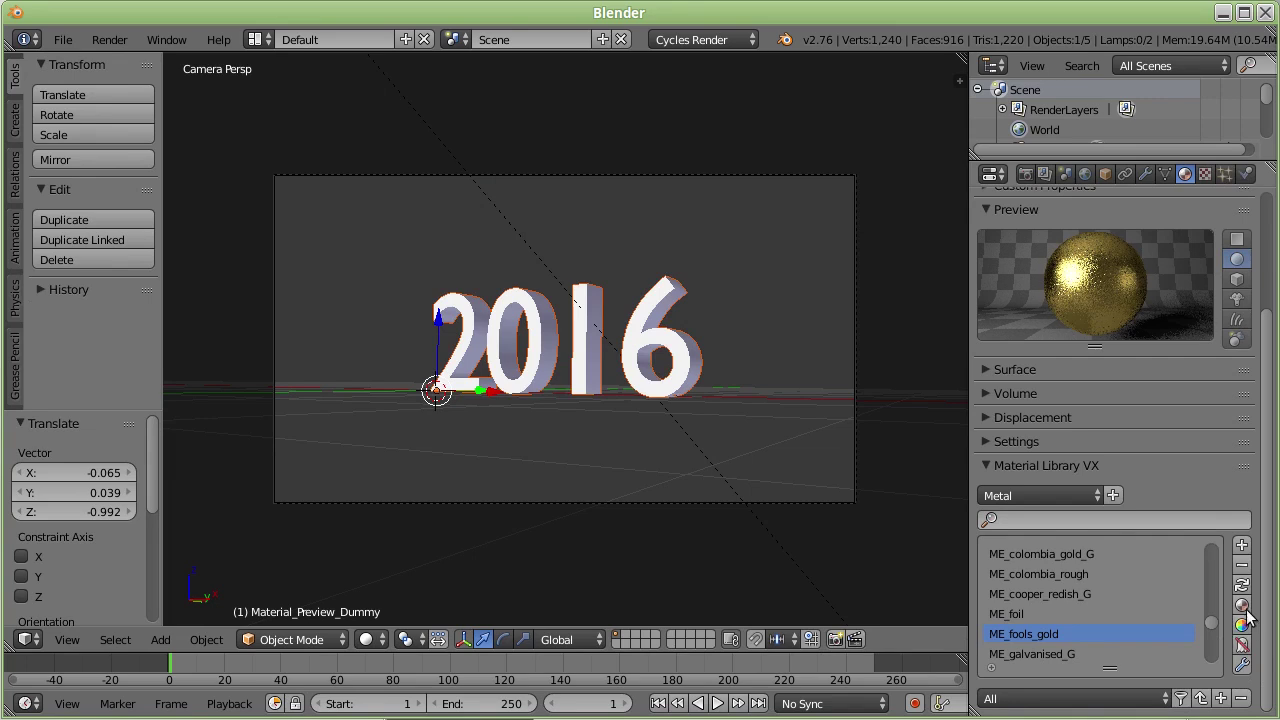
{"action": "left_click", "coordinate": [1241, 604]}
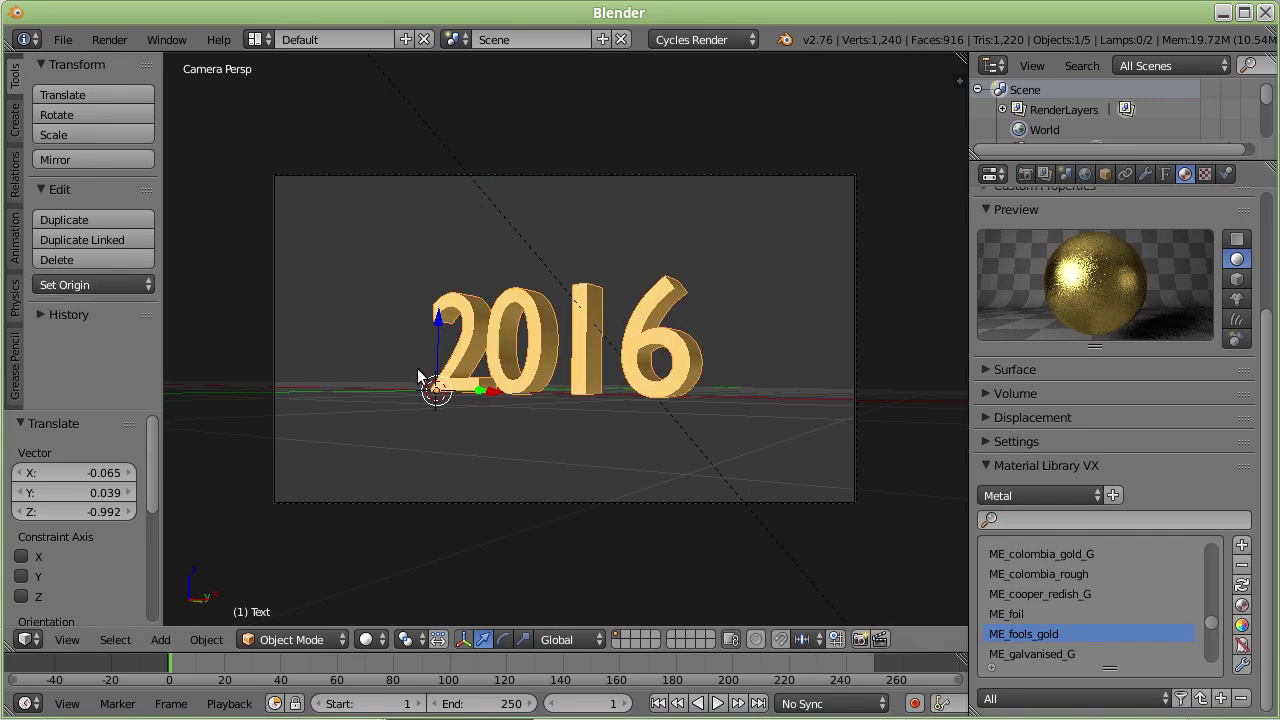
{"action": "key", "text": "F12"}
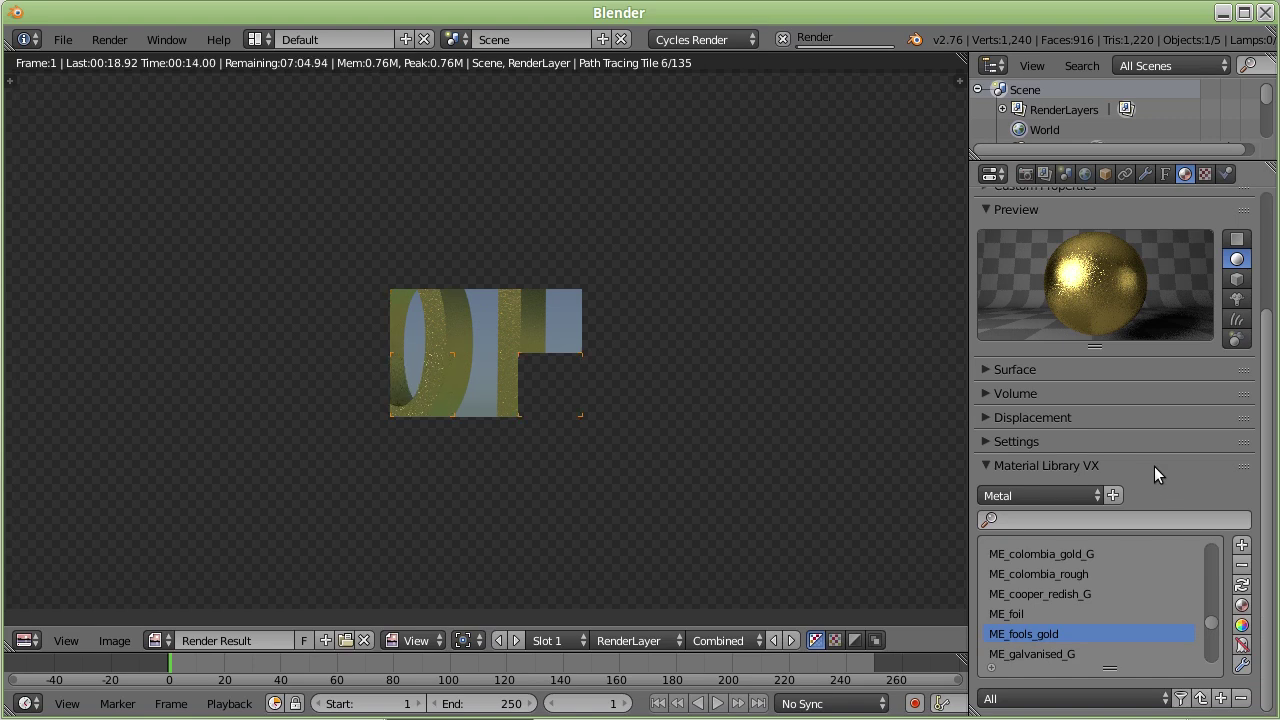
{"action": "scroll", "coordinate": [1124, 585], "scroll_direction": "down", "scroll_amount": 2}
{"action": "scroll", "coordinate": [1119, 575], "scroll_direction": "up", "scroll_amount": 5}
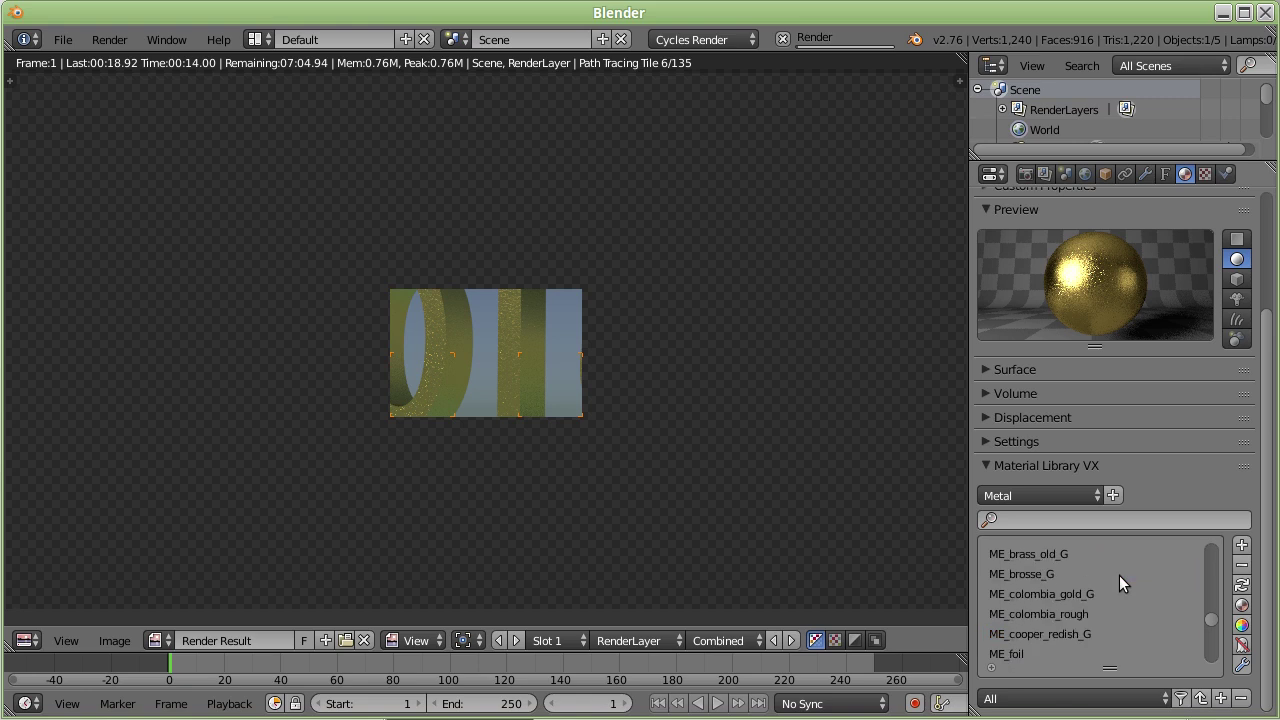
{"action": "scroll", "coordinate": [1119, 575], "scroll_direction": "up", "scroll_amount": 5}
{"action": "scroll", "coordinate": [1119, 575], "scroll_direction": "up", "scroll_amount": 3}
{"action": "scroll", "coordinate": [1151, 578], "scroll_direction": "up", "scroll_amount": 3}
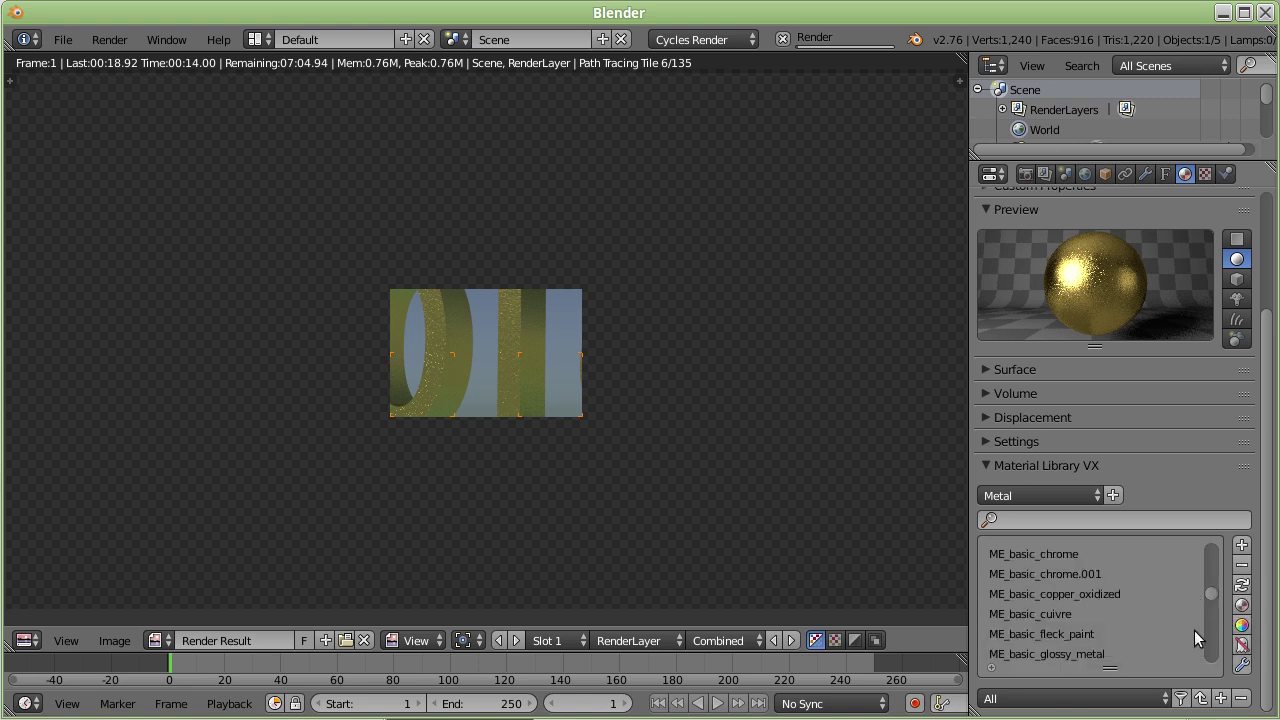
{"action": "scroll", "coordinate": [1205, 586], "scroll_direction": "up", "scroll_amount": 2}
{"action": "scroll", "coordinate": [1145, 570], "scroll_direction": "up", "scroll_amount": 1}
{"action": "scroll", "coordinate": [1145, 570], "scroll_direction": "up", "scroll_amount": 2}
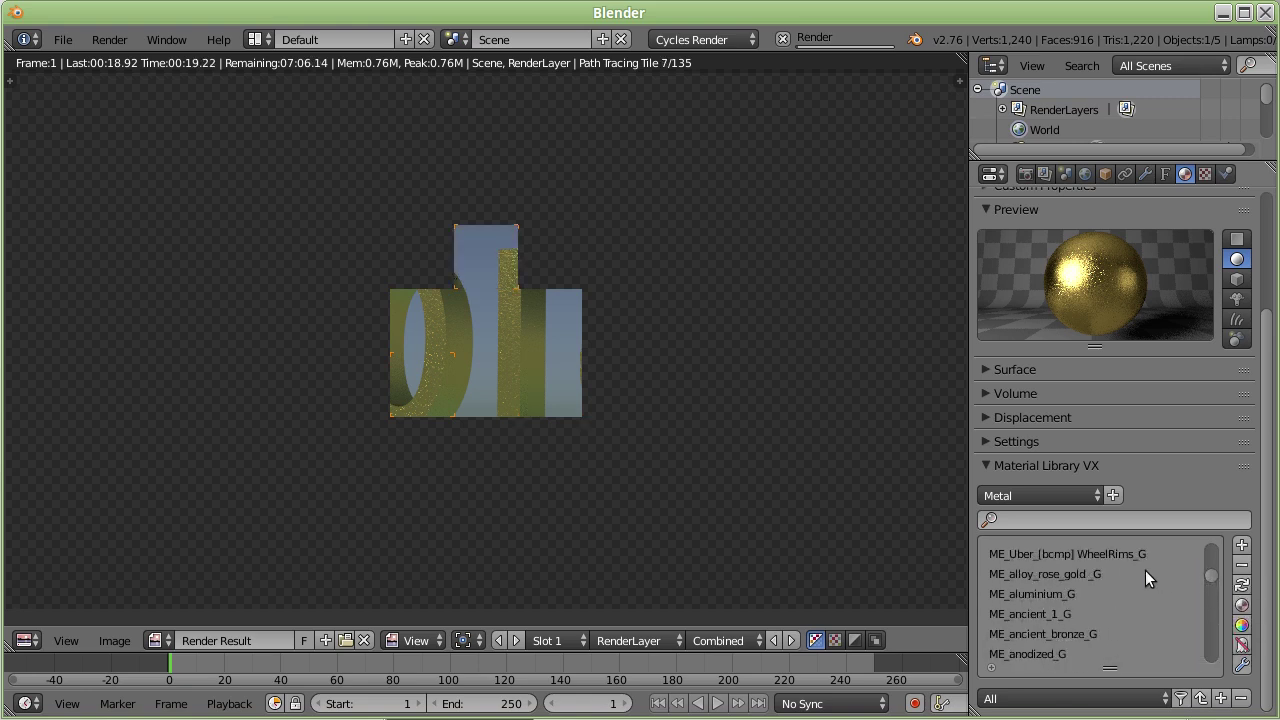
{"action": "scroll", "coordinate": [1145, 570], "scroll_direction": "up", "scroll_amount": 2}
{"action": "scroll", "coordinate": [1145, 570], "scroll_direction": "up", "scroll_amount": 5}
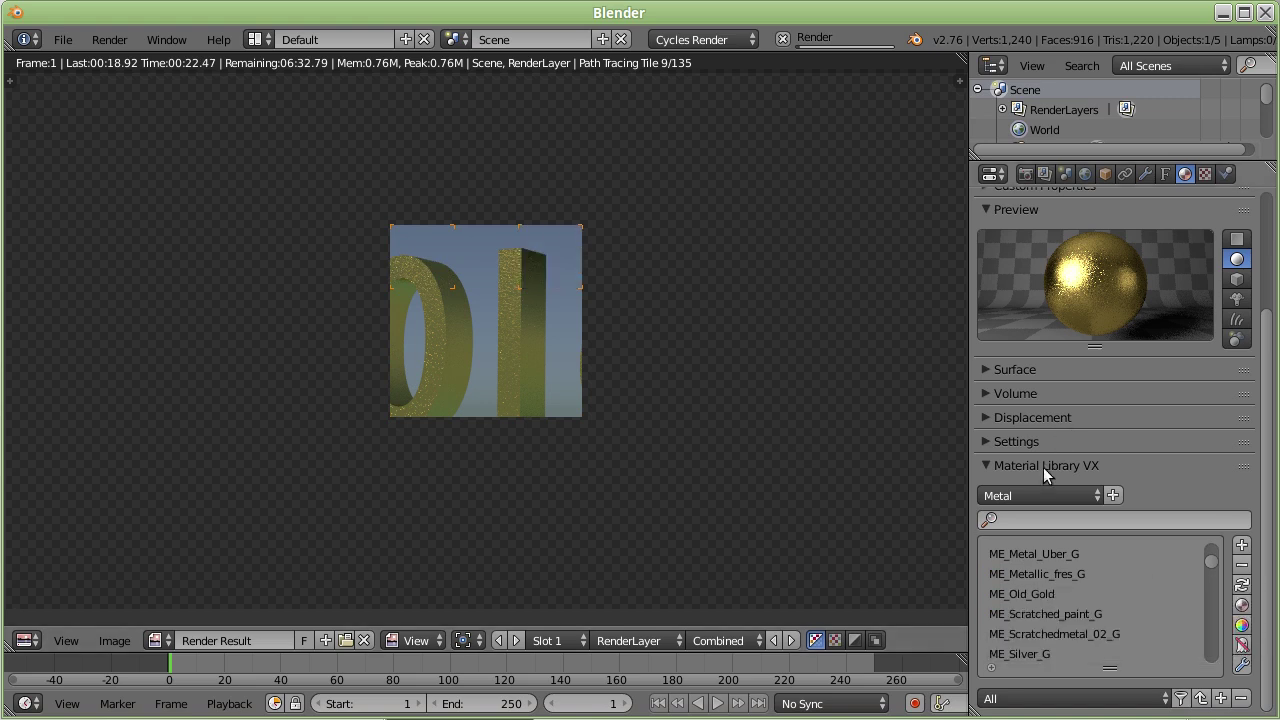
Expand and collapse the fools-gold material's Settings, then stop the render
{"action": "left_click", "coordinate": [985, 441]}
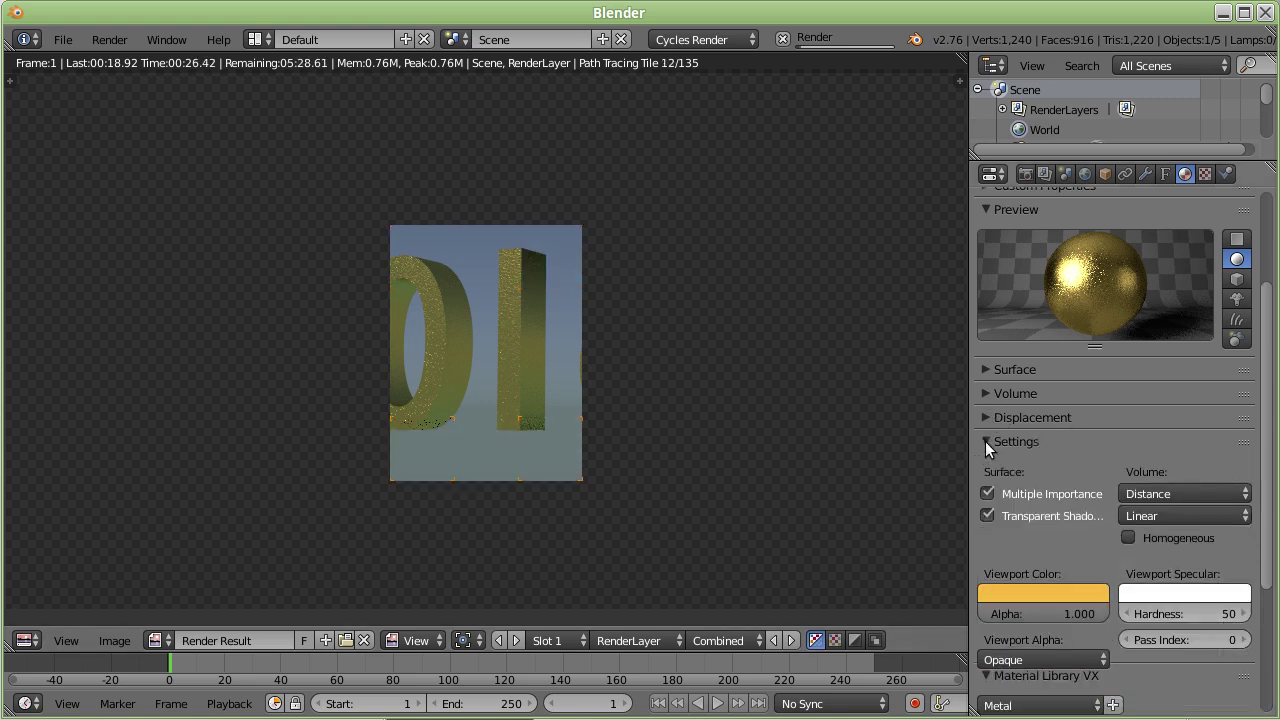
{"action": "left_click", "coordinate": [1123, 448]}
{"action": "scroll", "coordinate": [1150, 470], "scroll_direction": "down", "scroll_amount": 3}
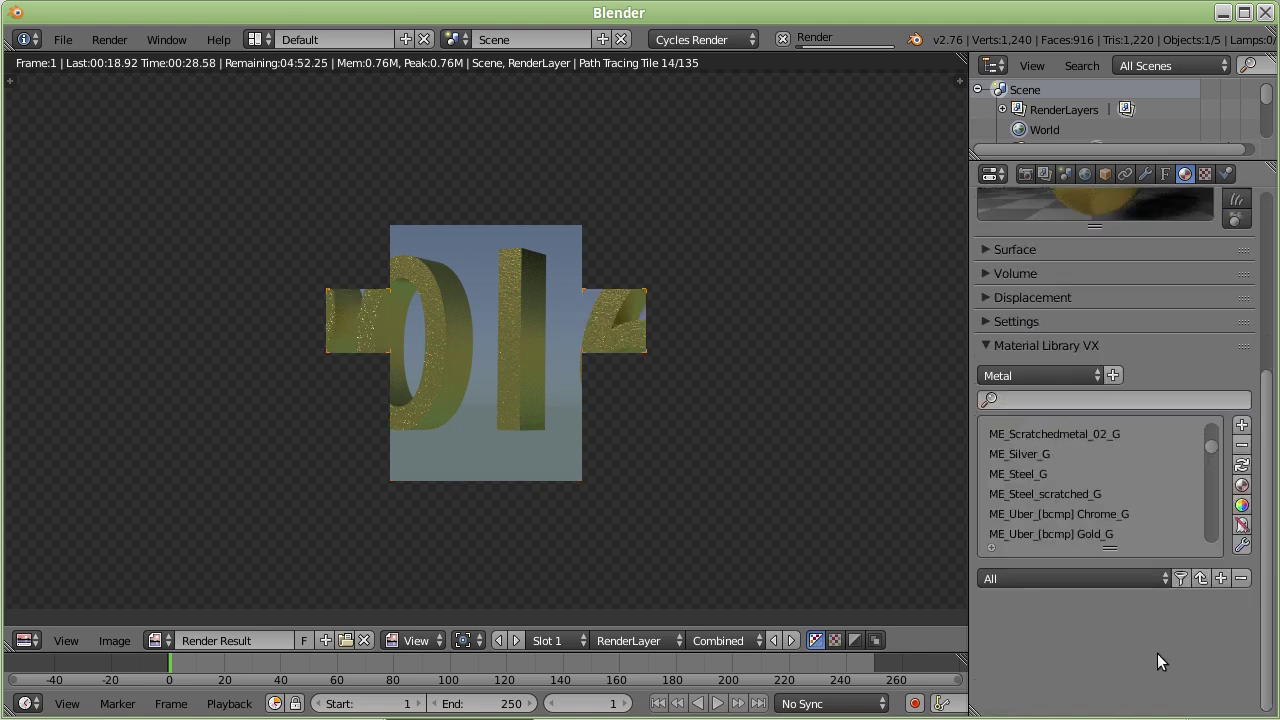
{"action": "scroll", "coordinate": [1139, 456], "scroll_direction": "down", "scroll_amount": 4}
{"action": "scroll", "coordinate": [1139, 456], "scroll_direction": "down", "scroll_amount": 3}
{"action": "scroll", "coordinate": [1139, 456], "scroll_direction": "up", "scroll_amount": 1}
{"action": "scroll", "coordinate": [1139, 456], "scroll_direction": "up", "scroll_amount": 3}
{"action": "scroll", "coordinate": [1139, 456], "scroll_direction": "up", "scroll_amount": 5}
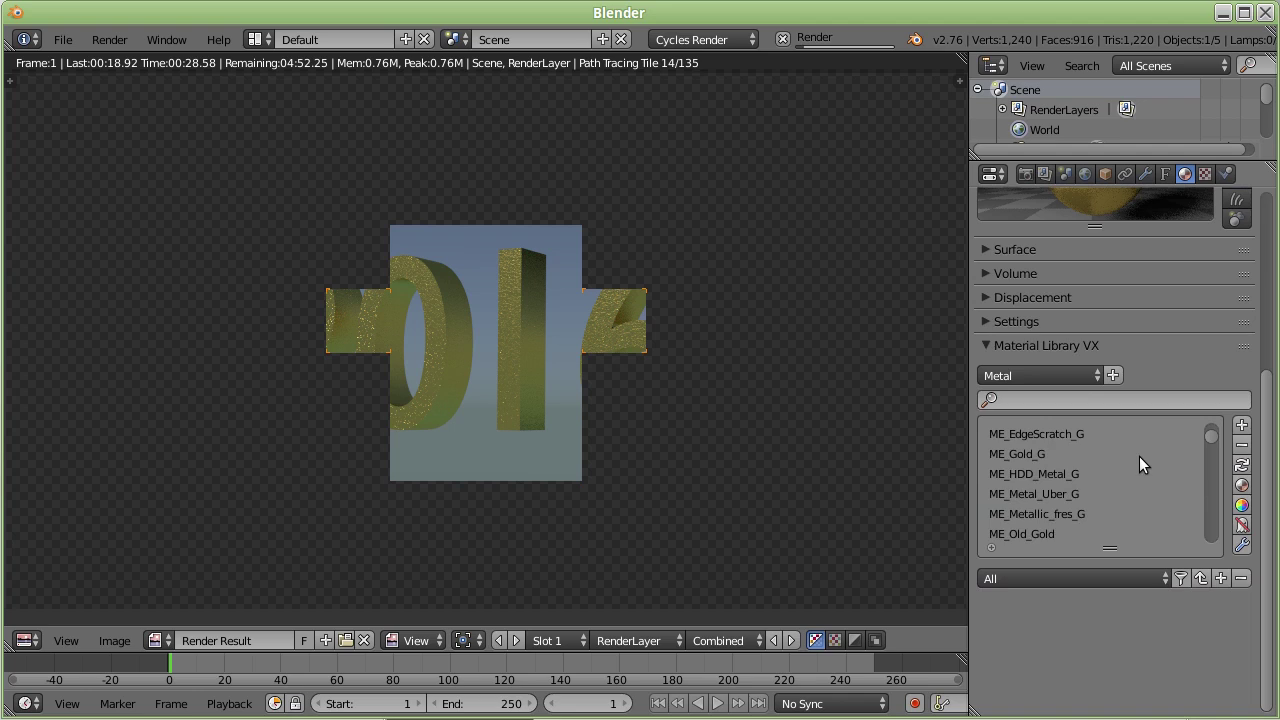
{"action": "scroll", "coordinate": [1139, 456], "scroll_direction": "up", "scroll_amount": 4}
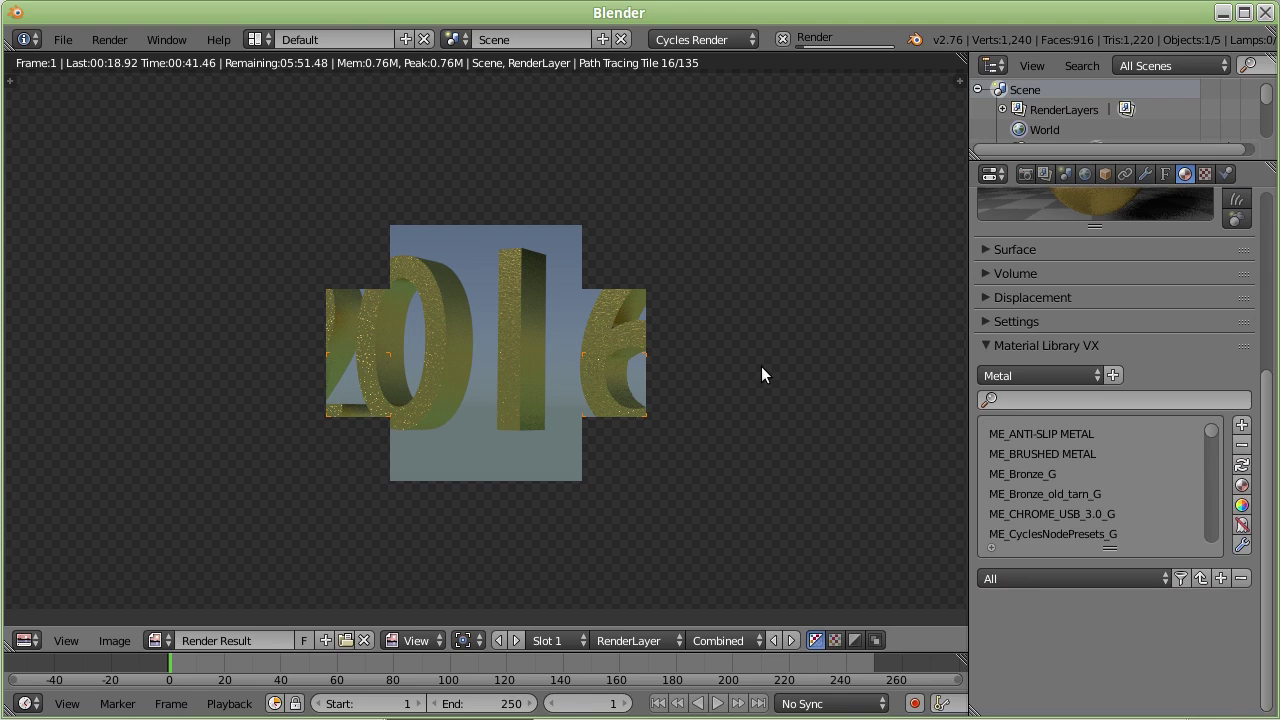
{"action": "scroll", "coordinate": [1150, 445], "scroll_direction": "up", "scroll_amount": 1}
{"action": "scroll", "coordinate": [1163, 433], "scroll_direction": "up", "scroll_amount": 5}
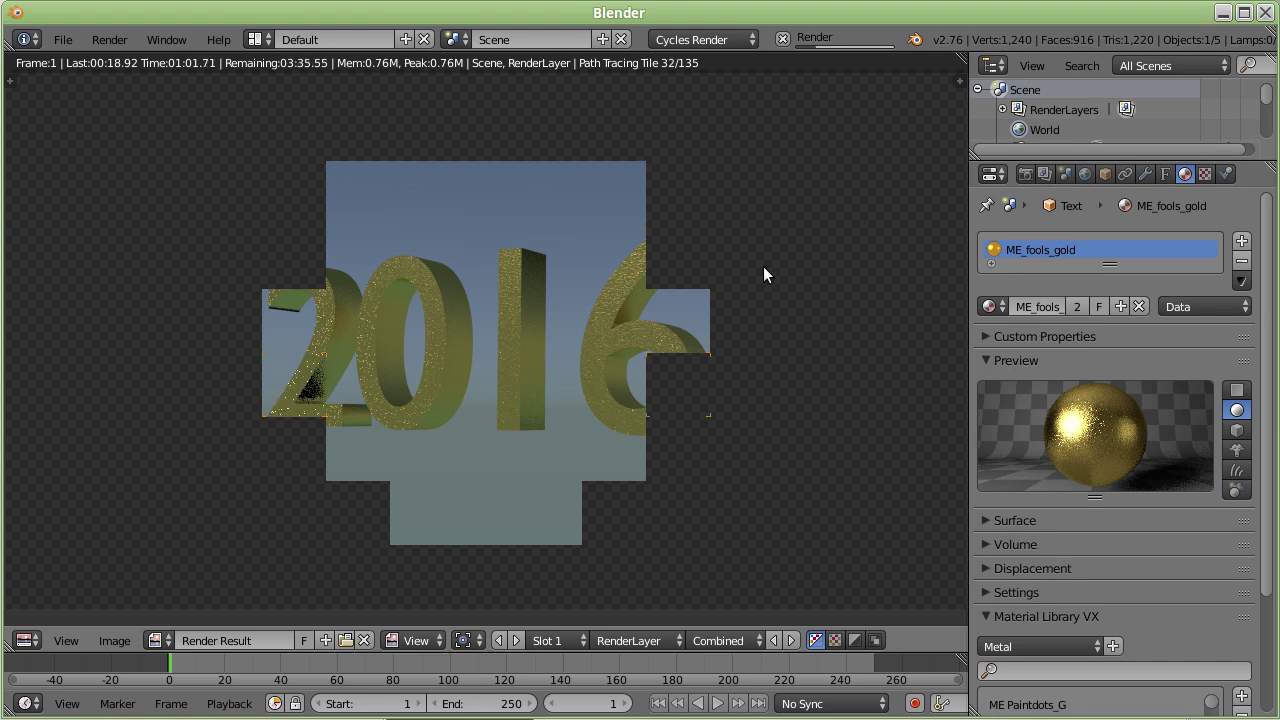
{"action": "key", "text": "Escape"}
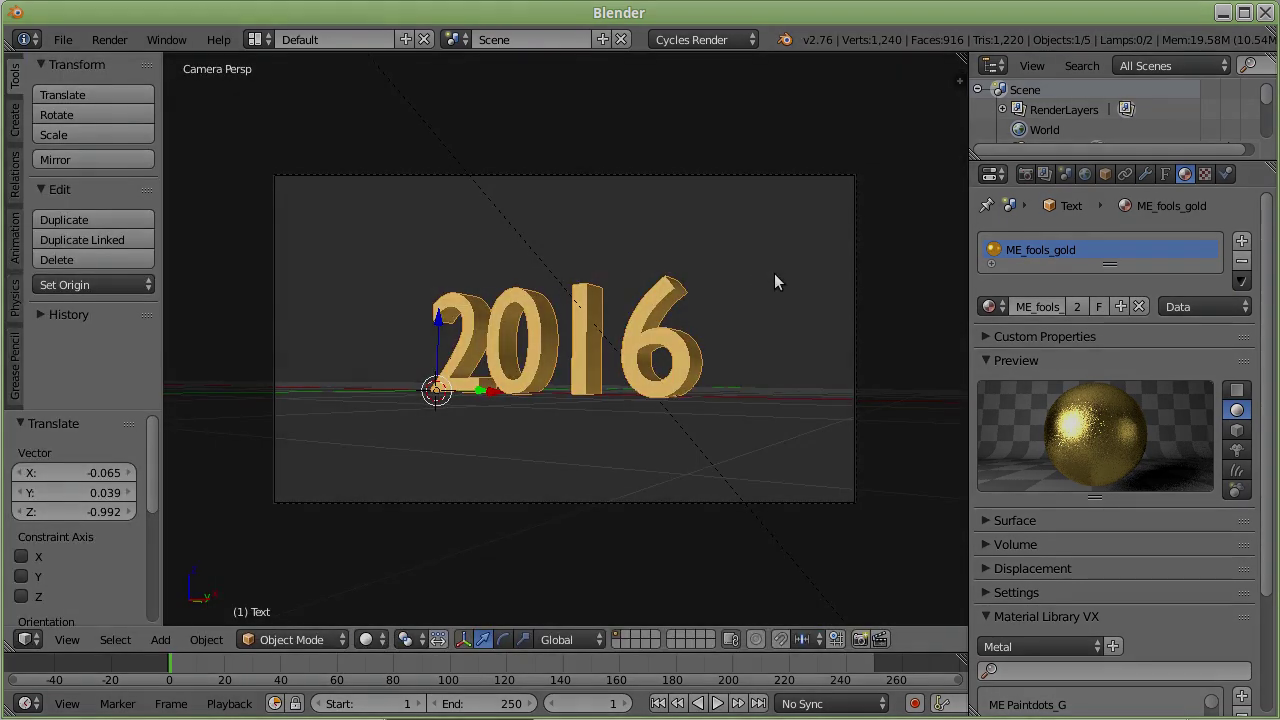